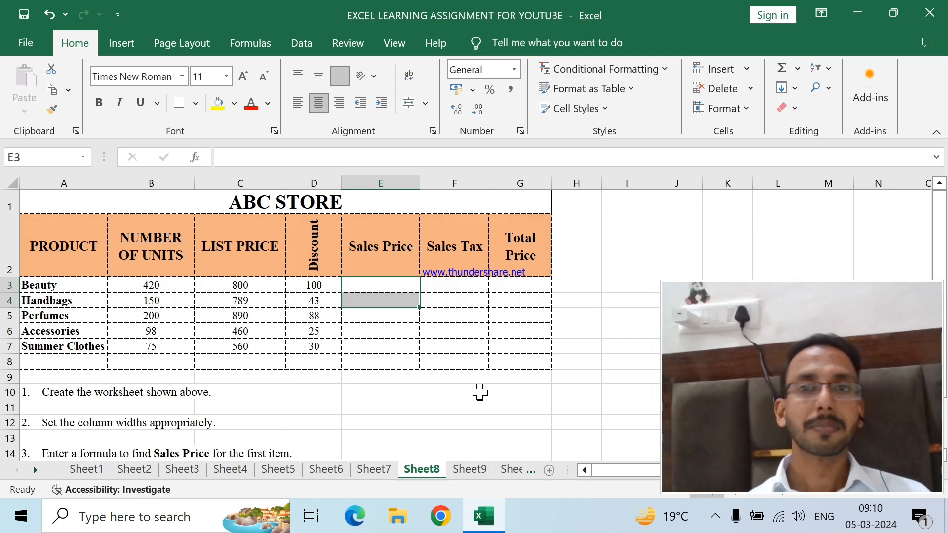
left_click(406, 349)
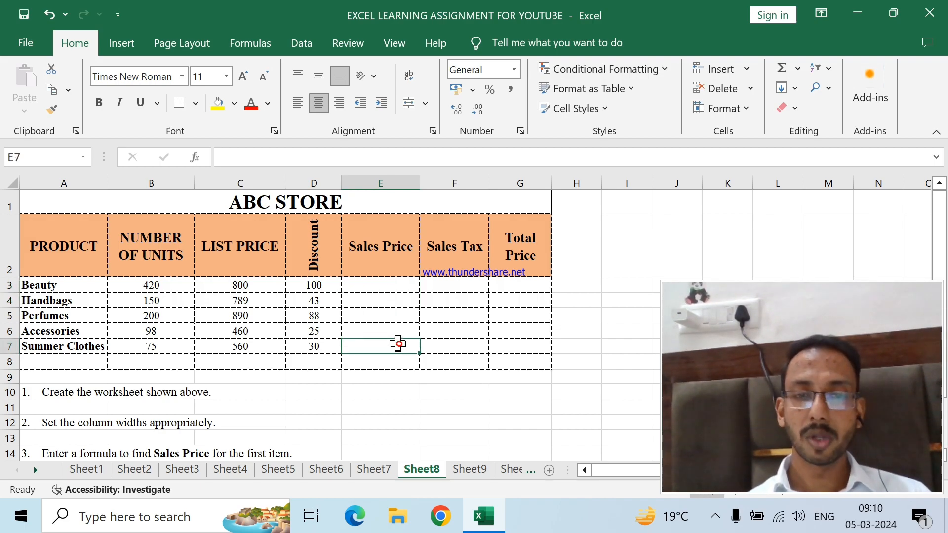
scroll(398, 346, "down", 1)
scroll(404, 388, "up", 1)
scroll(401, 388, "down", 2)
scroll(400, 387, "up", 2)
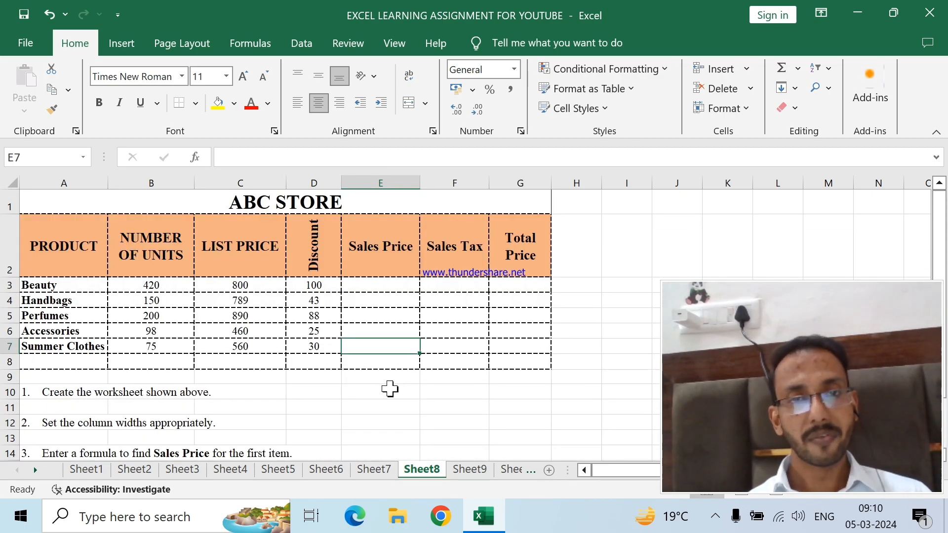
left_click(390, 389)
left_click(497, 404)
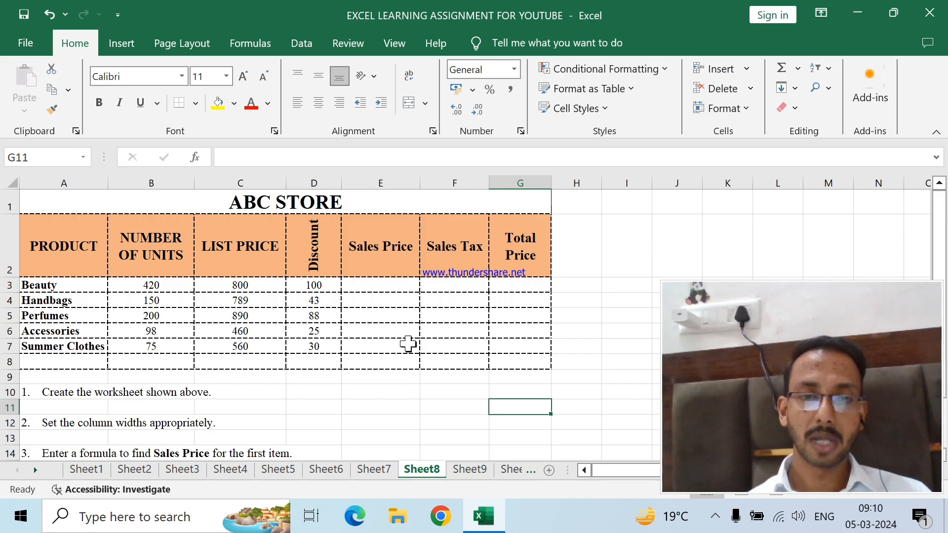
- Review the ABC Store table's product, units, list price and discount columns and its Sales Price, Sales Tax and Total Price headings
scroll(407, 344, "down", 1)
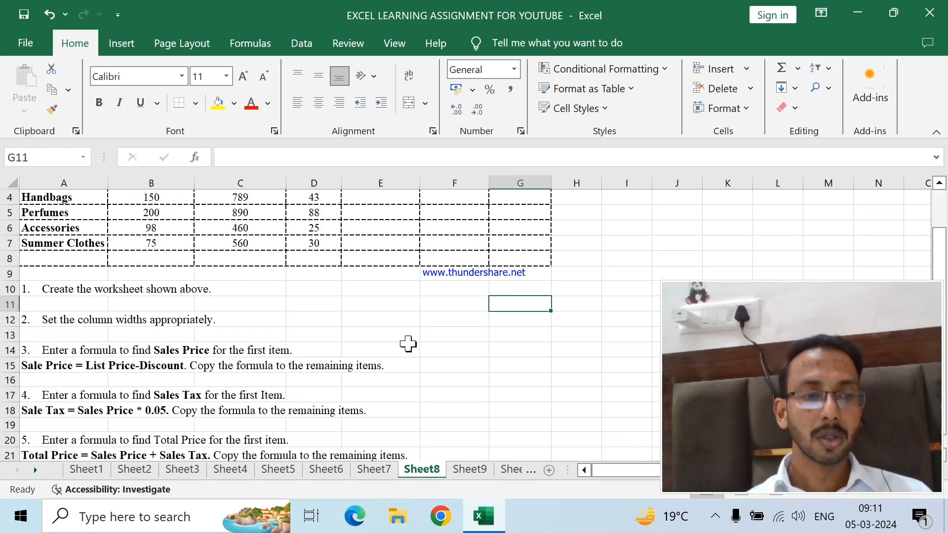
scroll(408, 344, "up", 1)
left_click_drag(59, 257, 523, 361)
left_click(360, 317)
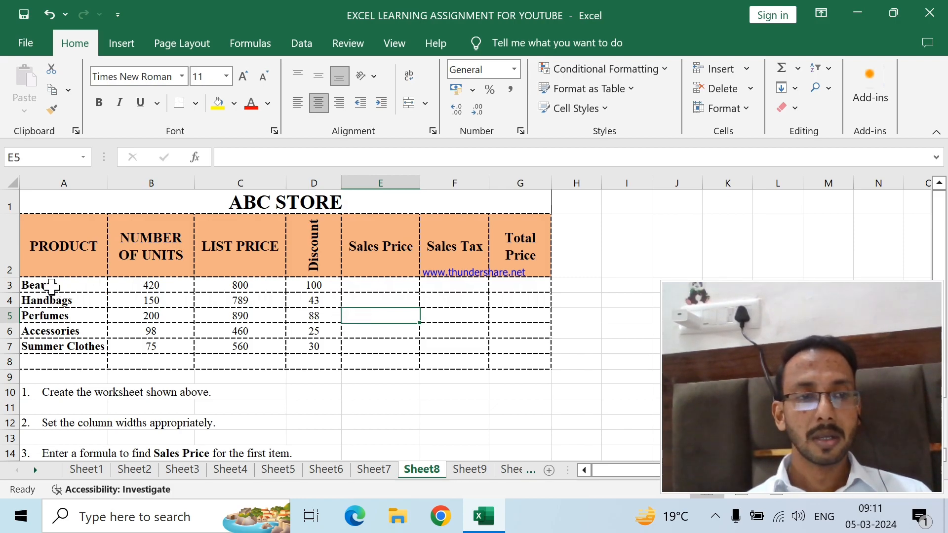
left_click_drag(52, 283, 60, 348)
left_click_drag(148, 285, 148, 363)
left_click_drag(232, 285, 242, 346)
left_click_drag(314, 266, 330, 335)
left_click(424, 329)
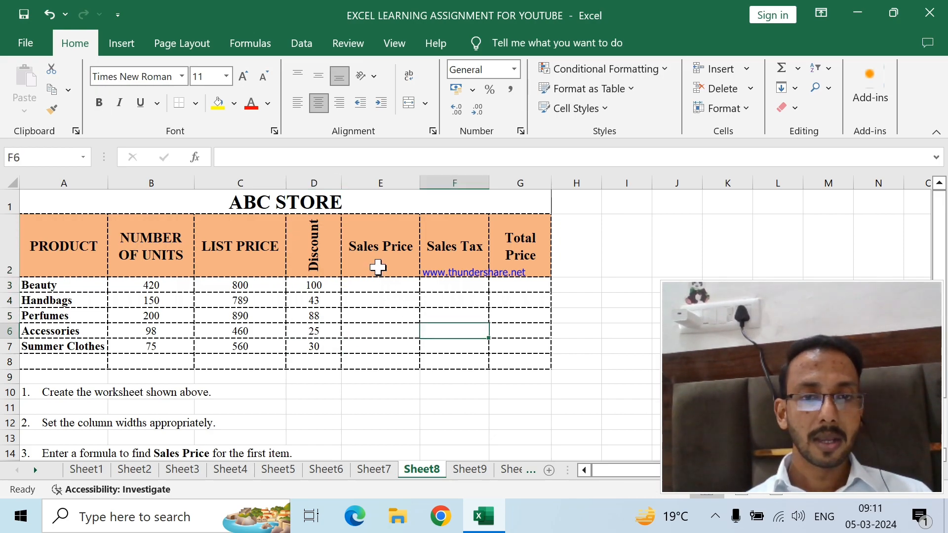
left_click(378, 267)
left_click(451, 271)
left_click(514, 257)
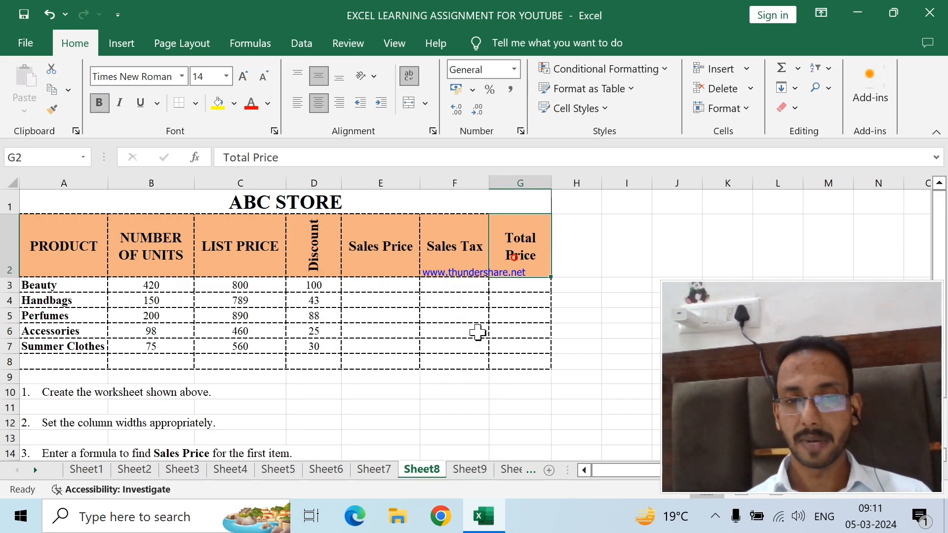
- Read the numbered assignment instructions below the table and locate the Beauty row's list price and discount cells for the Sales Price formula
scroll(314, 359, "down", 1)
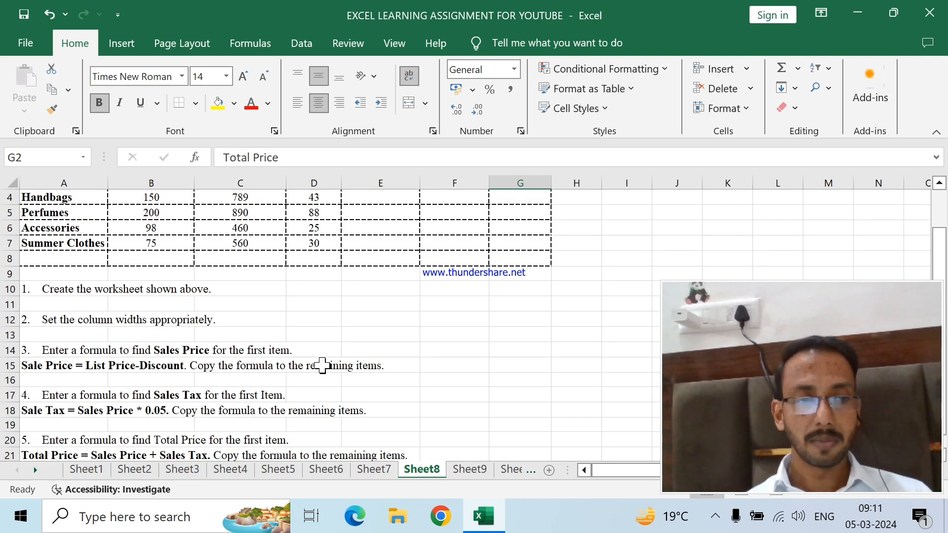
scroll(62, 314, "down", 1)
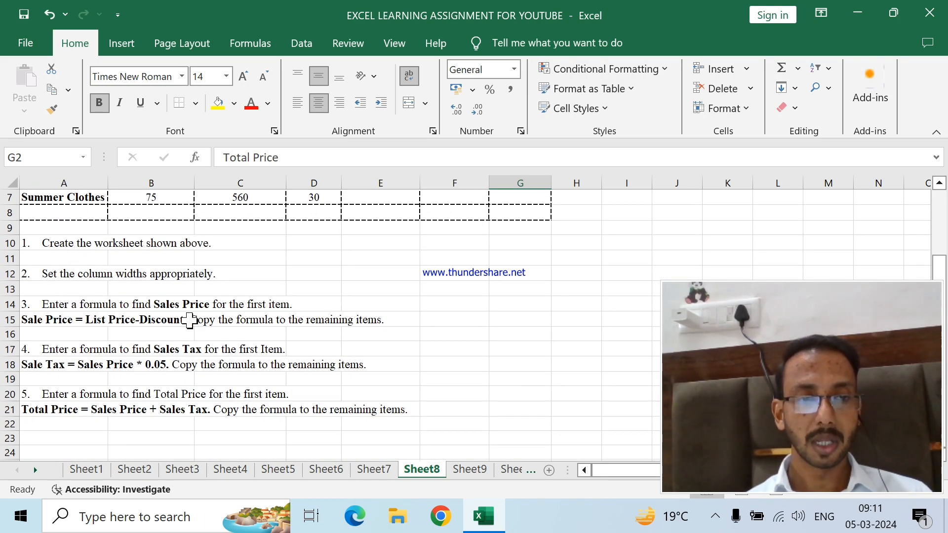
left_click(69, 244)
left_click(70, 273)
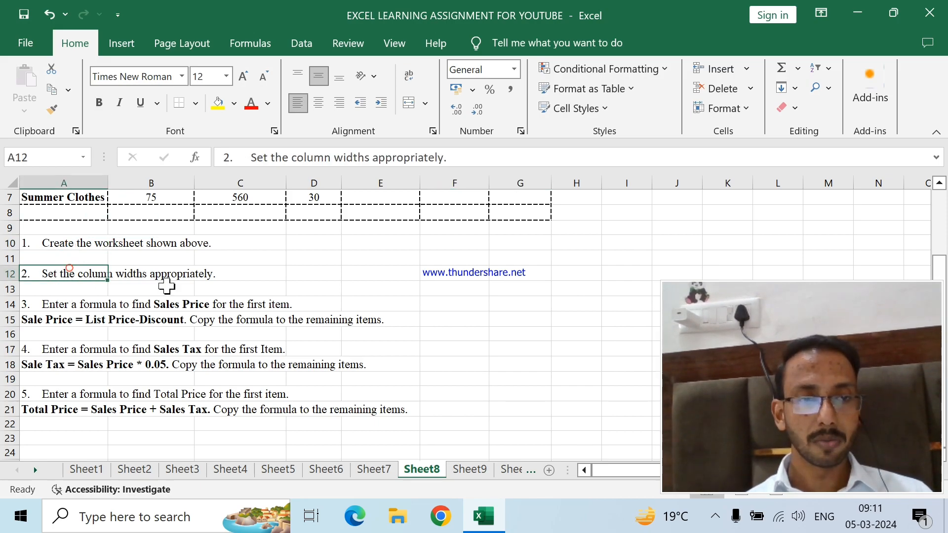
left_click(26, 310)
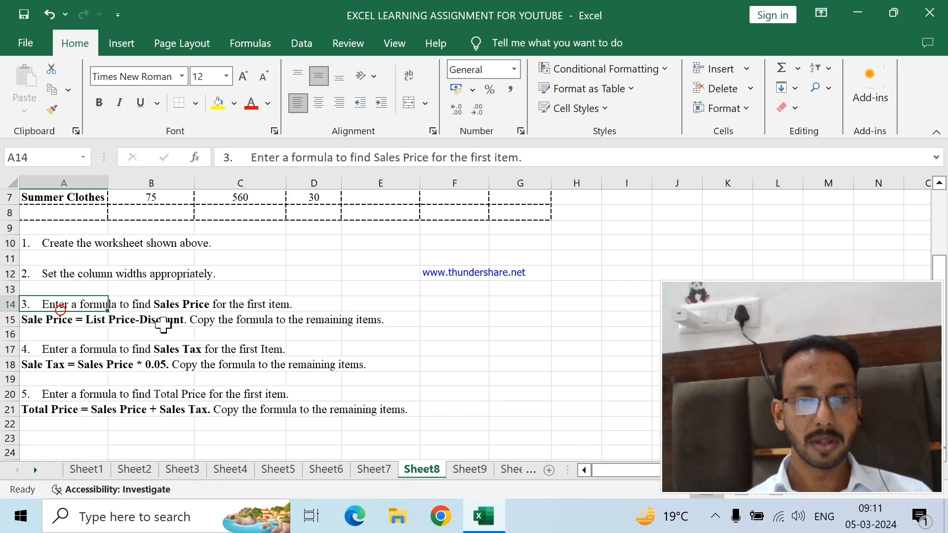
scroll(163, 326, "up", 3)
left_click(368, 284)
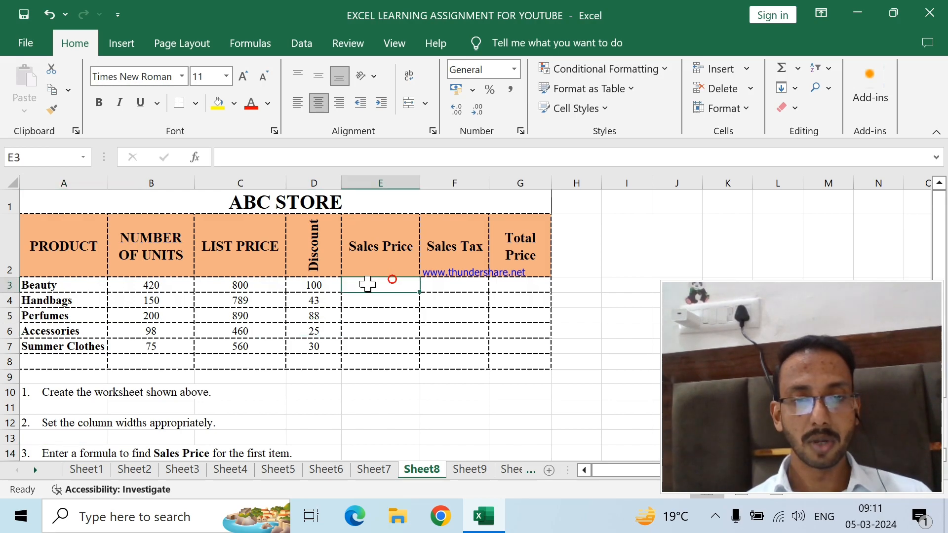
scroll(306, 346, "down", 1)
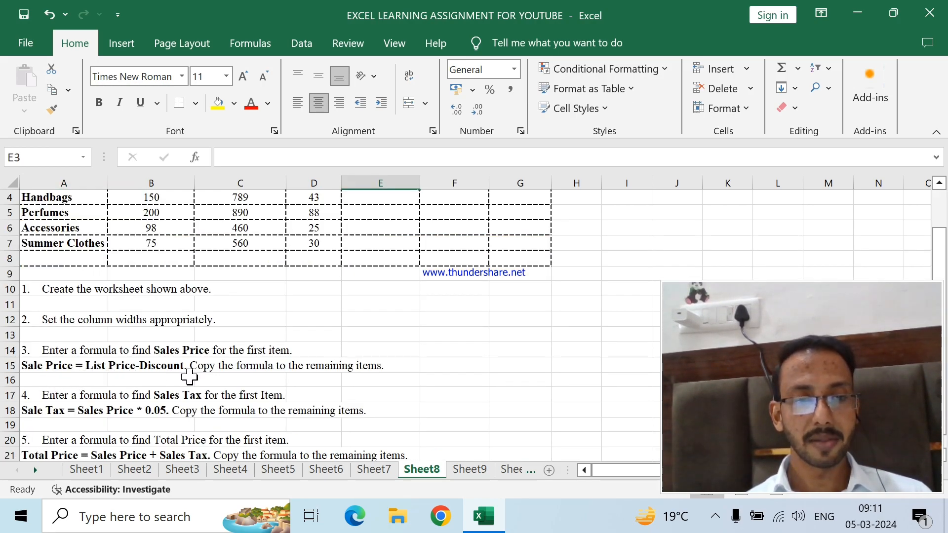
scroll(228, 385, "up", 1)
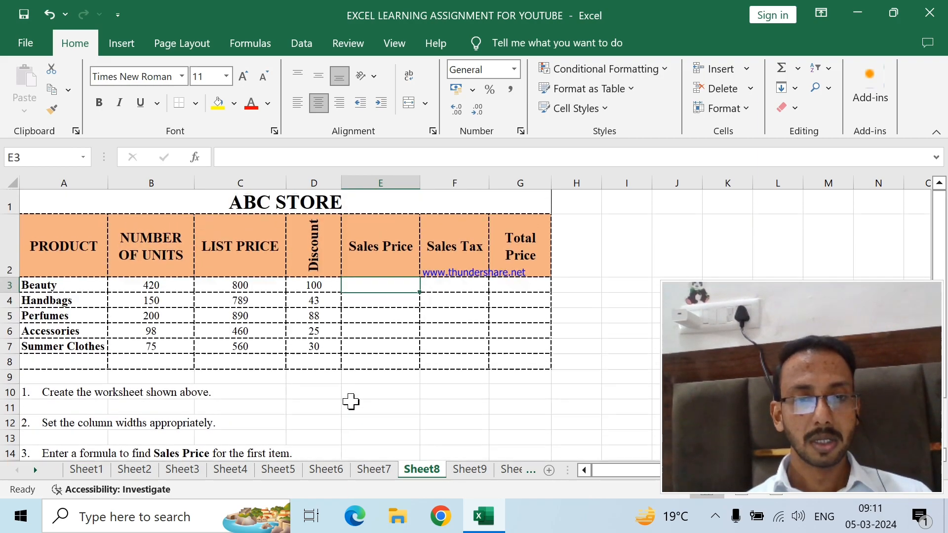
left_click(234, 285)
left_click(316, 286)
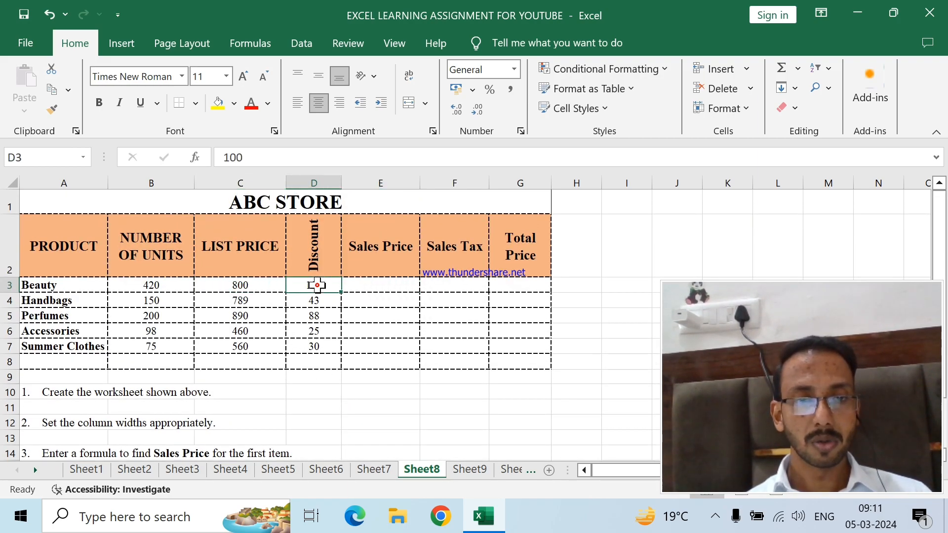
- Enter the formula =C3-D3 in E3 to calculate the Sales Price of Beauty
left_click(384, 285)
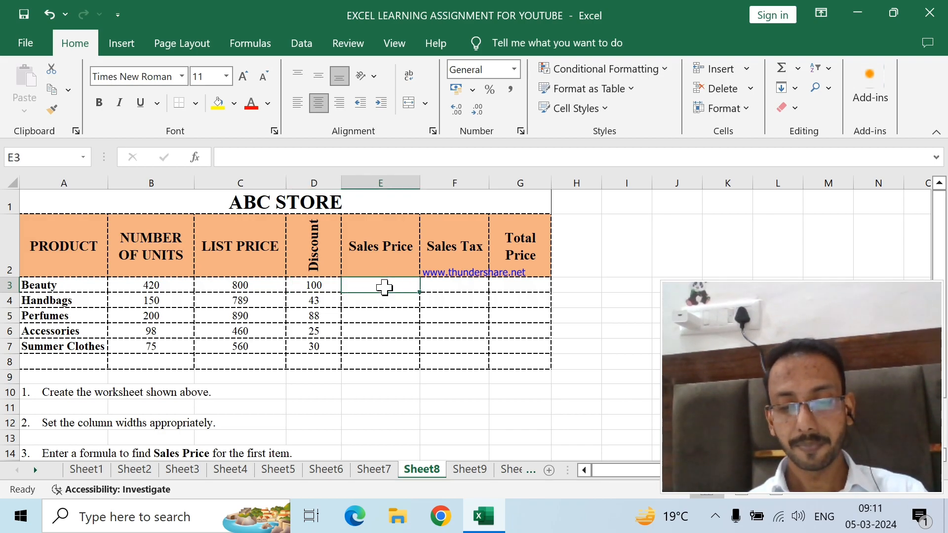
type("=")
left_click(259, 286)
type("-")
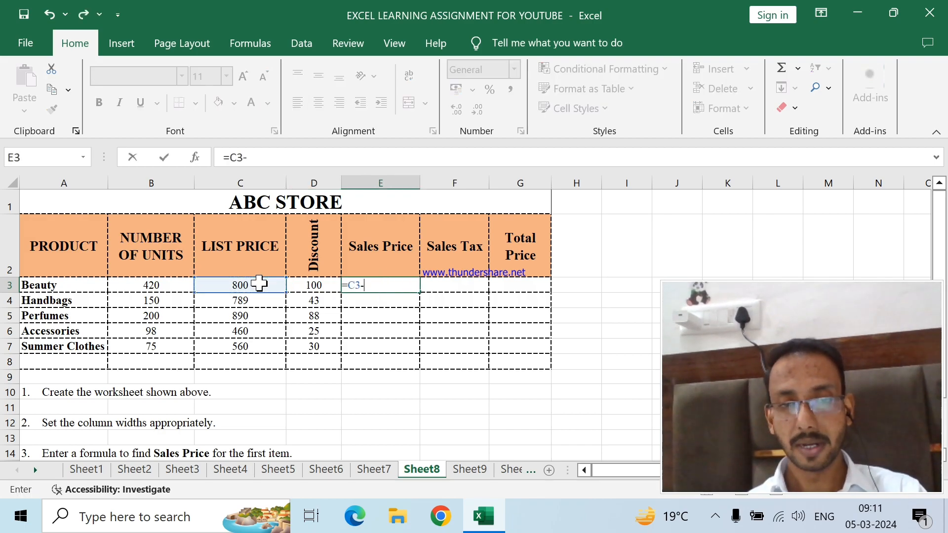
left_click(300, 283)
key("Return")
- Copy the Sales Price formula from E3 down through E7 for the remaining products
scroll(230, 385, "down", 1)
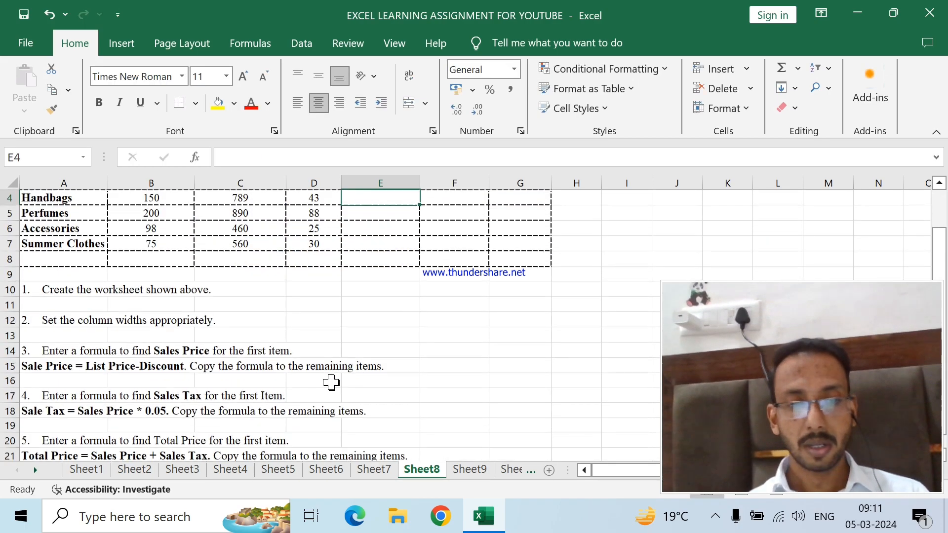
scroll(368, 388, "up", 1)
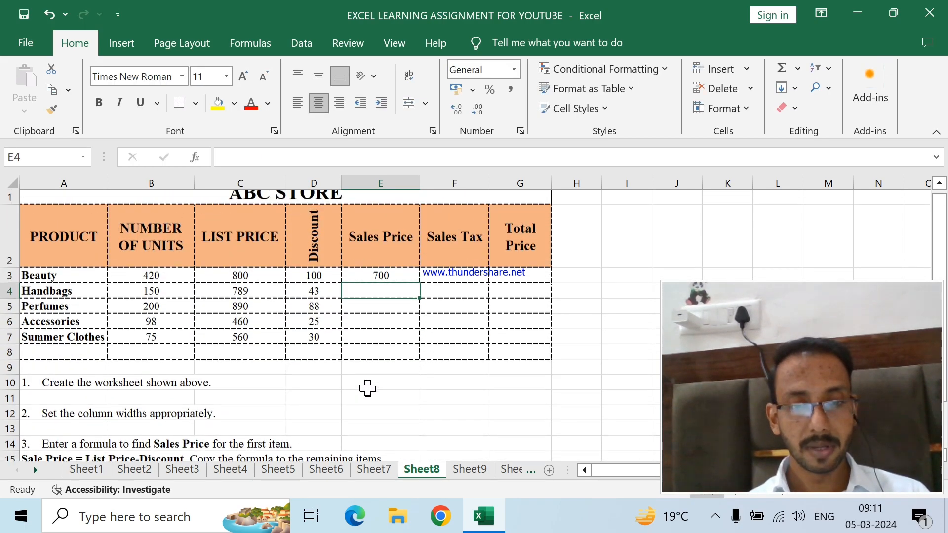
left_click(403, 286)
left_click_drag(419, 292, 409, 353)
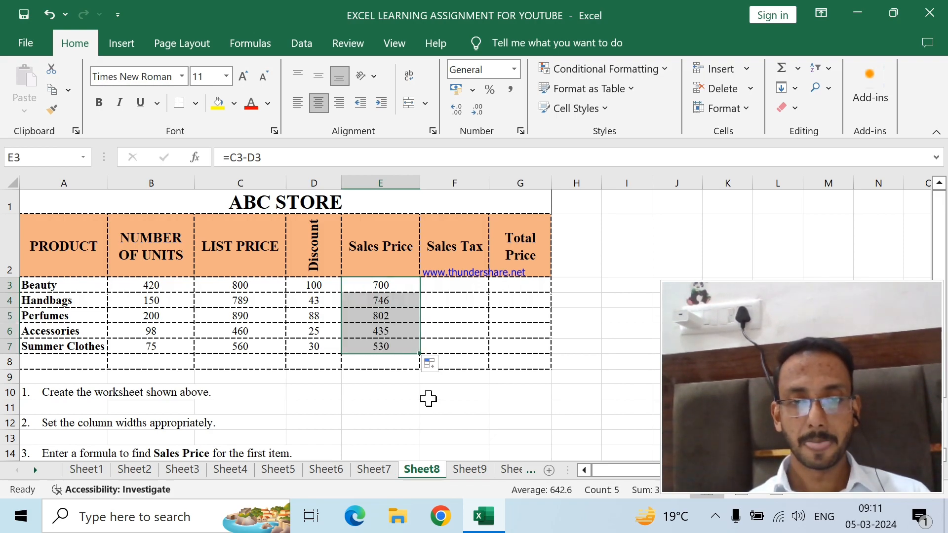
- Check the Sales Tax instruction and calculate the tax for Beauty in F3 with =PRODUCT(E3,0.05)
scroll(427, 397, "down", 2)
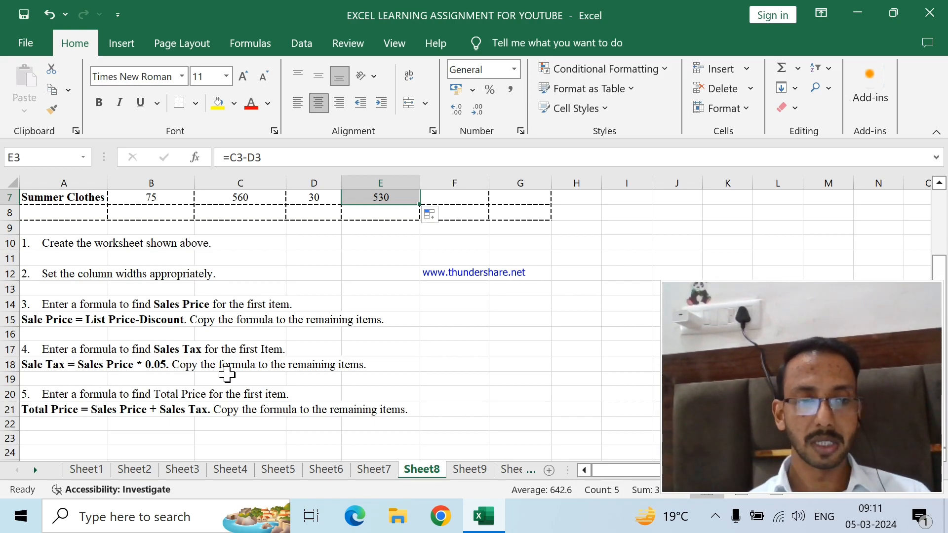
scroll(396, 339, "up", 2)
left_click(438, 287)
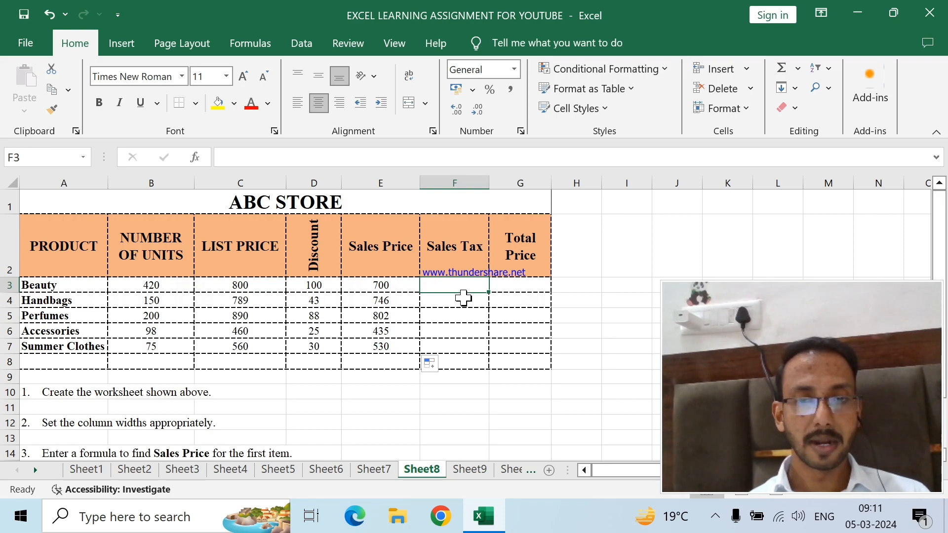
scroll(462, 299, "down", 2)
scroll(391, 321, "up", 2)
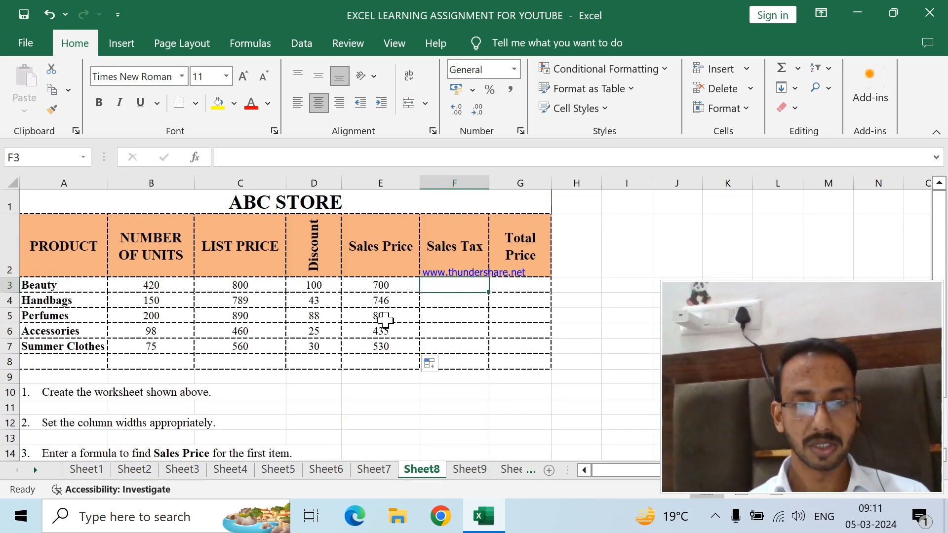
left_click(394, 285)
left_click(473, 286)
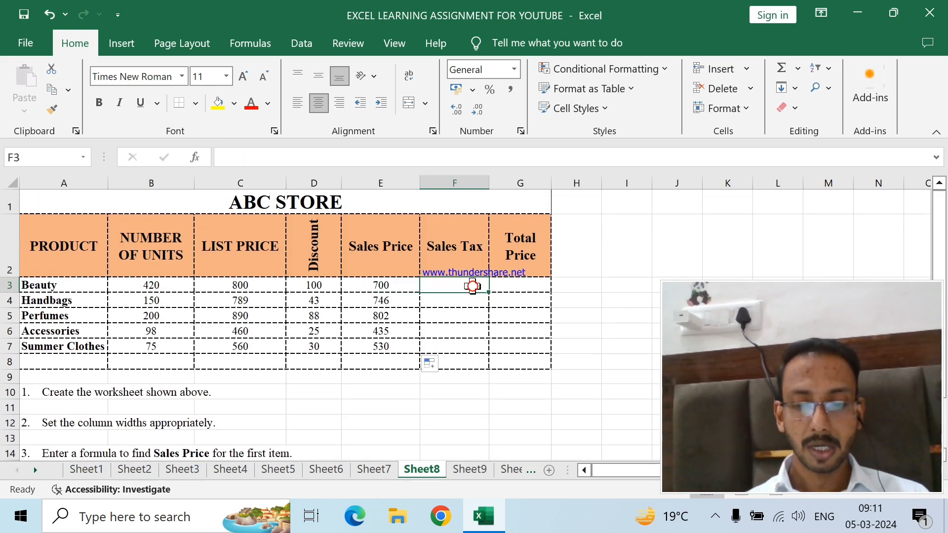
type("=produ")
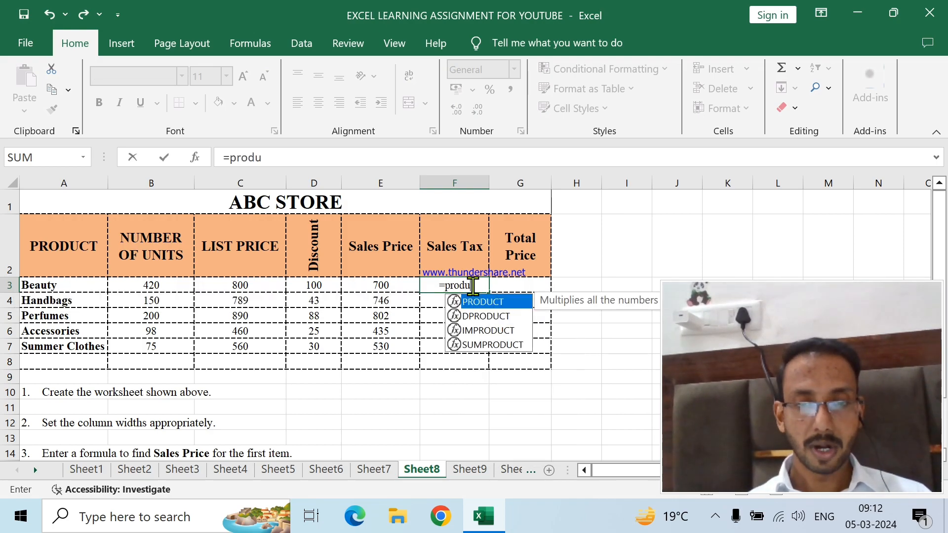
key("Tab")
left_click(394, 284)
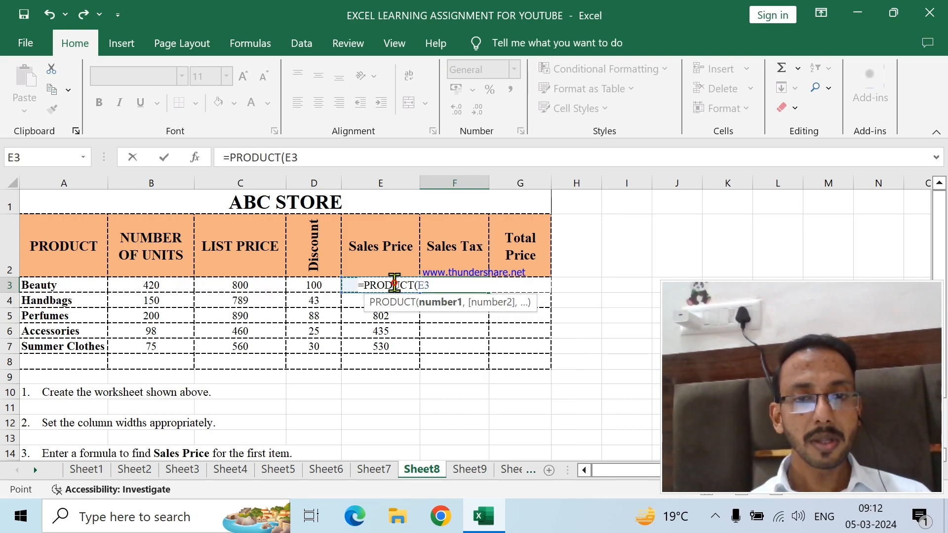
type(",0.05")
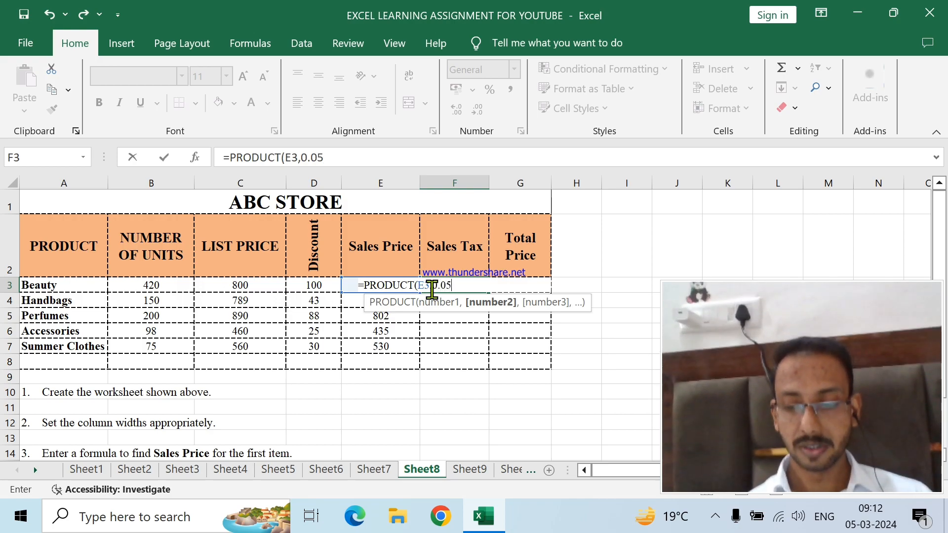
key("Return")
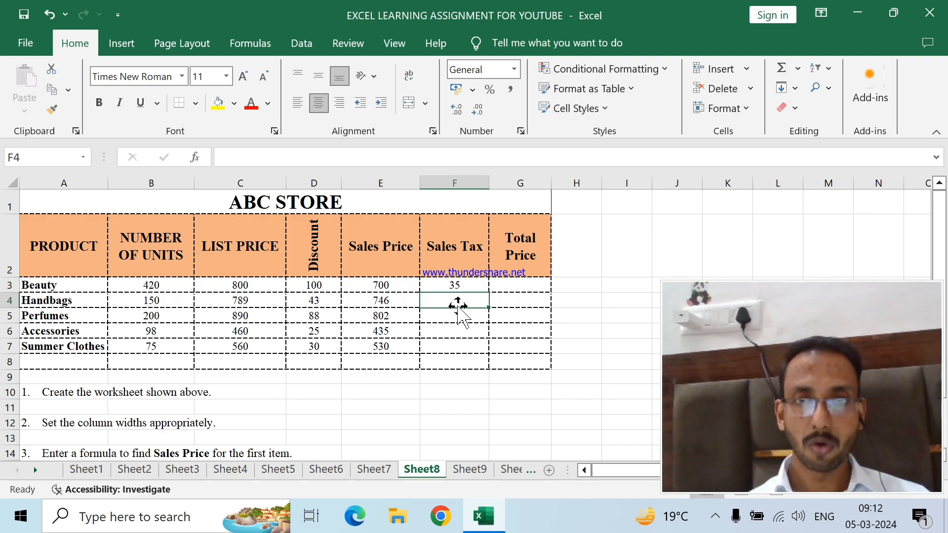
- Calculate the Sales Tax for Handbags in F4 with the PRODUCT of E4 and 0.05, accepting the suggested formula correction
type("=p")
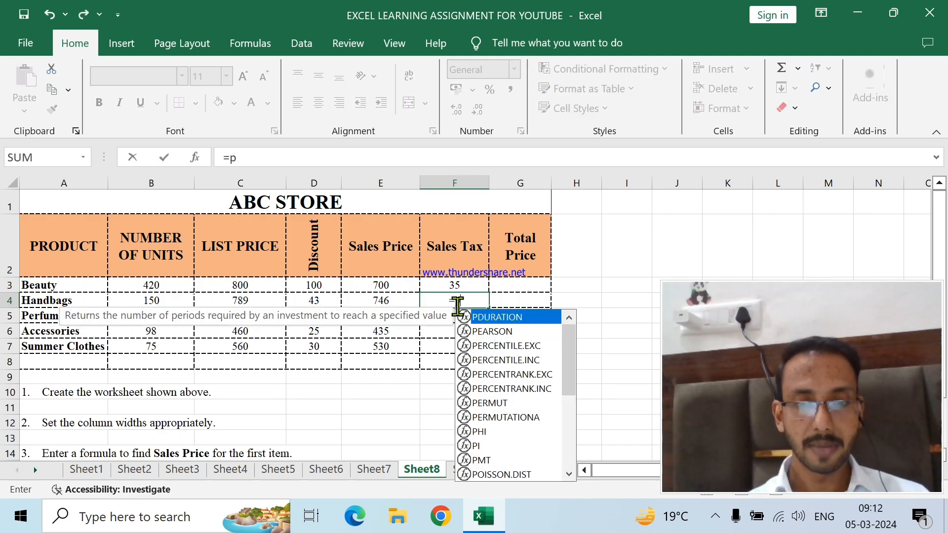
key("BackSpace")
type("=")
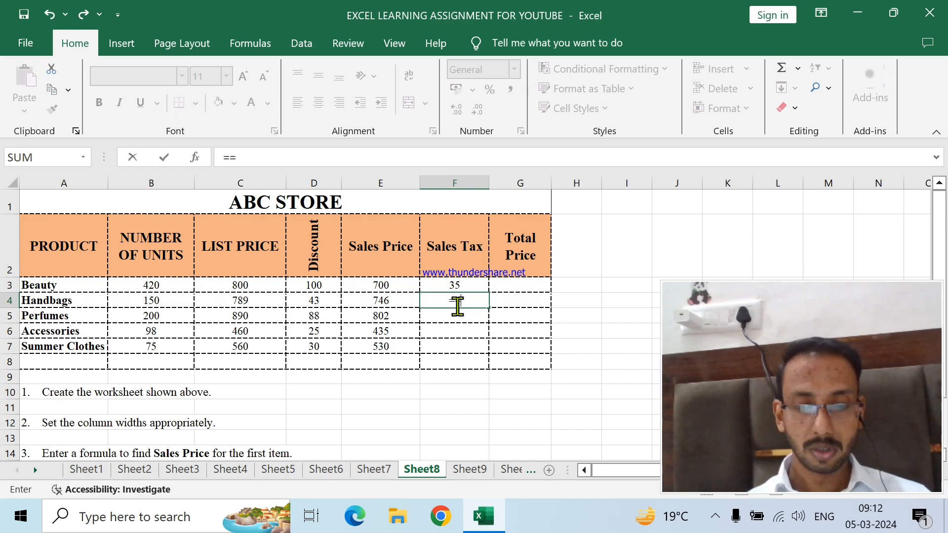
type("produ")
key("Tab")
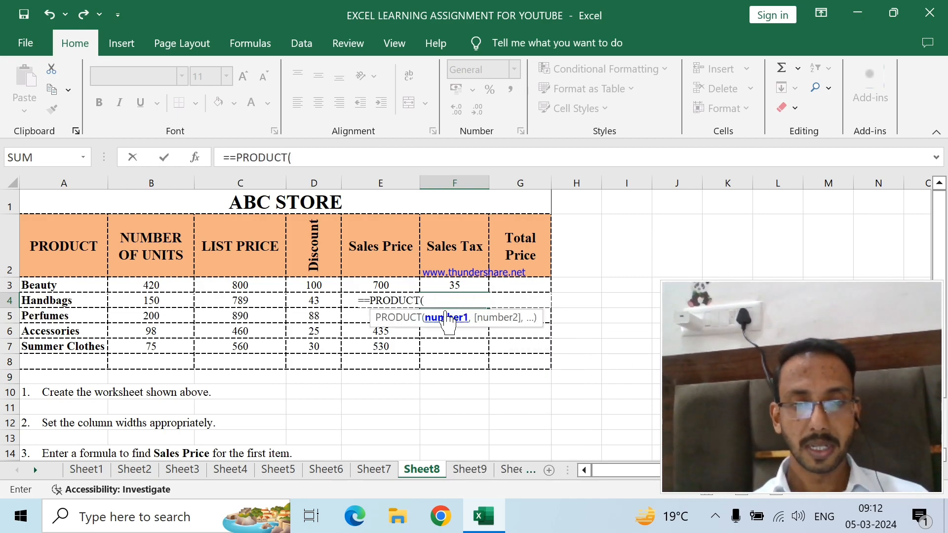
left_click(346, 302)
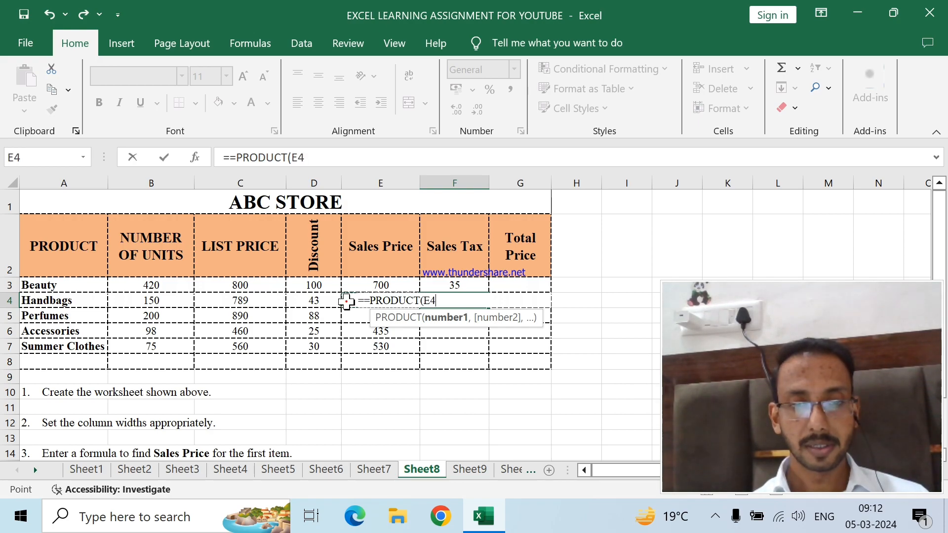
type(",")
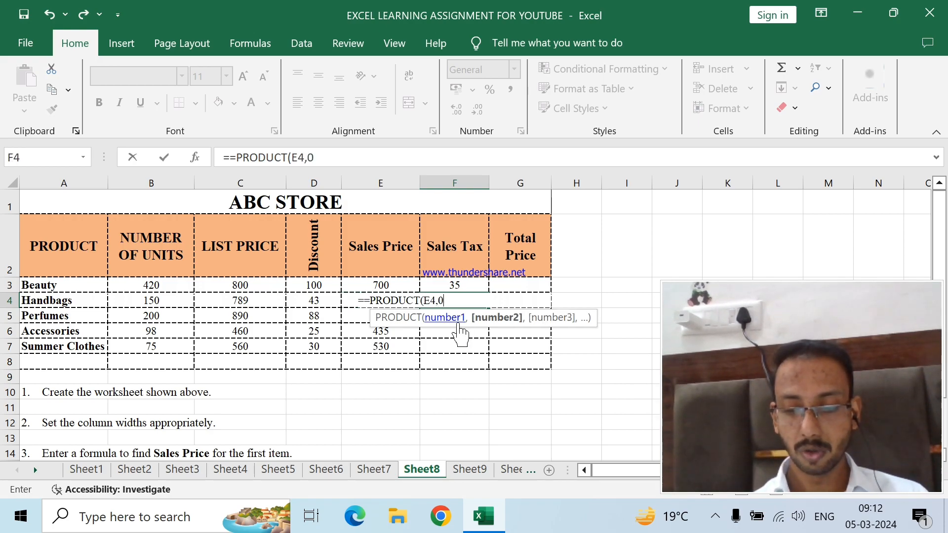
type("0.05")
key("Return")
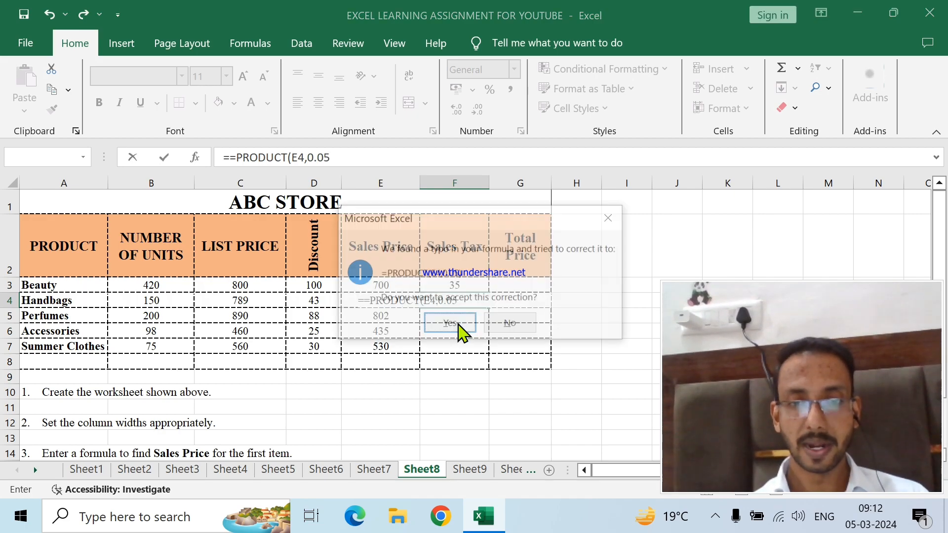
left_click(449, 325)
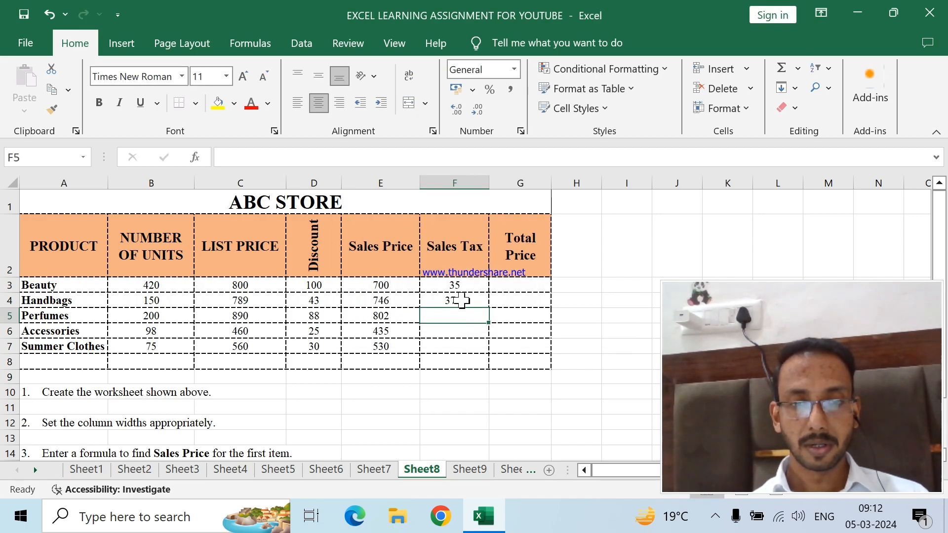
- Review the Sales Tax formula in F4 and copy it down through F7 for the remaining products
double_click(457, 301)
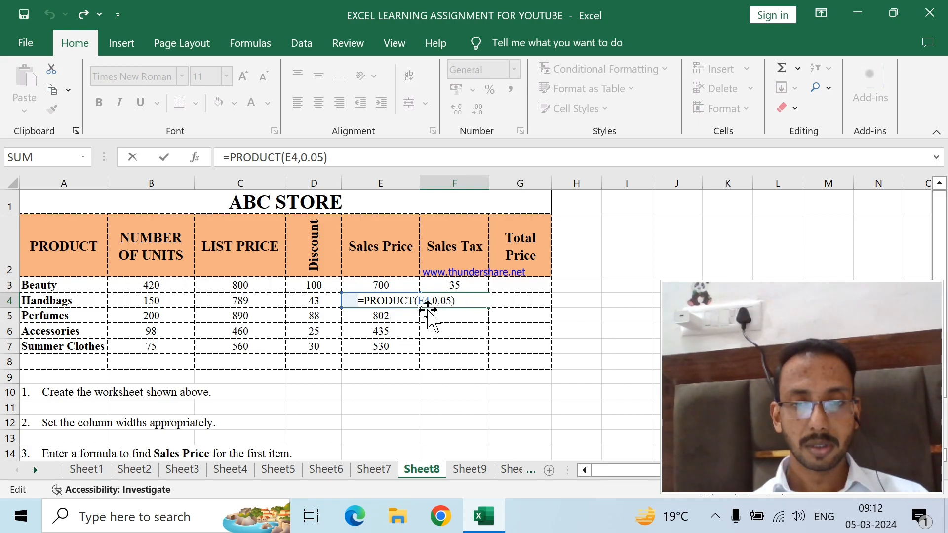
key("Return")
scroll(469, 353, "down", 1)
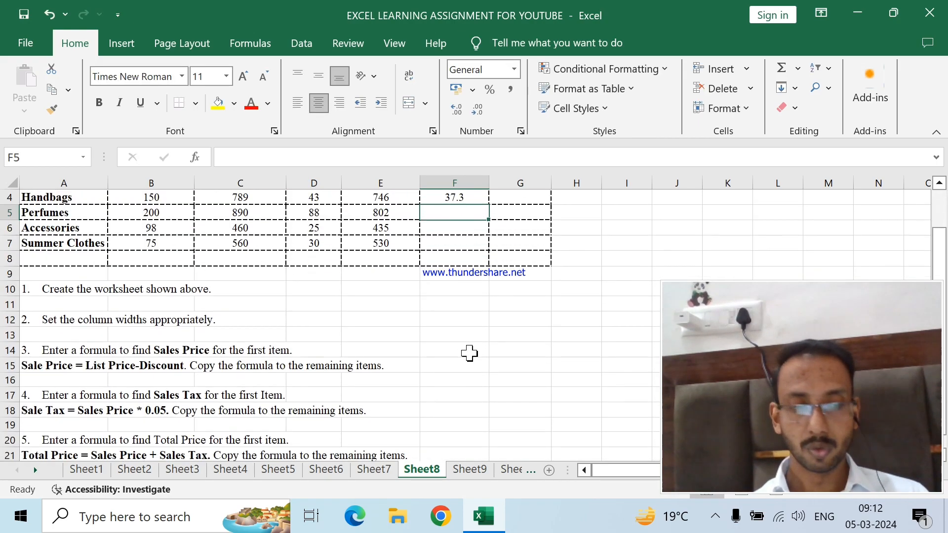
scroll(469, 353, "up", 1)
left_click(476, 299)
left_click_drag(489, 308, 481, 352)
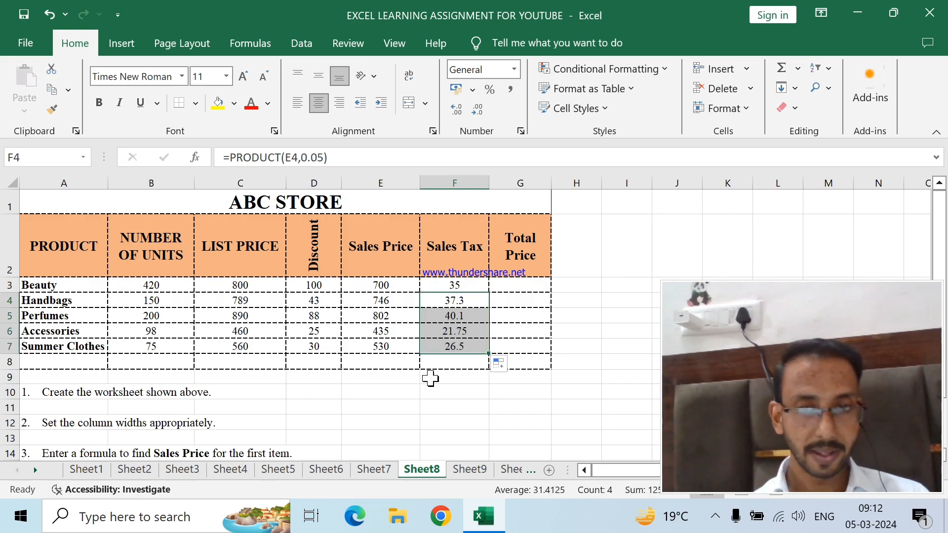
- Check the Total Price instruction and the Sales Price and Sales Tax cells of Beauty that it adds together
scroll(214, 438, "down", 2)
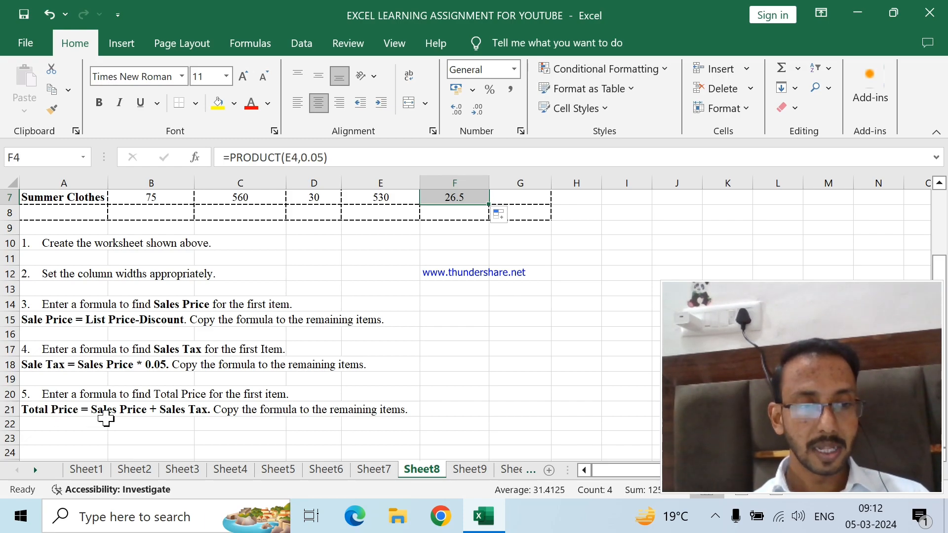
scroll(594, 412, "up", 1)
scroll(594, 412, "up", 2)
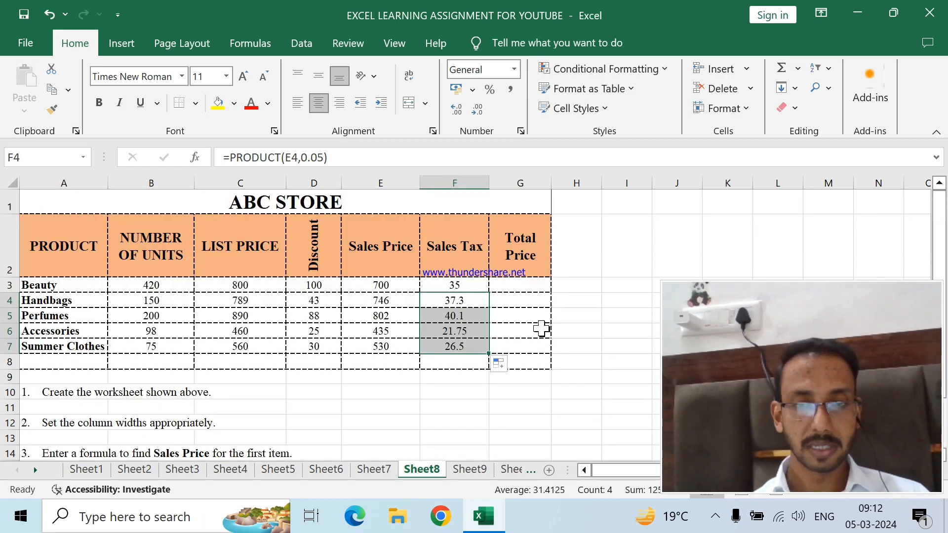
left_click(525, 286)
left_click(383, 286)
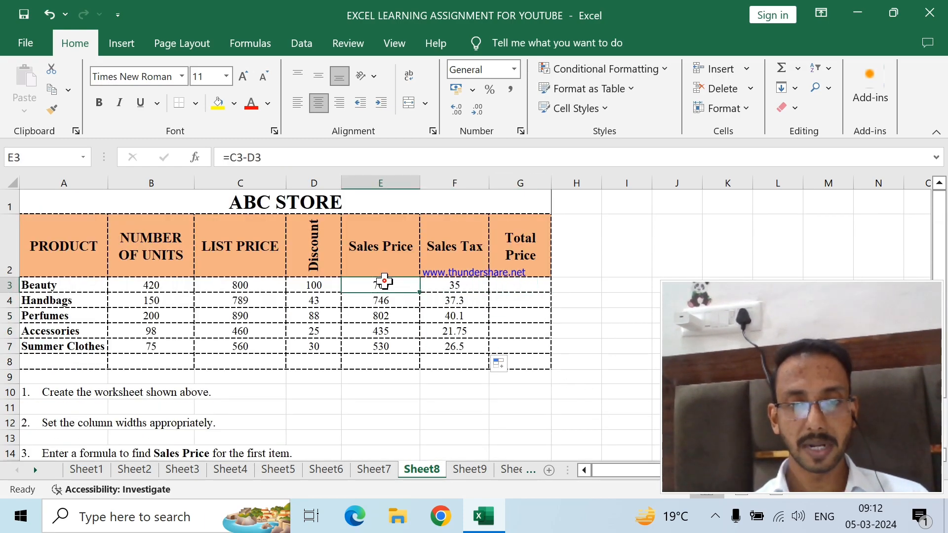
left_click(440, 285)
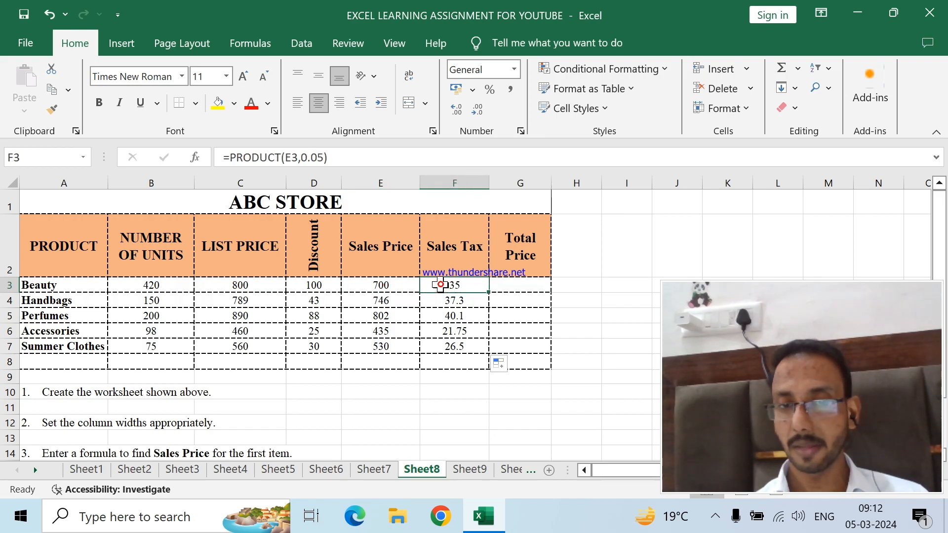
- Enter =SUM(E3,F3) in G3 for the Total Price of Beauty and copy it down through G7
left_click(532, 285)
type("=sum")
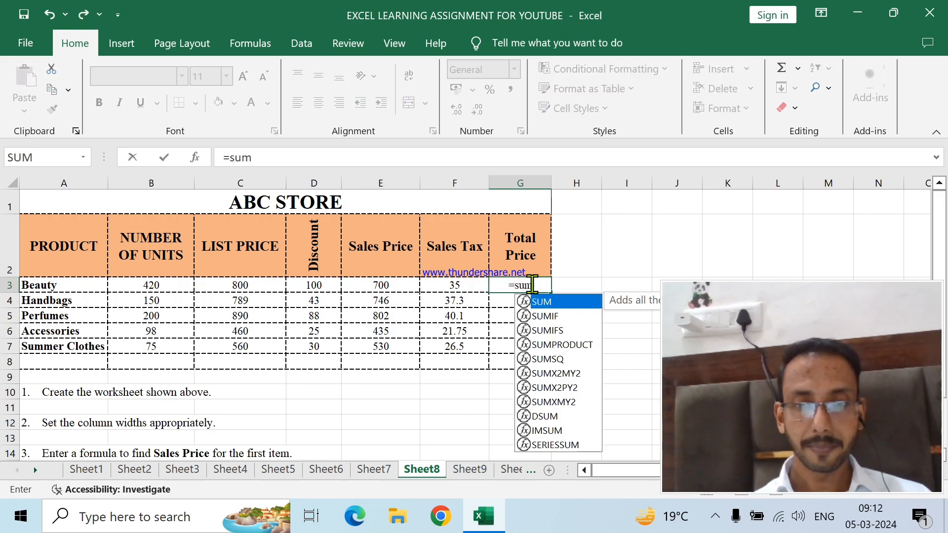
key("Tab")
left_click(360, 285)
type(",")
left_click(461, 282)
type(")")
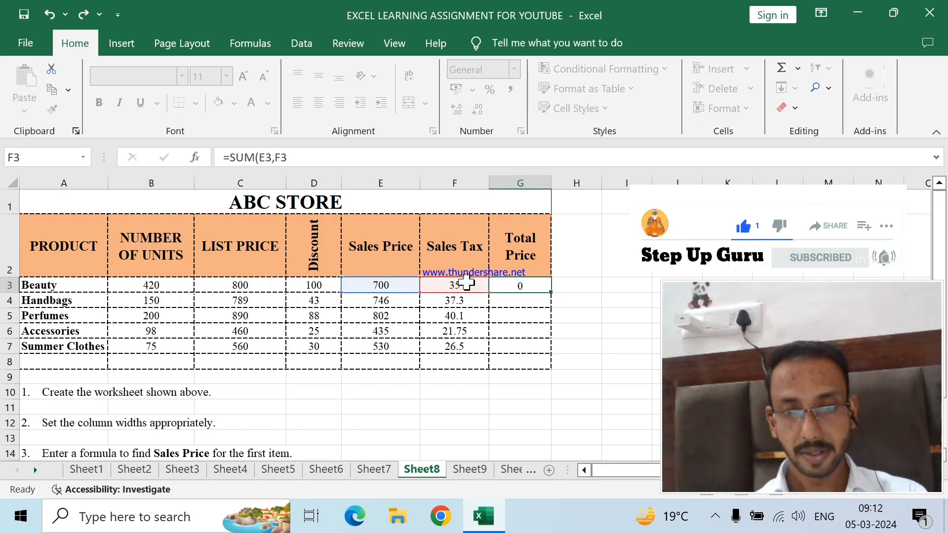
key("Return")
left_click(526, 287)
left_click_drag(551, 293, 541, 348)
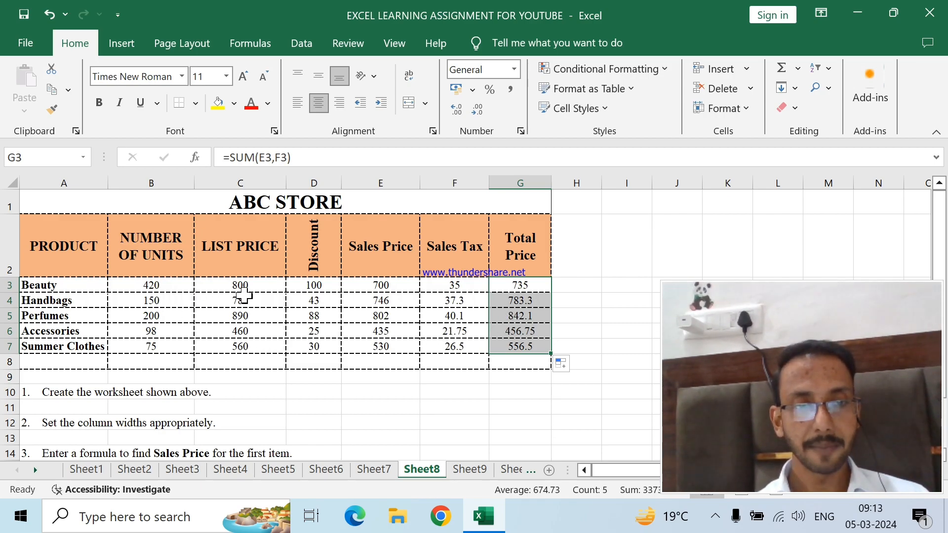
- Format the values in C3:G7, from List Price to Total Price, with two decimal places
left_click_drag(260, 285, 509, 346)
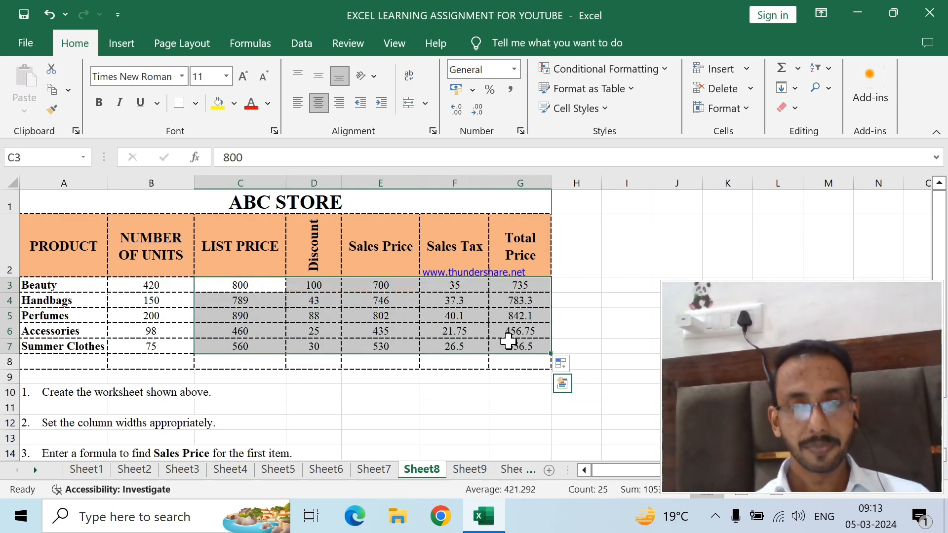
left_click(456, 109)
left_click(456, 109)
left_click(477, 109)
left_click(413, 302)
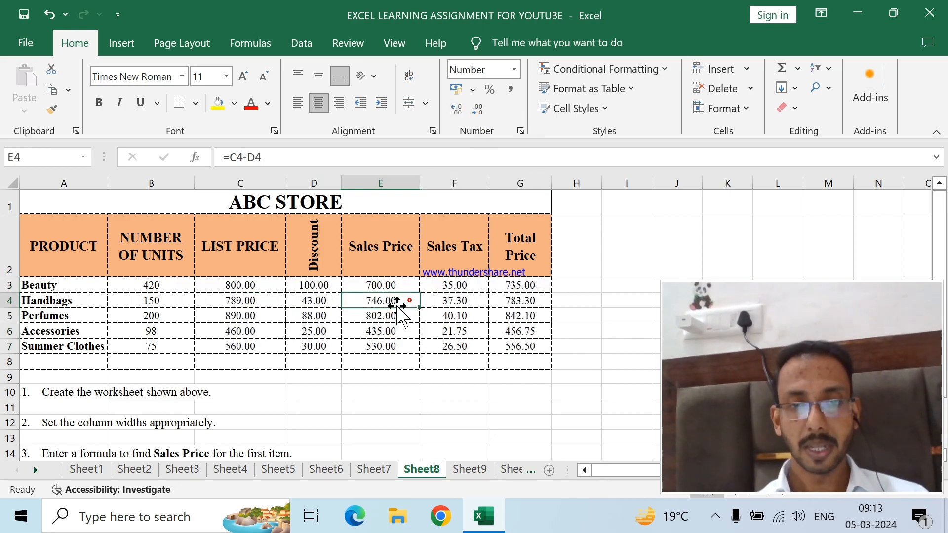
- Make the Sales Price, Sales Tax and Total Price values in E3:G7 bold
left_click_drag(384, 279, 514, 346)
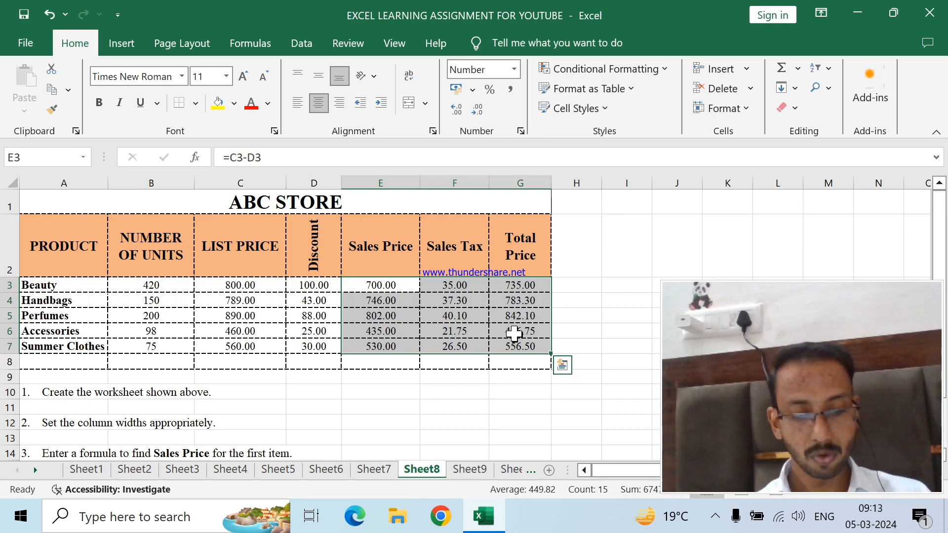
key("ctrl+b")
left_click(487, 345)
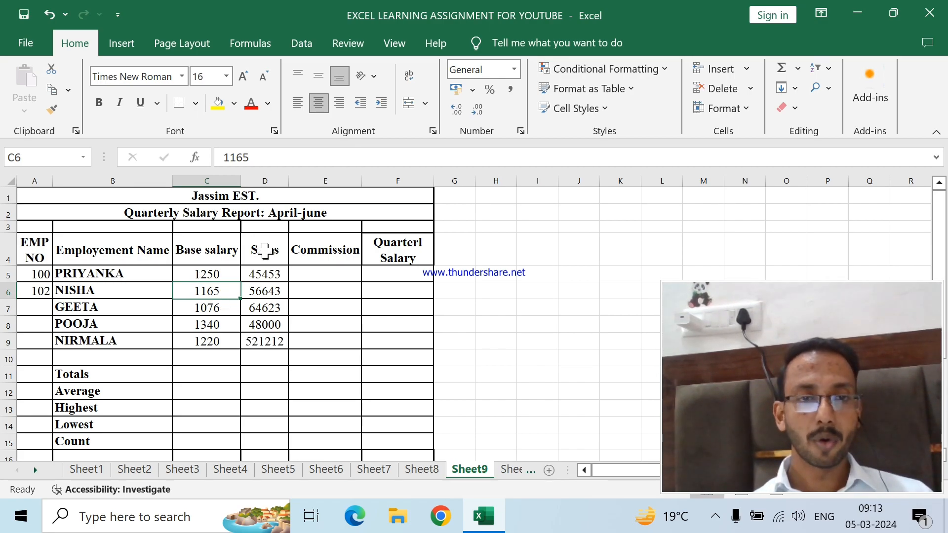
- Examine the Quarterly Salary Report columns on Sheet9 and read the numbered instructions below the table
left_click(78, 273)
left_click(225, 276)
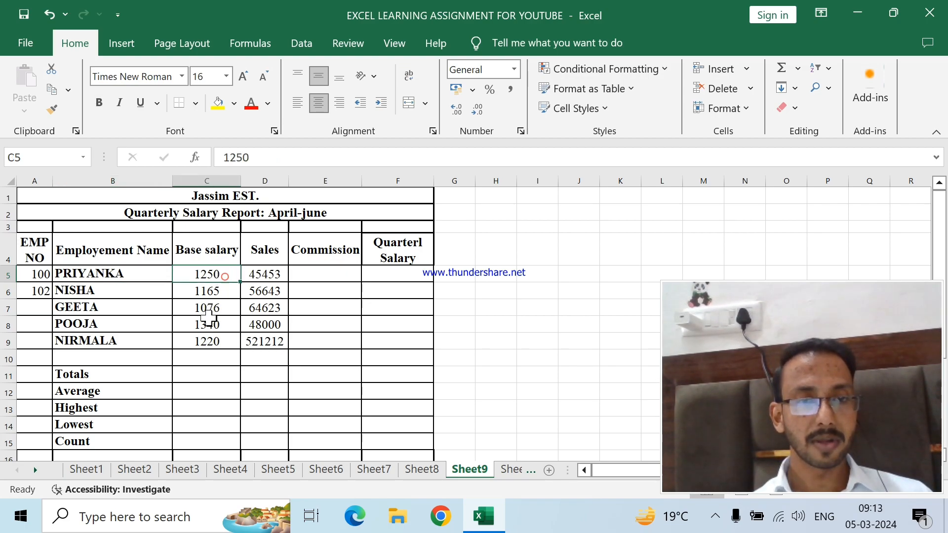
left_click(259, 275)
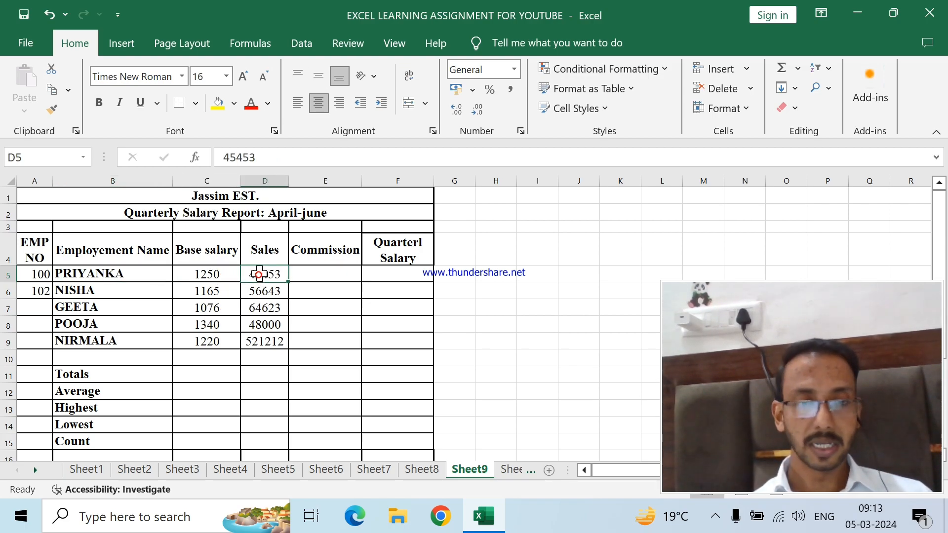
left_click(339, 272)
left_click(392, 275)
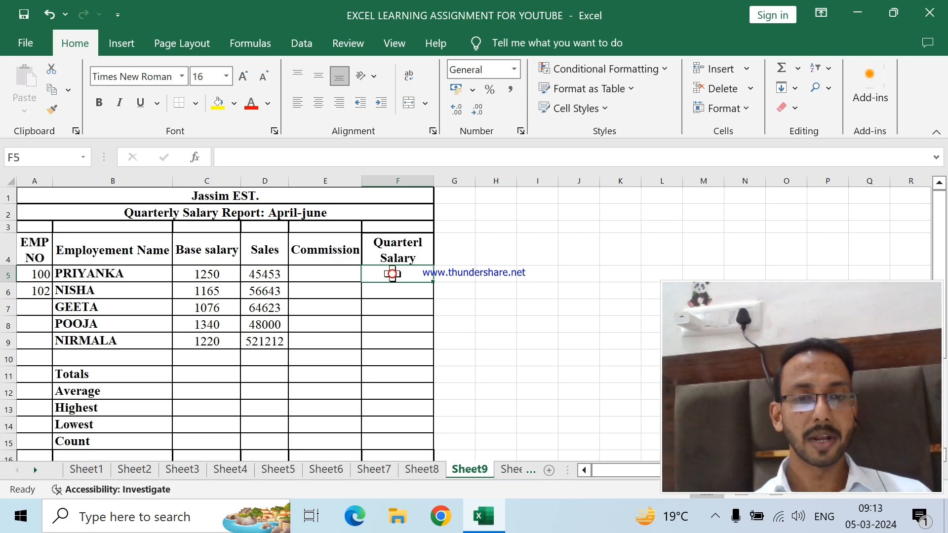
scroll(107, 276, "down", 2)
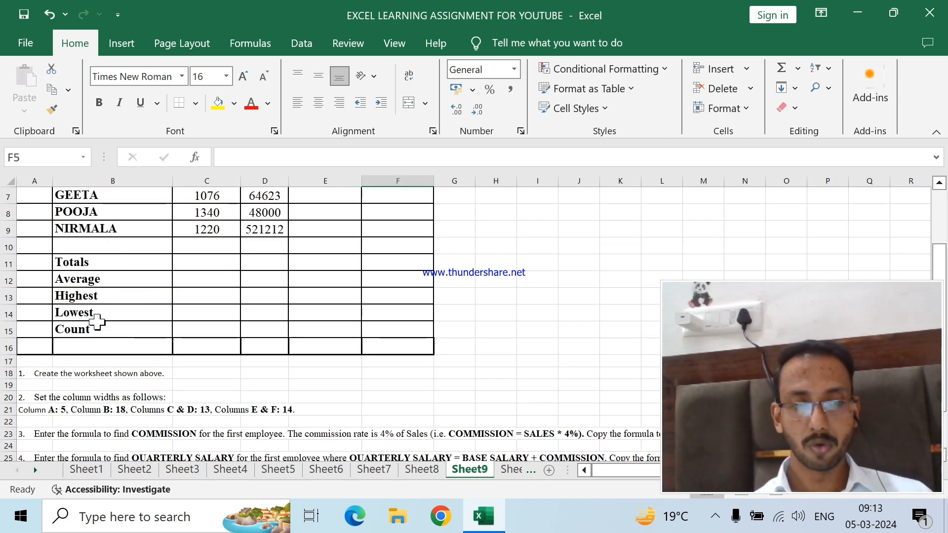
scroll(205, 340, "down", 2)
scroll(205, 340, "up", 1)
scroll(205, 340, "up", 1)
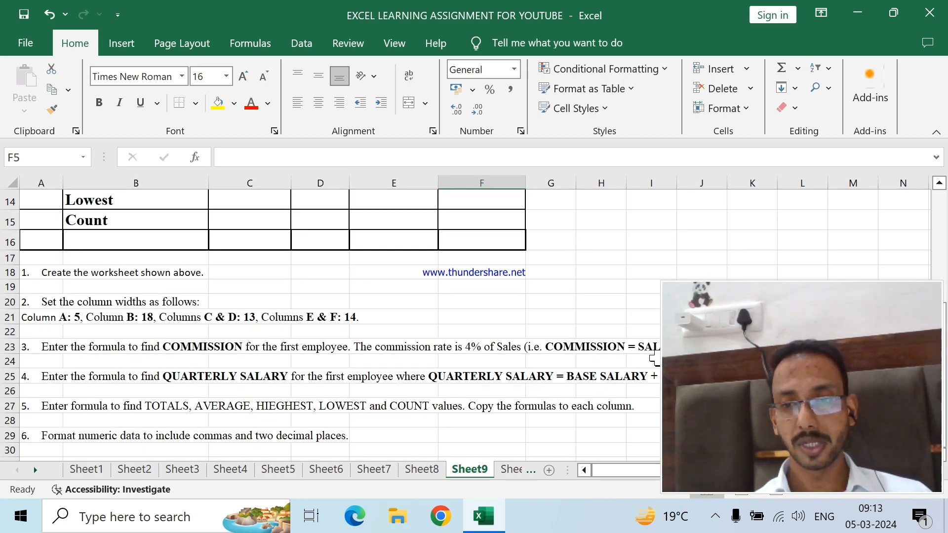
scroll(518, 400, "up", 5)
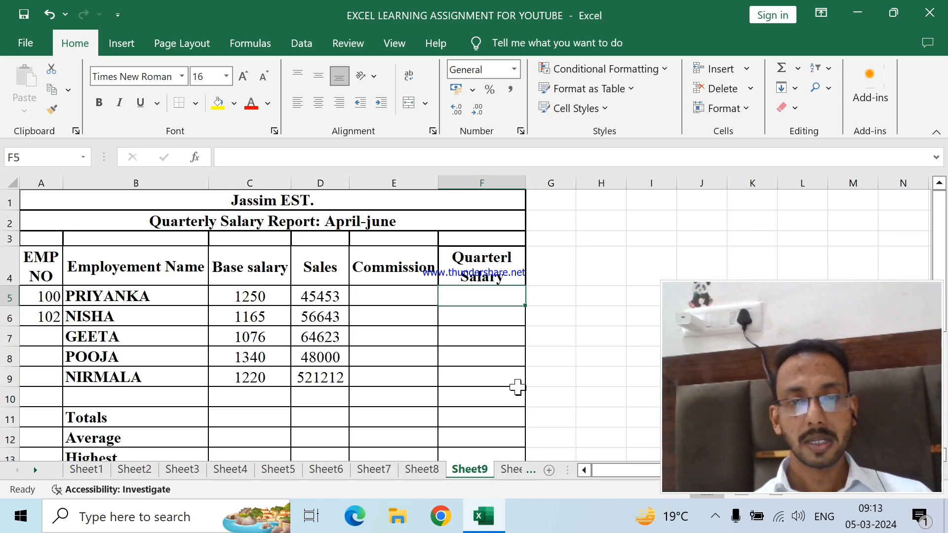
- Calculate the first employee's Commission in E5 as 4% of Sales with =PRODUCT(D5,4%)
left_click(393, 297)
scroll(544, 388, "down", 5)
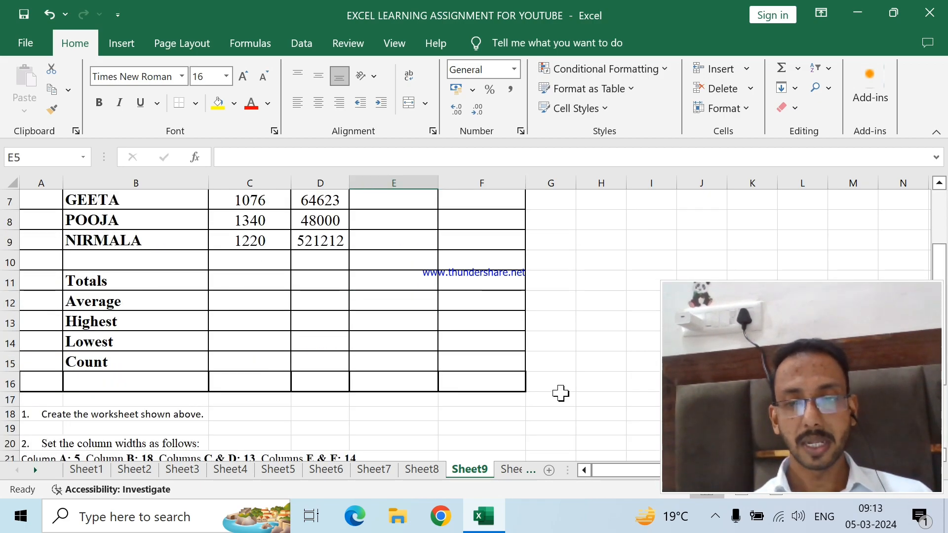
scroll(659, 310, "up", 5)
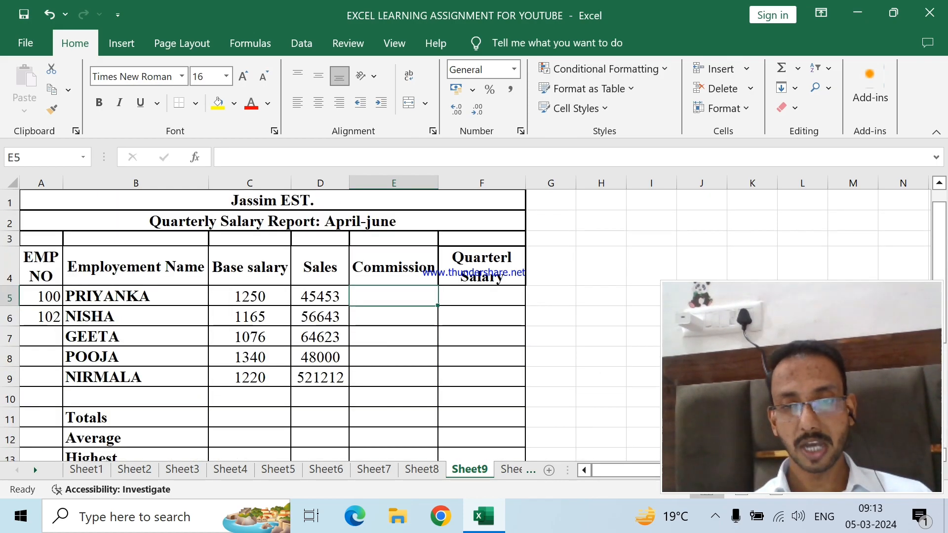
left_click(325, 301)
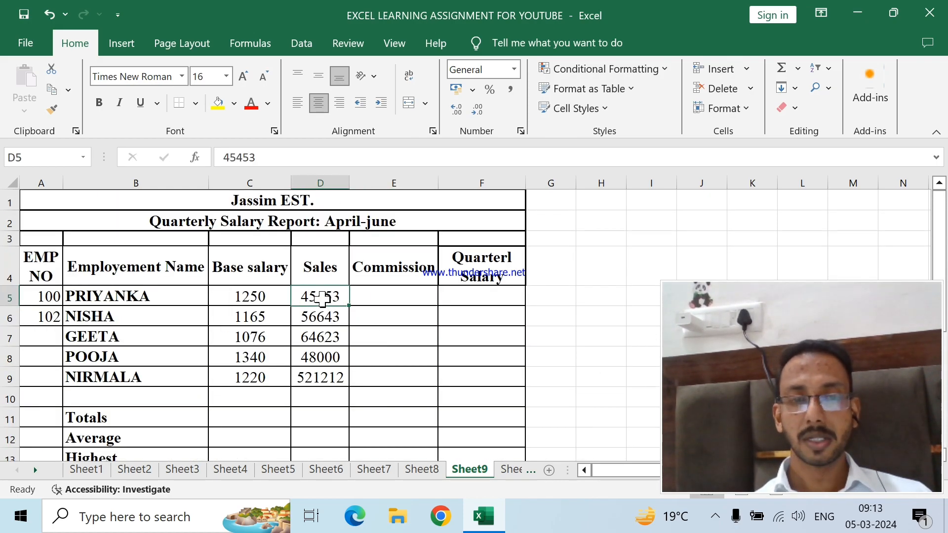
left_click(396, 298)
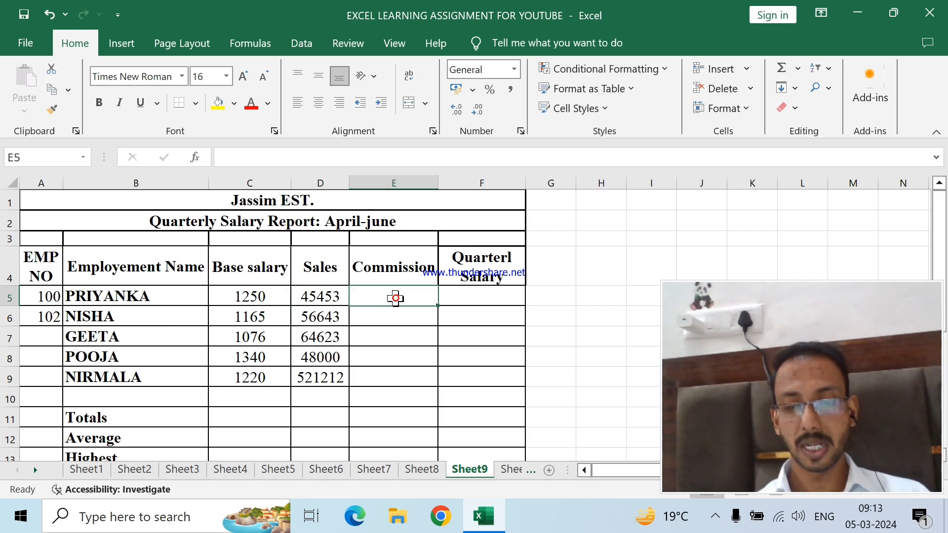
type("=produ")
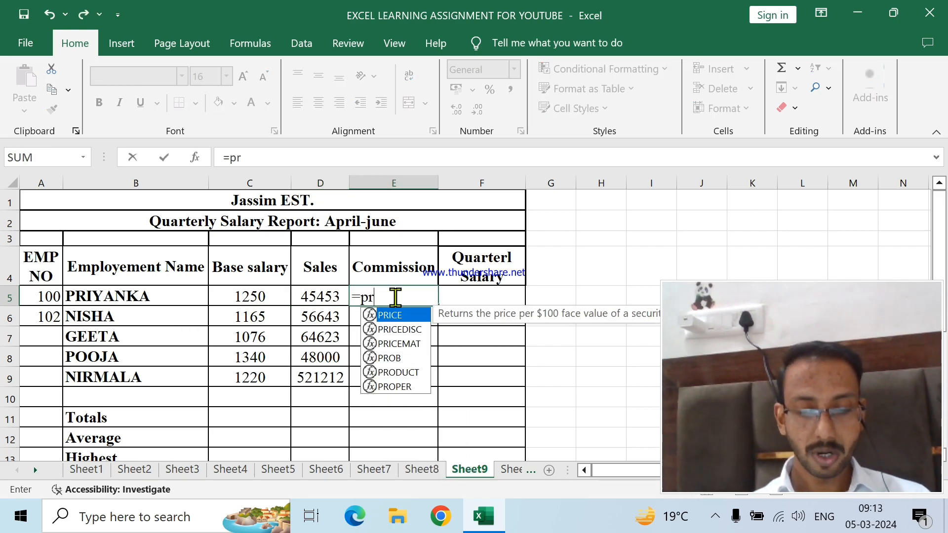
key("Tab")
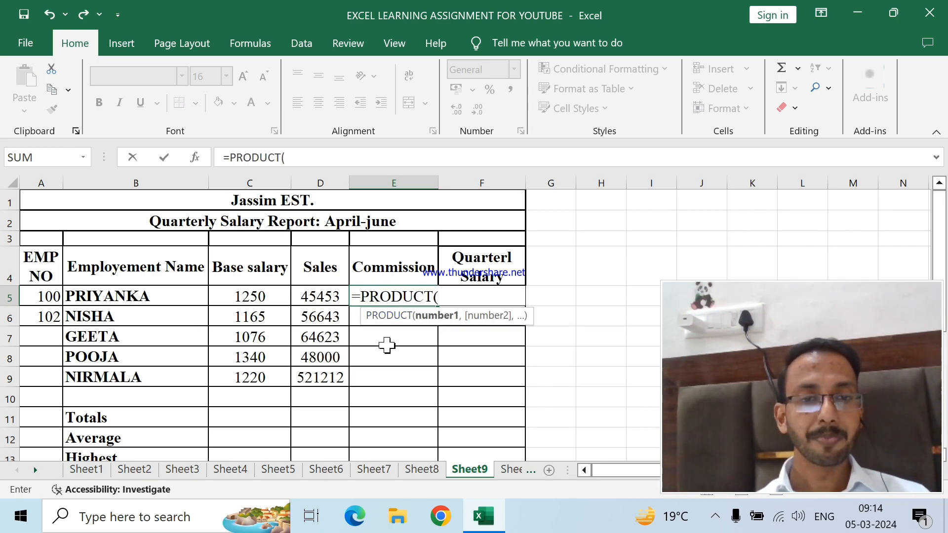
left_click(319, 297)
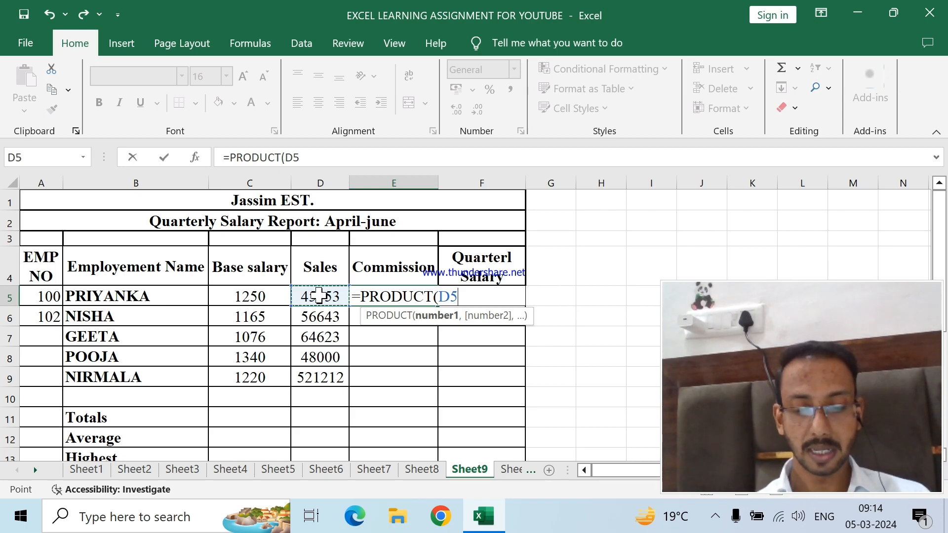
type(",4%")
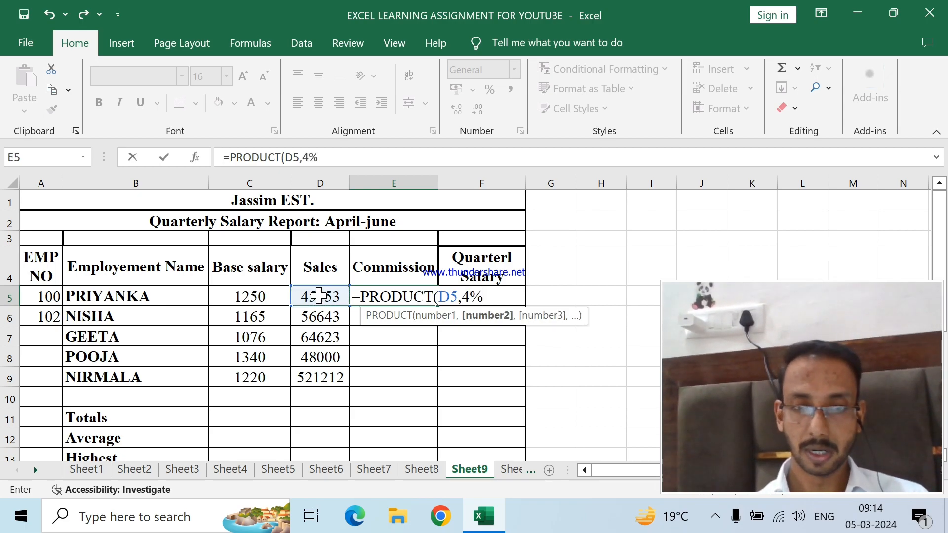
key("Return")
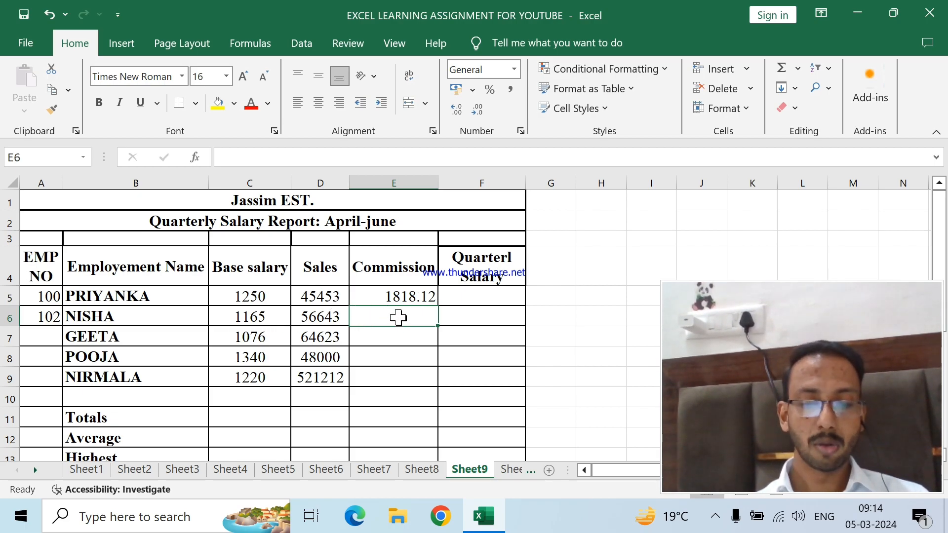
- Calculate the second employee's Commission in E6 with =PRODUCT(D6,4%)
type("=prod")
key("Tab")
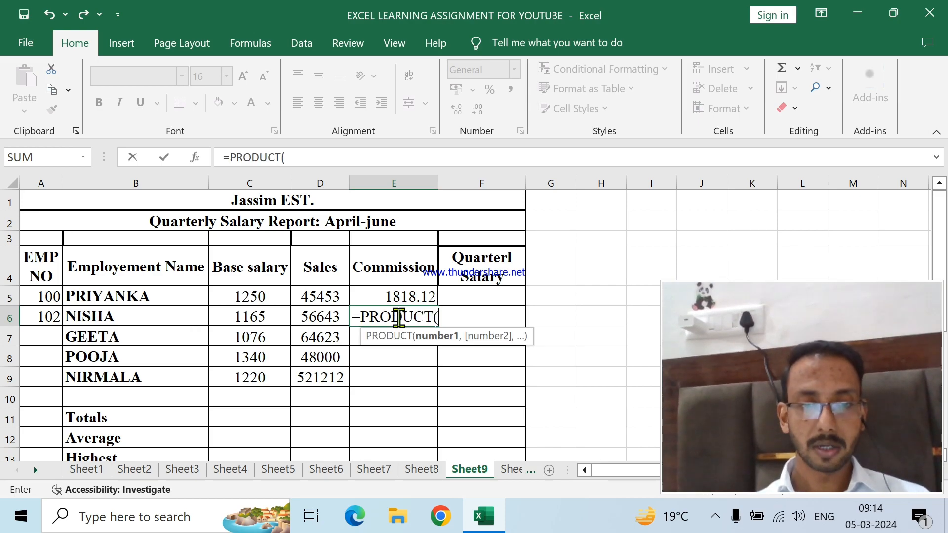
left_click(313, 316)
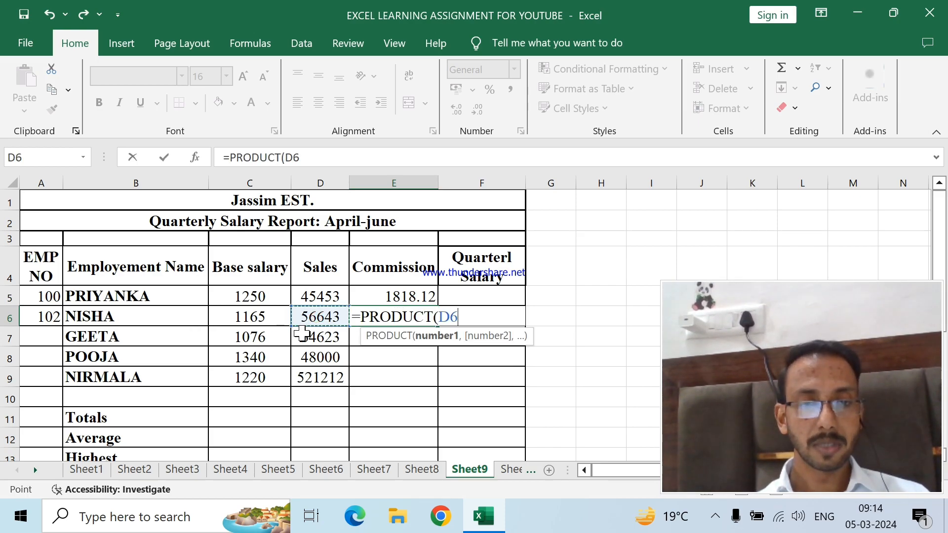
type(",4%")
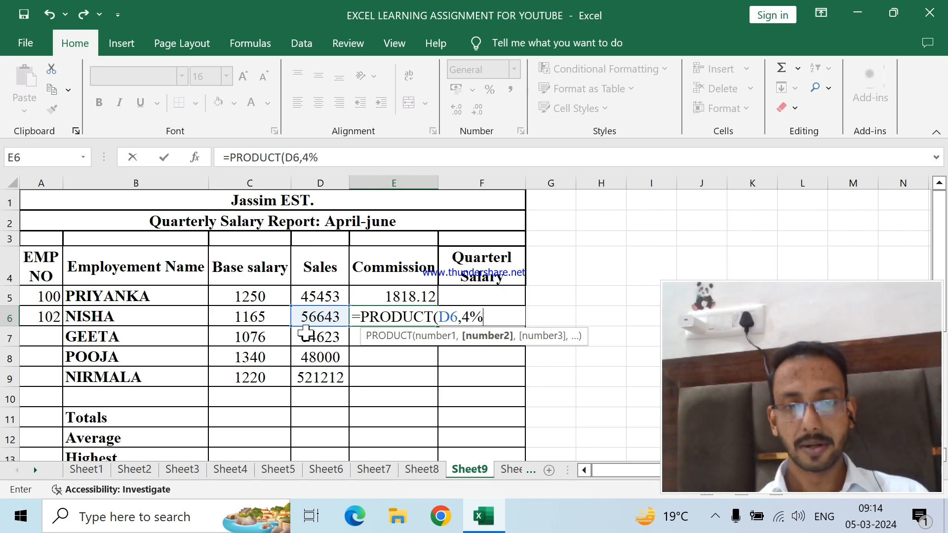
key("Return")
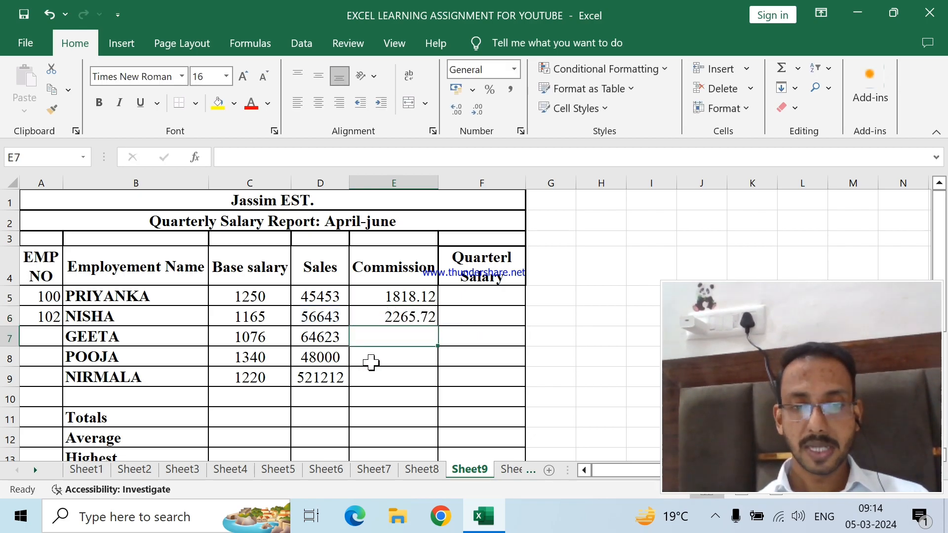
- Calculate the third employee's Commission in E7 with =PRODUCT(D7*4%)
type("=prdu")
key("BackSpace")
key("BackSpace")
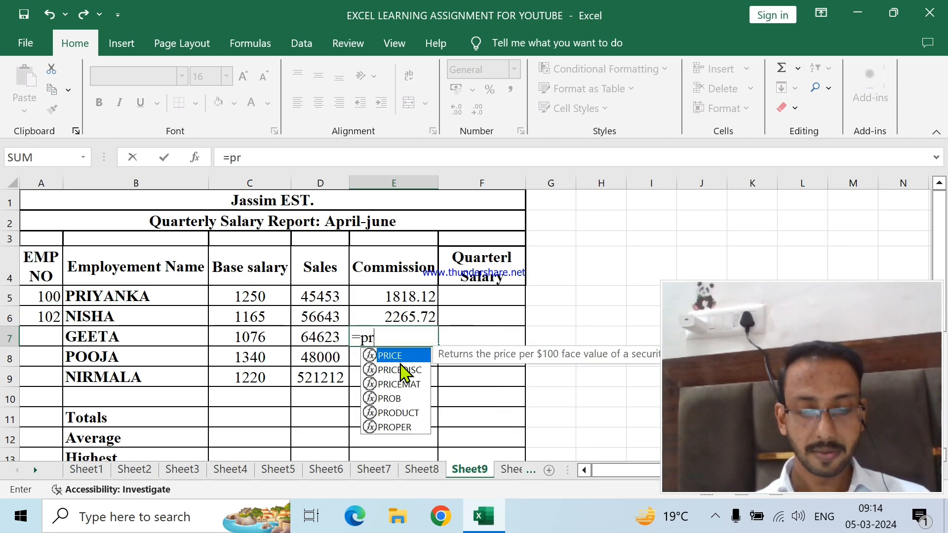
type("odu")
double_click(396, 358)
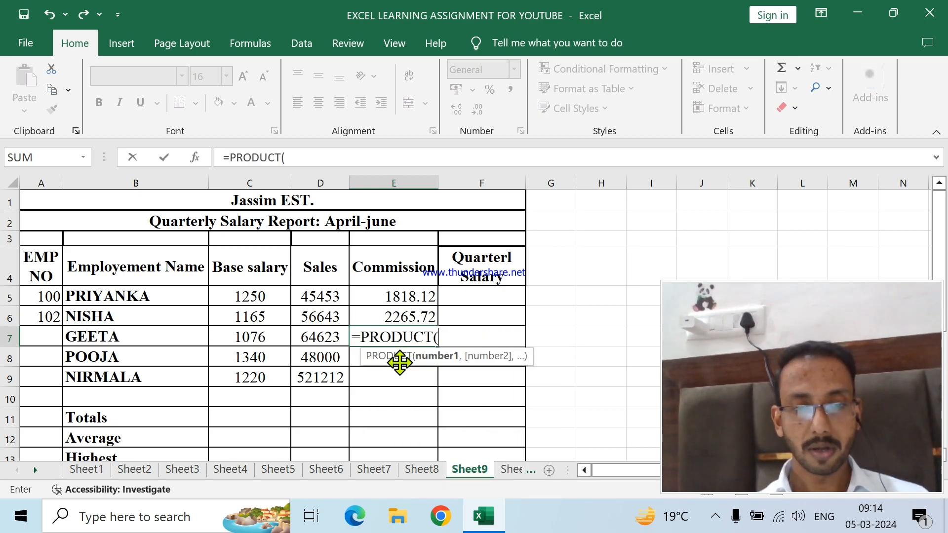
left_click(321, 341)
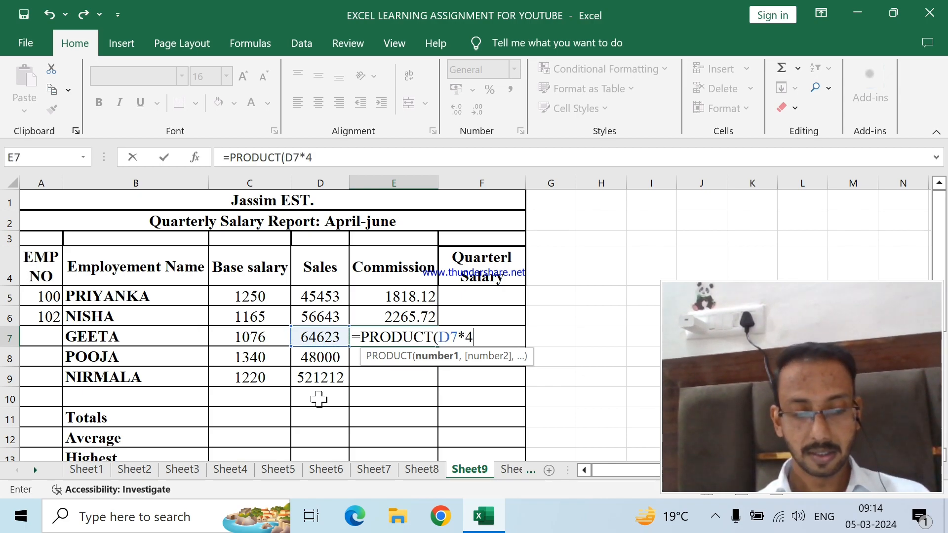
key("Return")
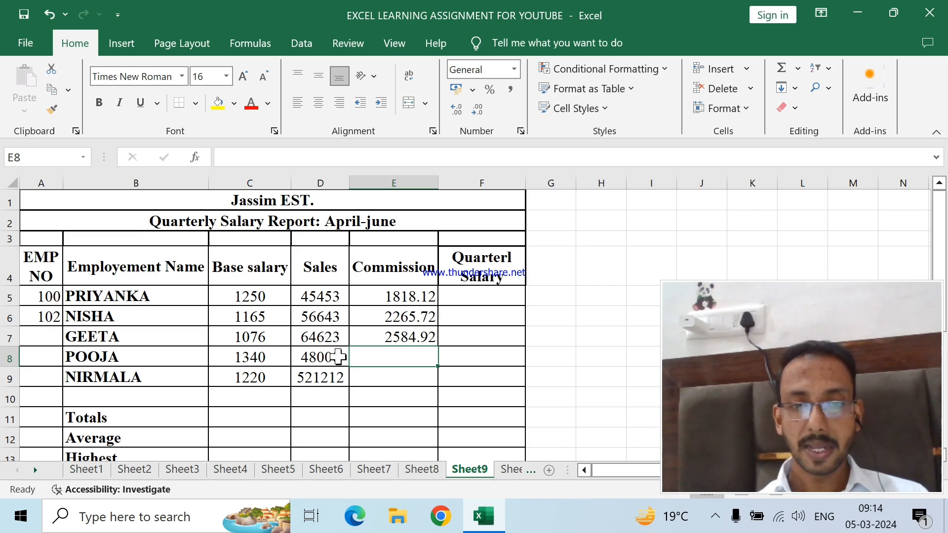
- Correct the Commission formula in E7 to =PRODUCT(D7,4%) and copy it down through E9
double_click(404, 334)
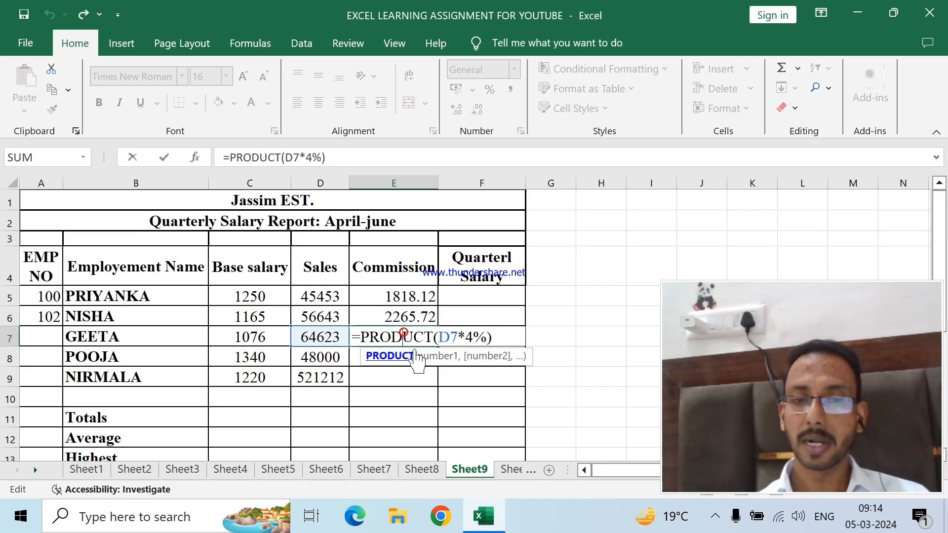
left_click(467, 337)
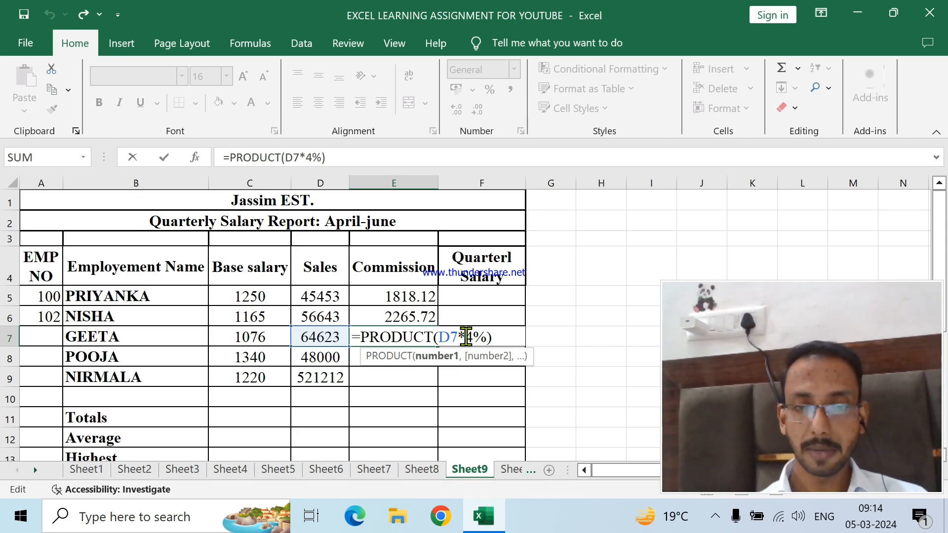
key("BackSpace")
type(",")
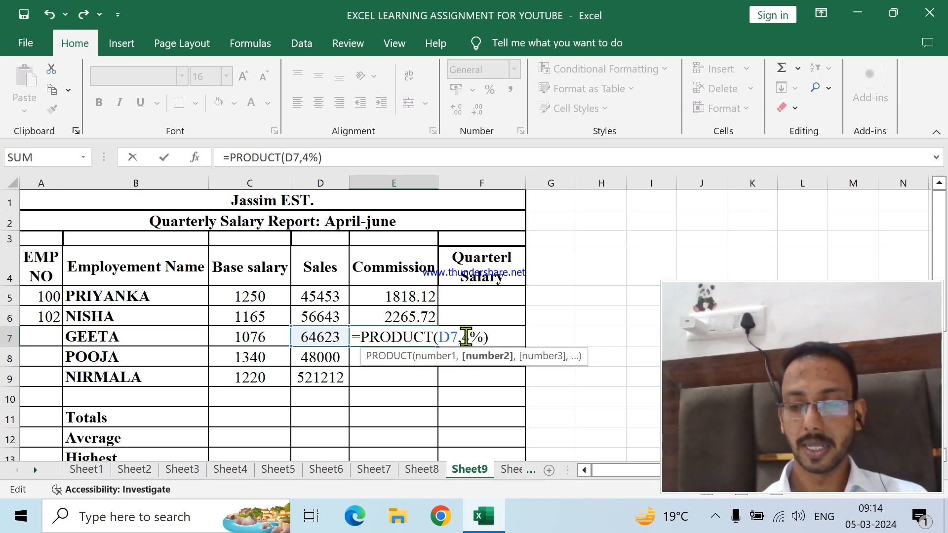
key("Return")
left_click(407, 328)
left_click_drag(438, 347, 431, 382)
- Calculate the first employee's Quarterly Salary in F5 with =SUM(C5,E5) and copy the formula down through F9
scroll(431, 382, "down", 6)
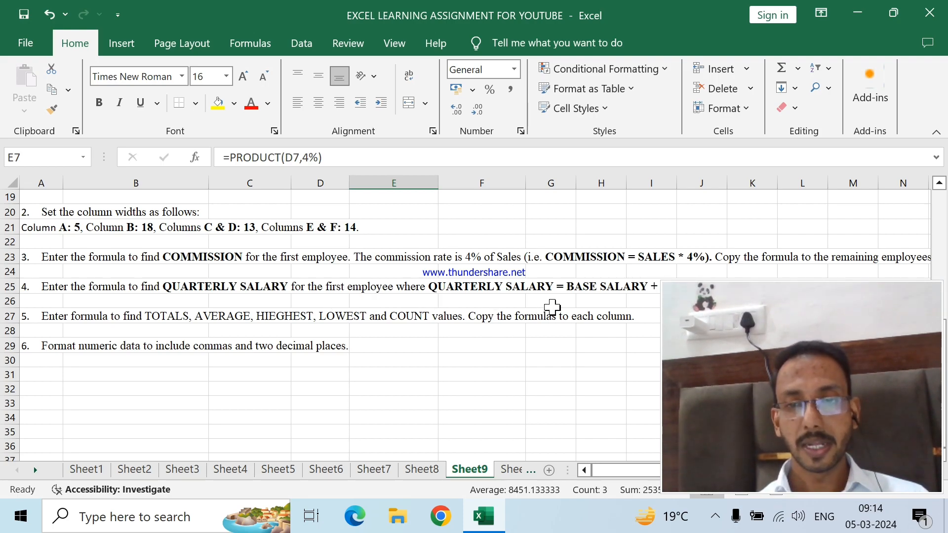
scroll(489, 313, "up", 5)
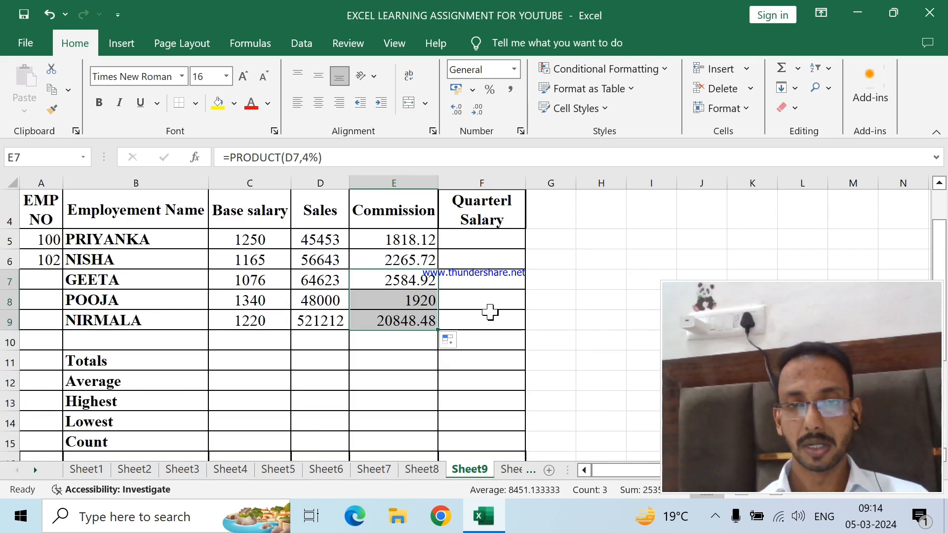
left_click(247, 243)
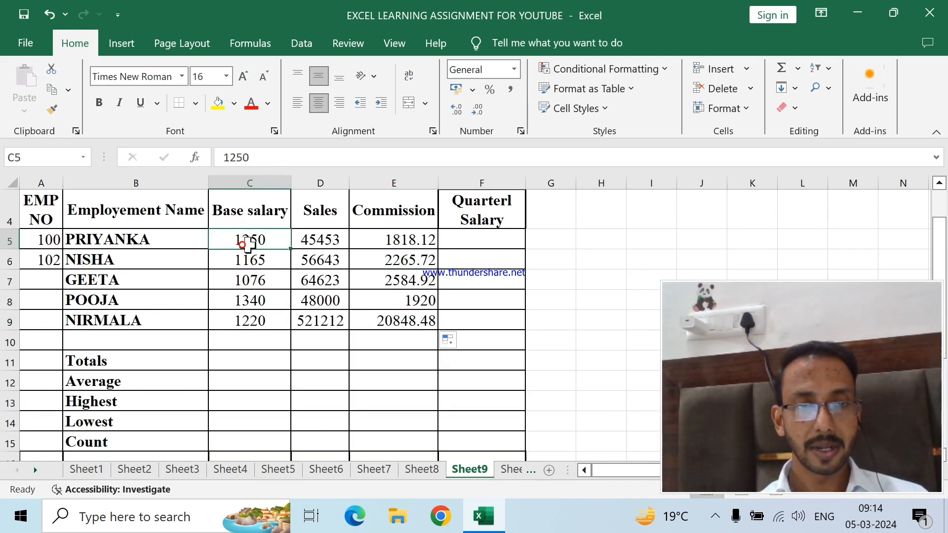
left_click(384, 240)
left_click(465, 241)
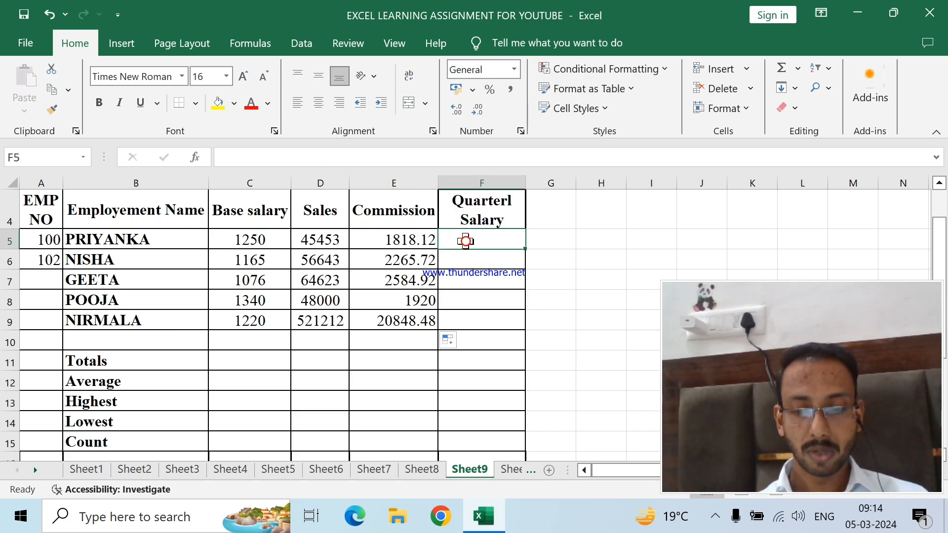
type("=sum")
key("Tab")
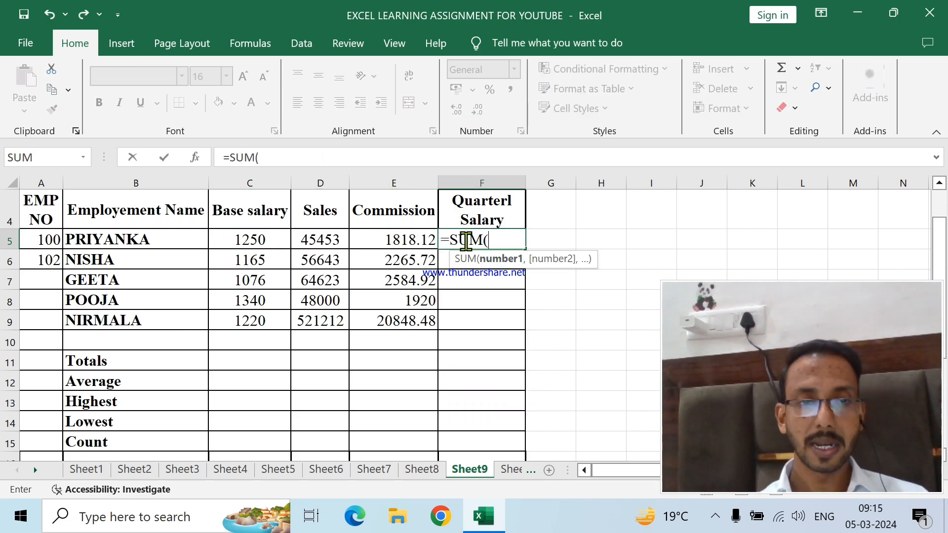
left_click(259, 240)
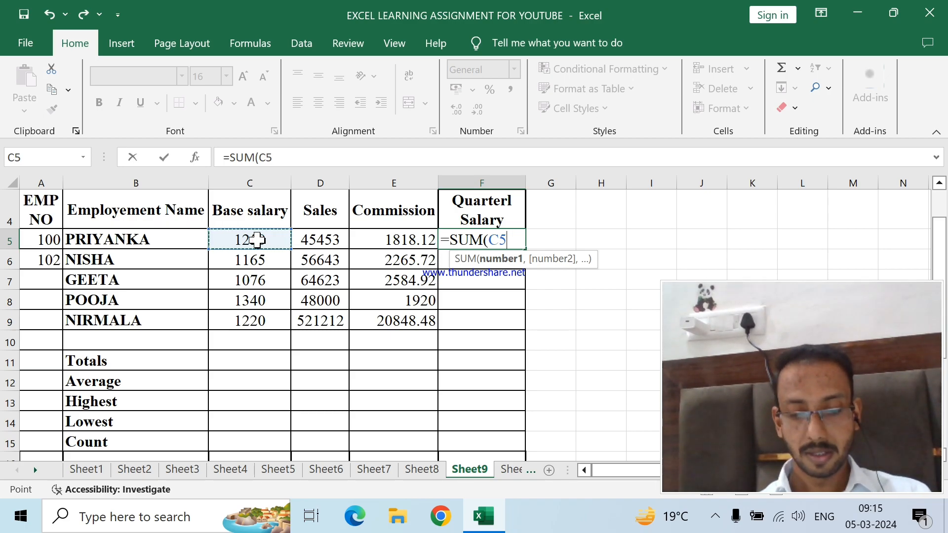
type(",")
left_click(364, 240)
key("Return")
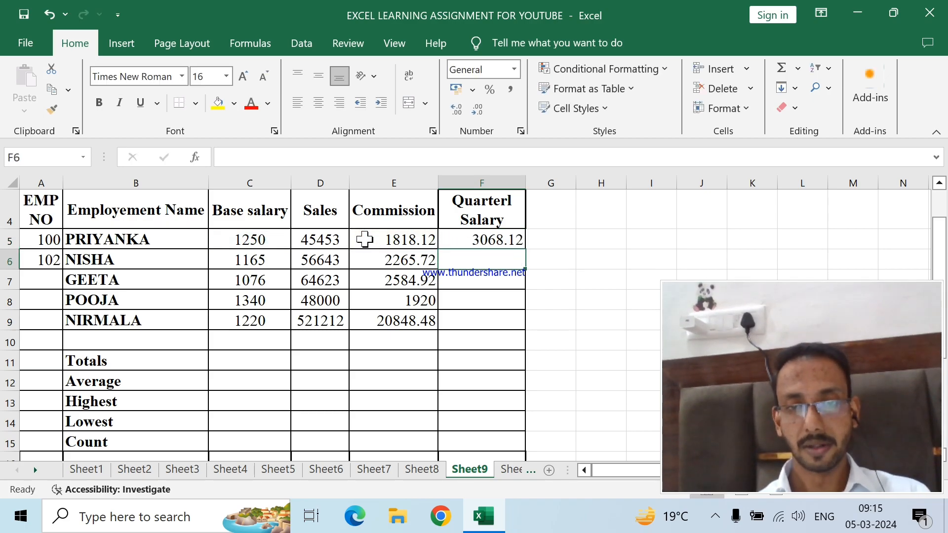
left_click(471, 241)
left_click_drag(524, 246, 511, 330)
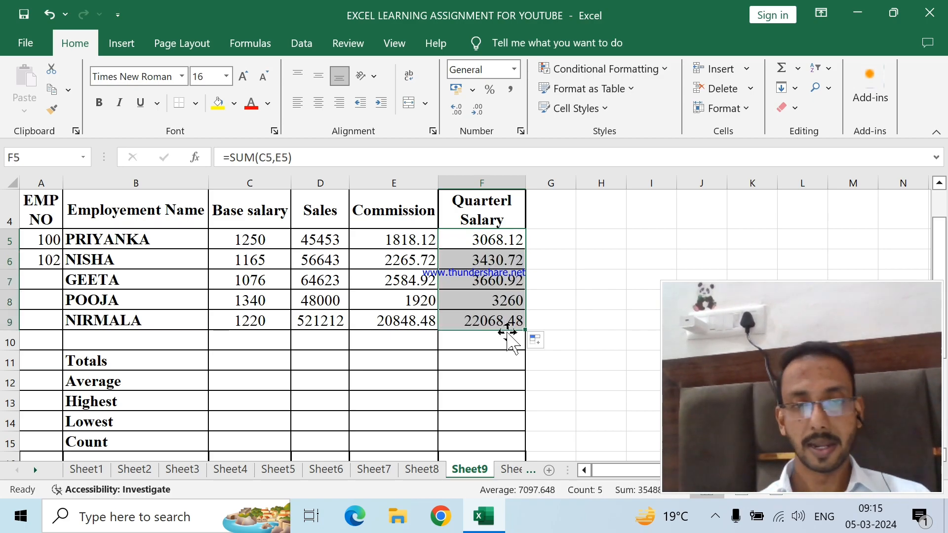
- Total the Base salary column in C11 with =SUM(C5:C9) and copy the formula across to F11
scroll(328, 354, "down", 1)
left_click(241, 280)
scroll(242, 286, "up", 2)
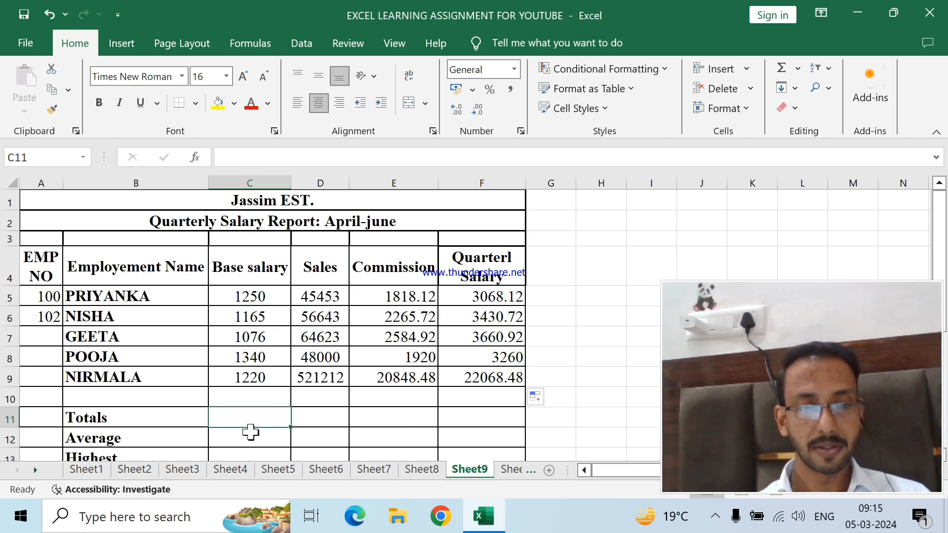
type("=sum")
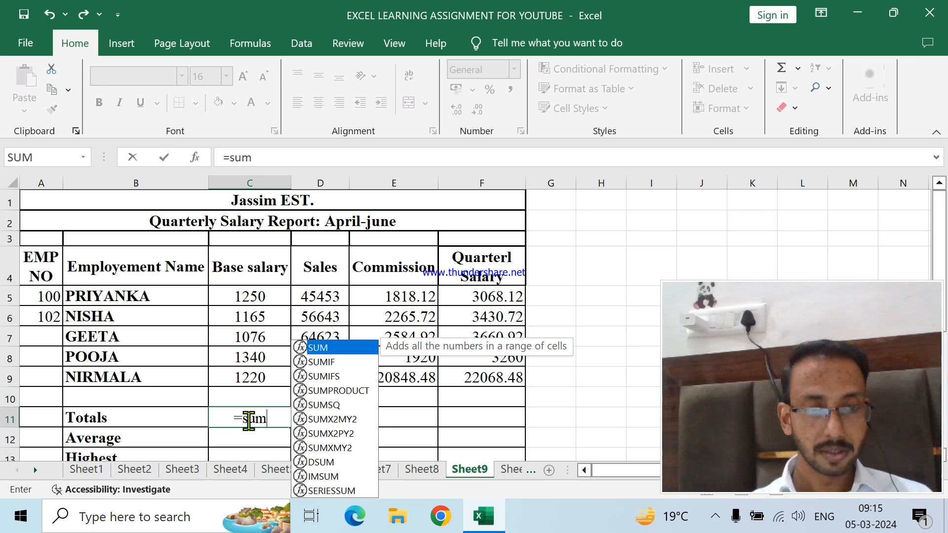
key("Tab")
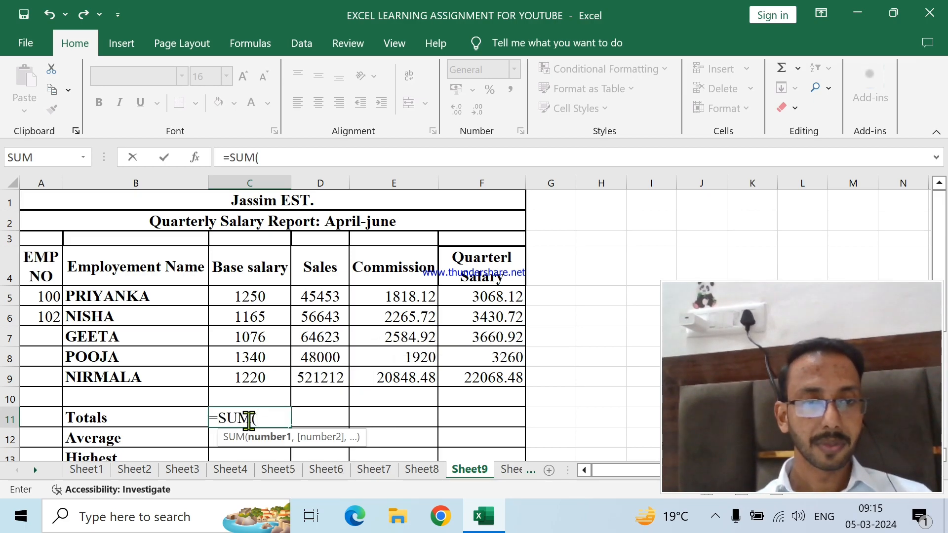
left_click_drag(232, 295, 243, 375)
key("Return")
left_click(265, 418)
left_click_drag(290, 427, 489, 422)
- Average the Base salary column in C12 with =AVERAGE(C5:C9) and copy the formula across to F12
scroll(293, 418, "down", 1)
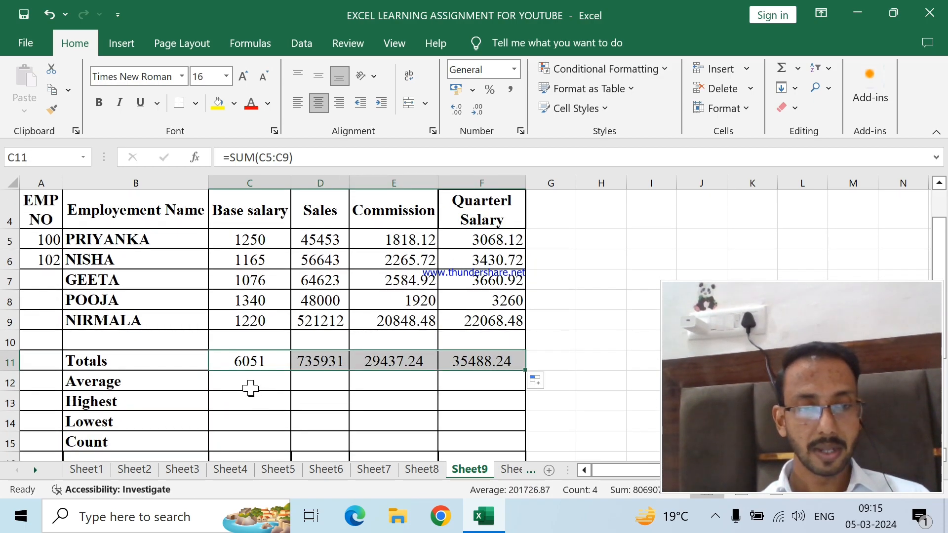
left_click(250, 389)
type("av")
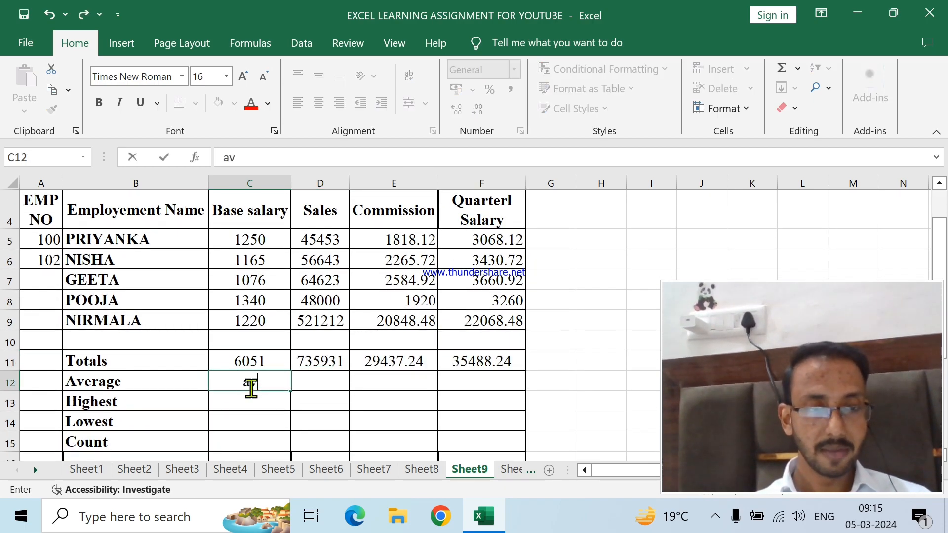
type("=")
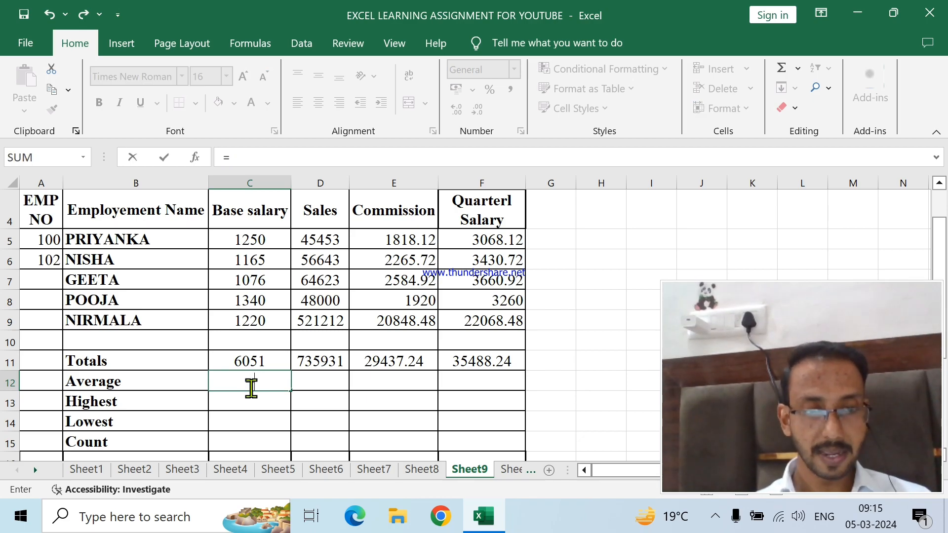
type("=ave")
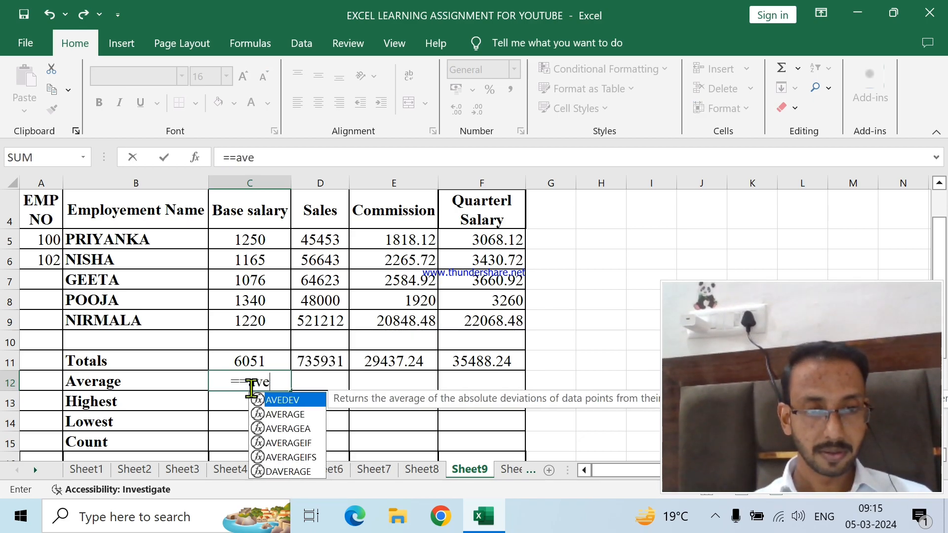
key("Down")
key("Tab")
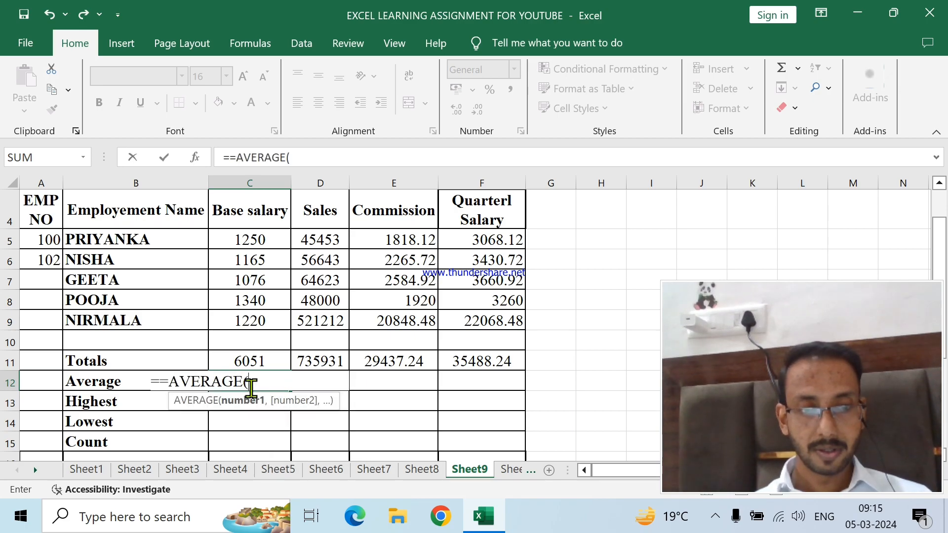
left_click_drag(271, 241, 265, 322)
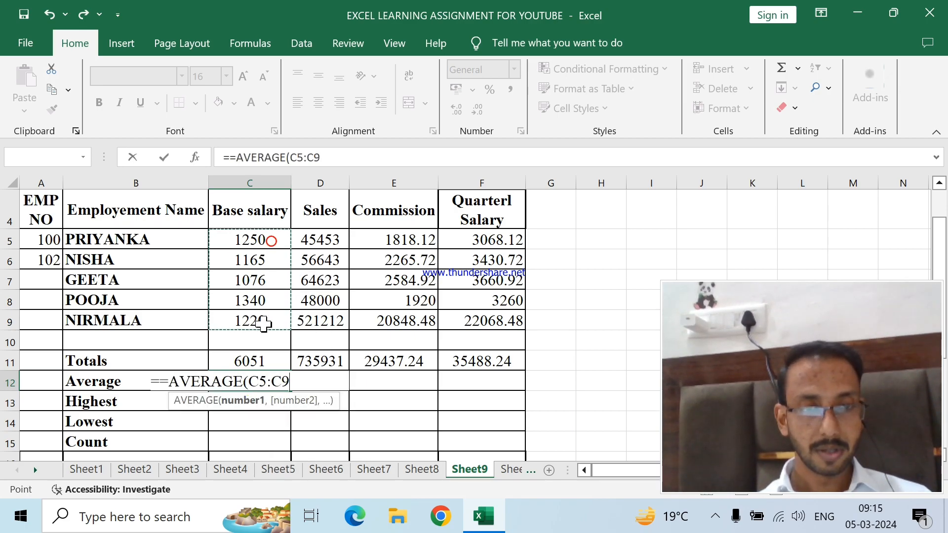
key("Return")
left_click(449, 324)
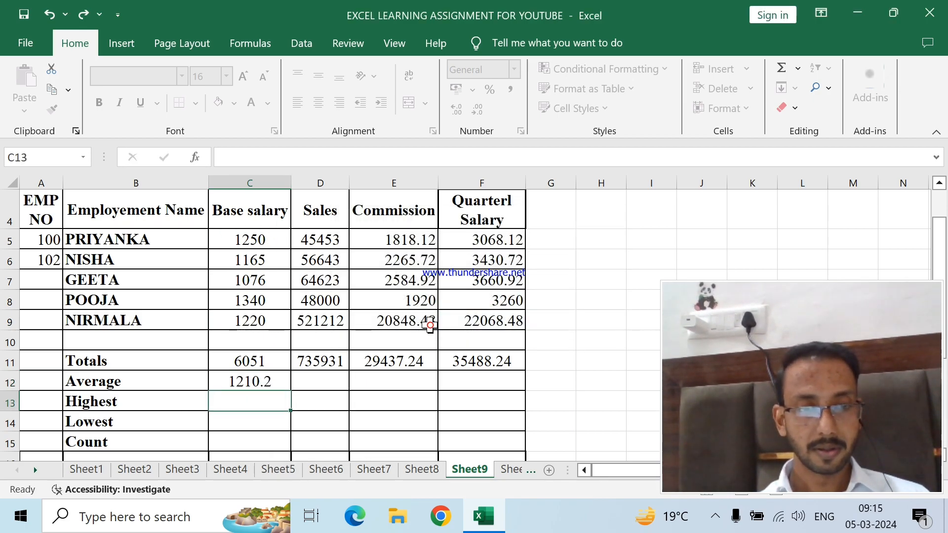
left_click(280, 387)
left_click_drag(291, 391, 489, 391)
- Find the highest Base salary in C13 with =MAX(C5:C9)
left_click(253, 401)
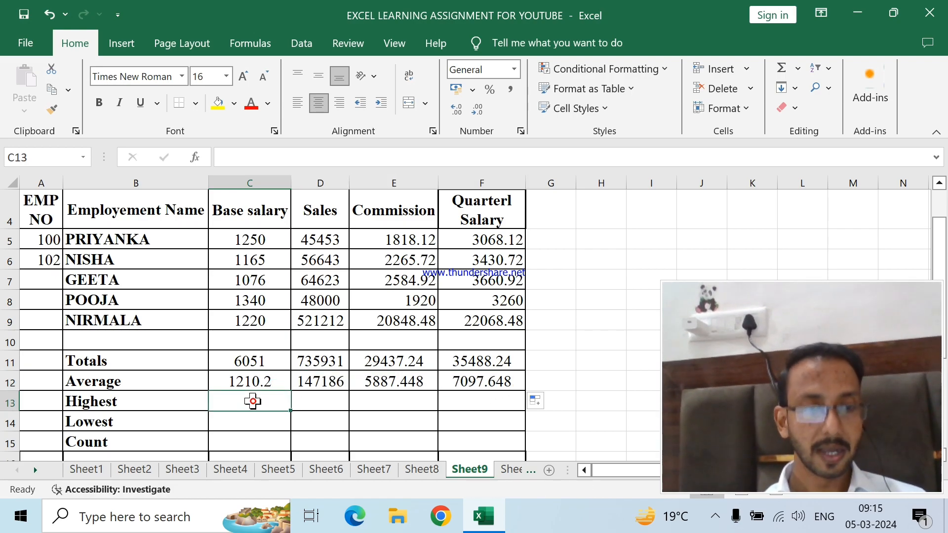
type("=ma")
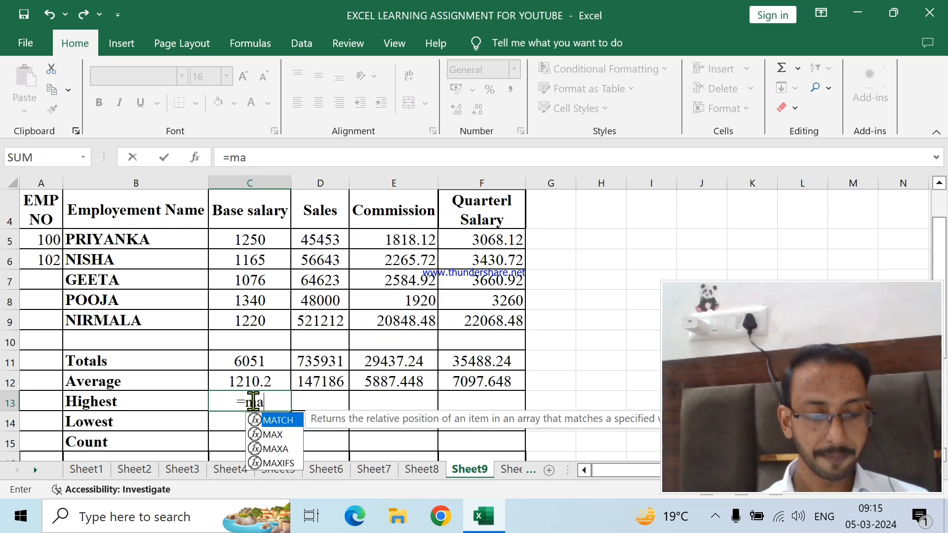
type("x(")
left_click_drag(269, 241, 262, 320)
key("Return")
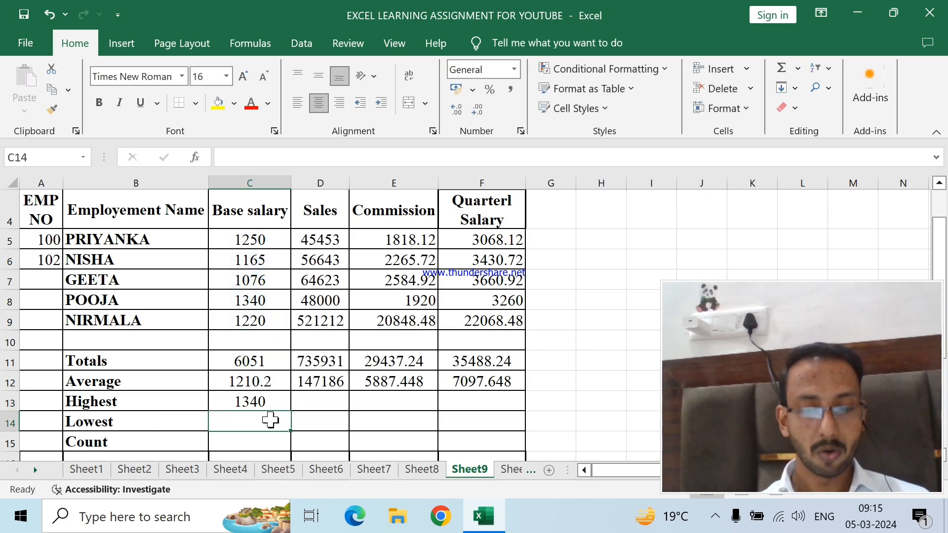
- Find the lowest Base salary in C14 with =MIN(C5:C9)
type("=min")
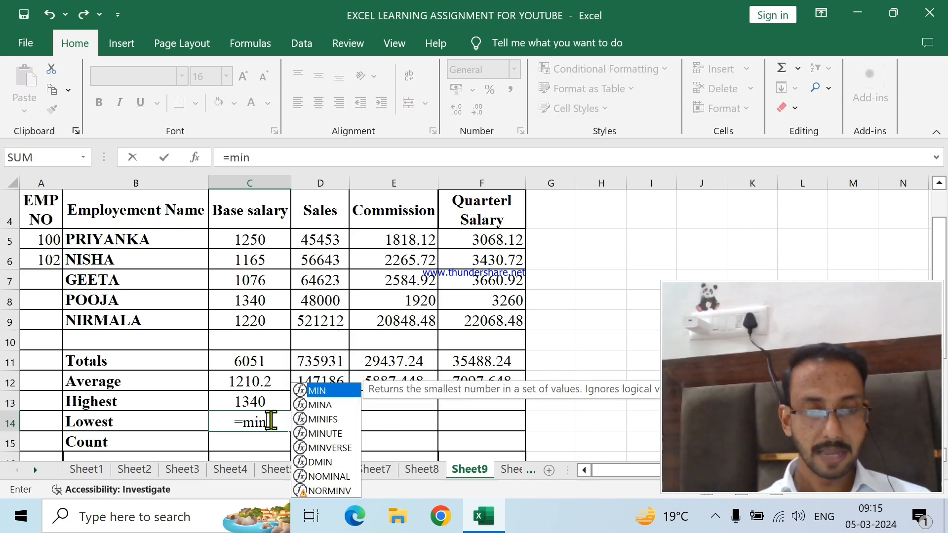
key("Tab")
left_click_drag(266, 239, 262, 318)
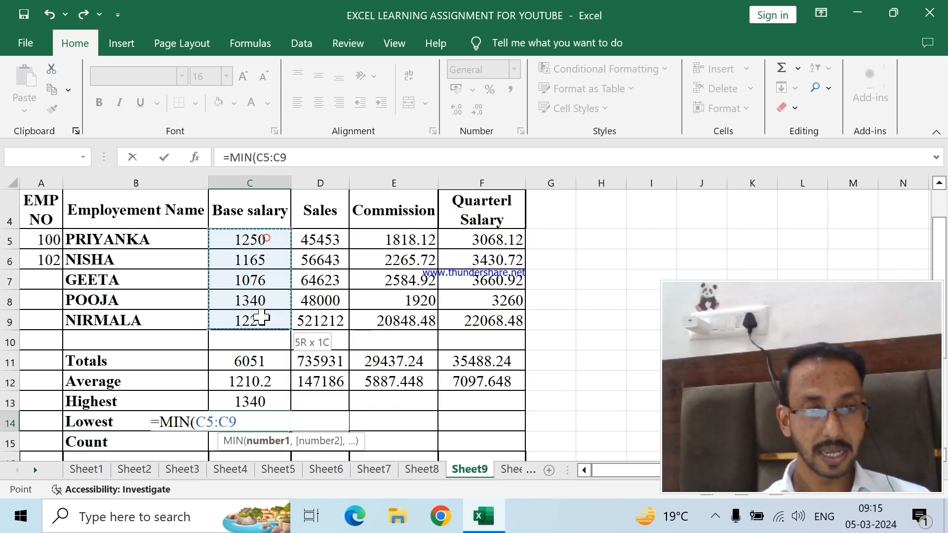
key("Return")
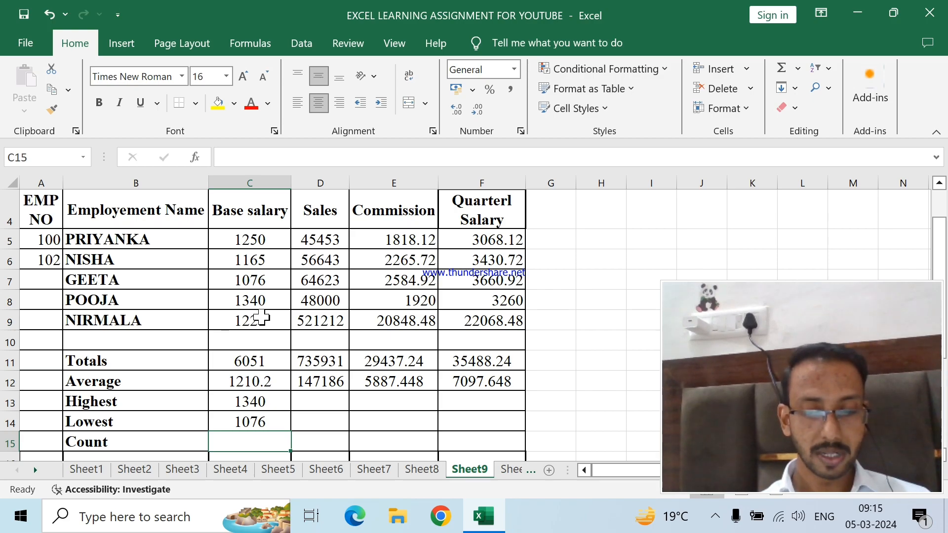
- Enter =COUNT(B5:B9) in C15 to count the employee names
type("=count")
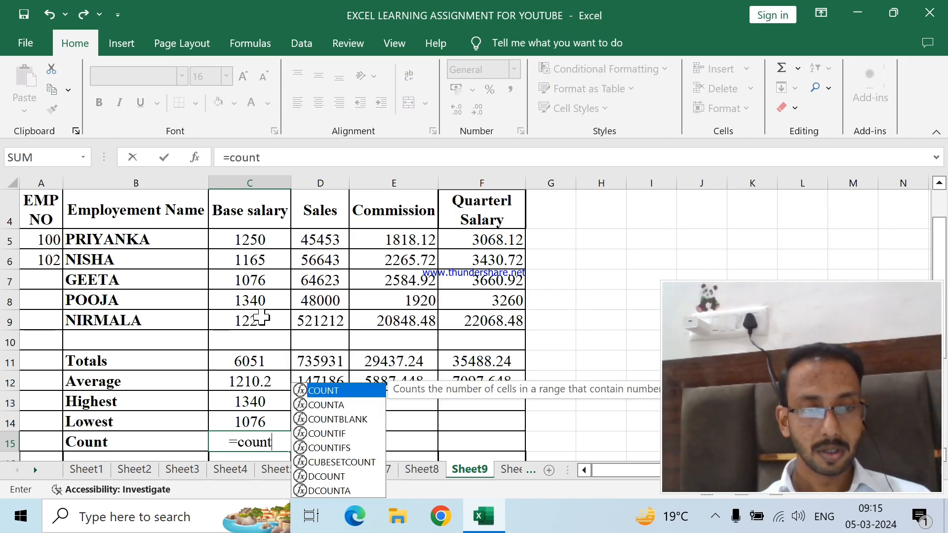
key("Tab")
left_click_drag(96, 239, 96, 317)
scroll(112, 319, "down", 4)
scroll(113, 318, "up", 5)
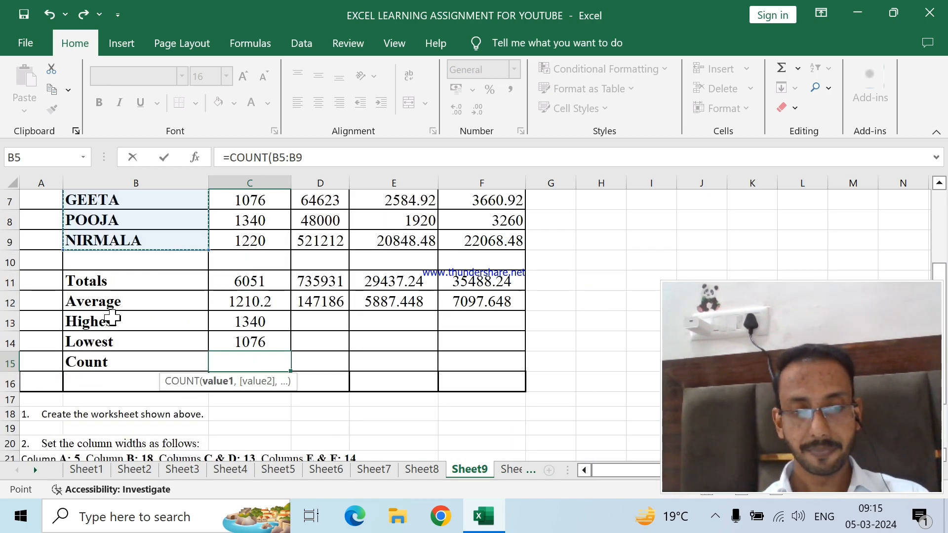
scroll(113, 319, "down", 2)
key("Return")
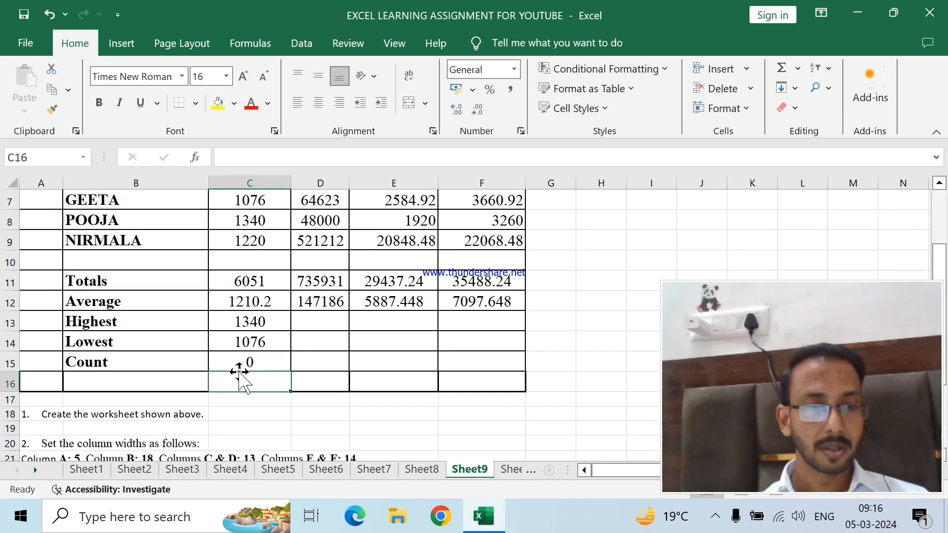
- Rewrite the COUNT range in C15 to cover the Base salary values and copy the Highest, Lowest and Count formulas across to column F
double_click(249, 361)
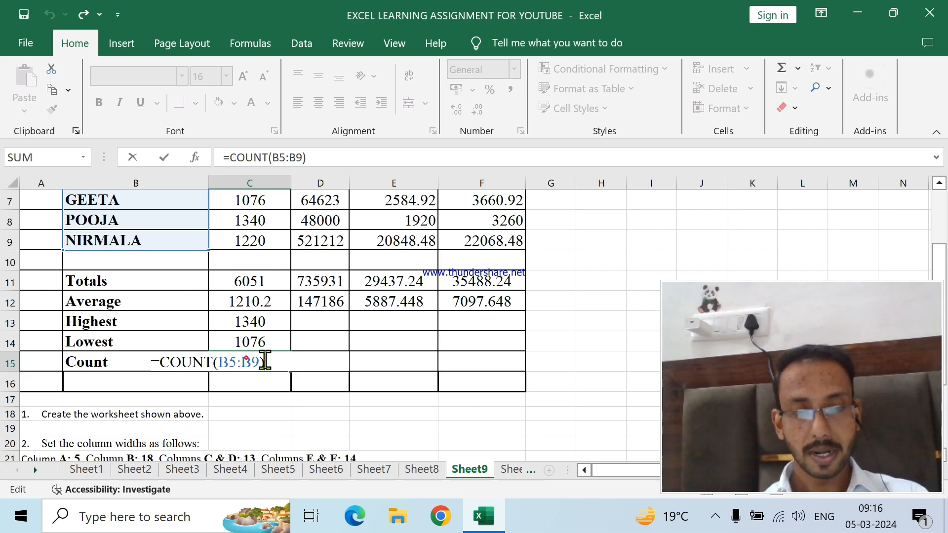
key("BackSpace")
key("BackSpace")
key("BackSpace")
key("BackSpace")
scroll(264, 358, "up", 2)
key("BackSpace")
left_click_drag(249, 296, 488, 412)
key("Return")
scroll(250, 364, "down", 1)
scroll(250, 346, "up", 1)
- Format the figures in C5:F14 to show two decimal places
left_click_drag(484, 381, 277, 296)
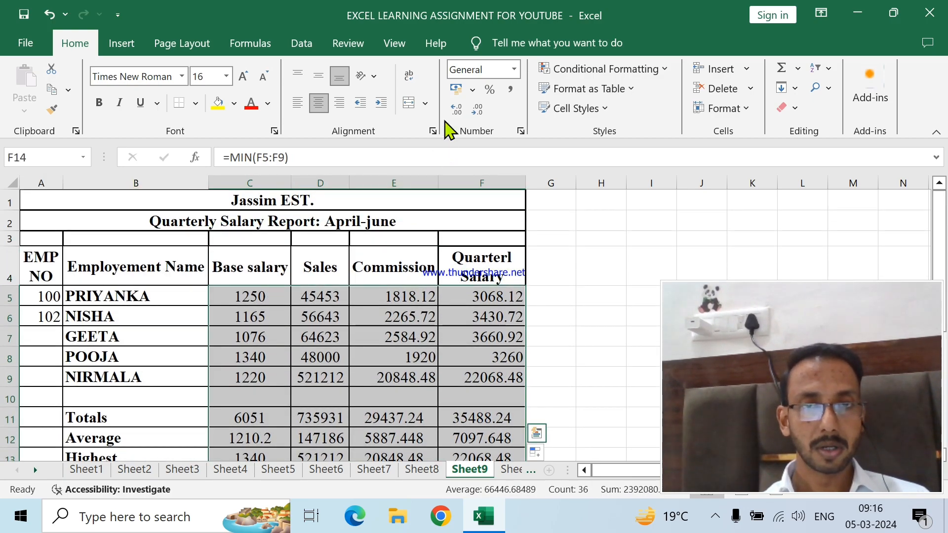
left_click(457, 108)
left_click(476, 110)
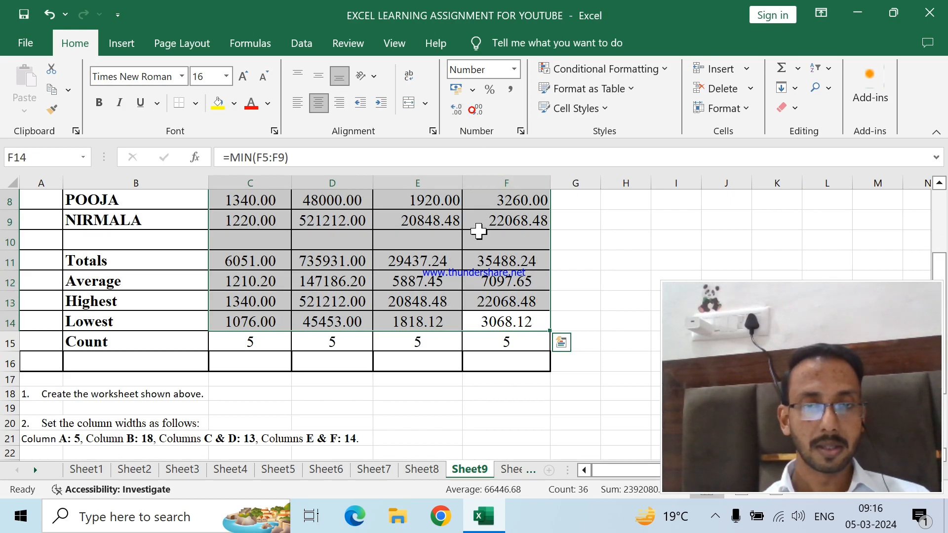
scroll(423, 275, "up", 2)
scroll(469, 359, "down", 1)
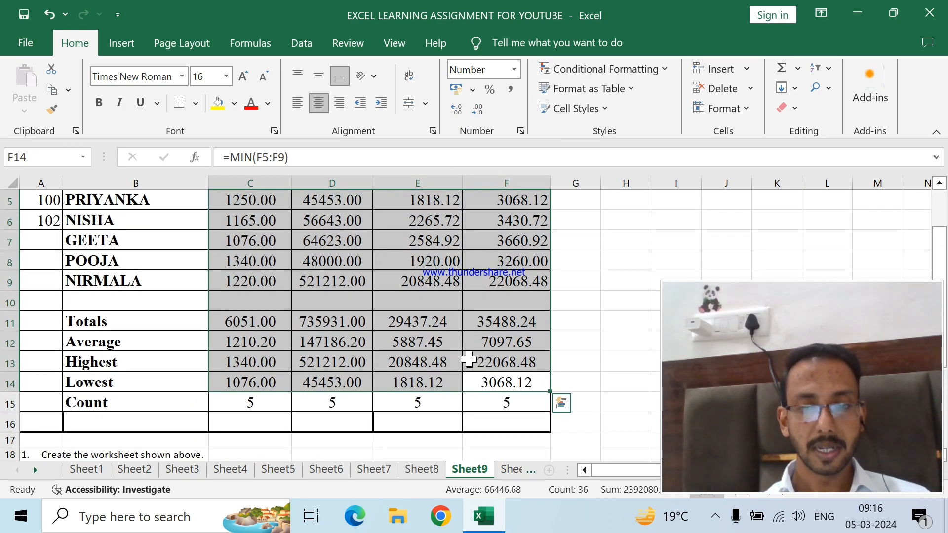
- Bold the summary figures in columns C to F and the Commission and Quarterly Salary values in E5:F9
left_click_drag(262, 322, 496, 388)
key("ctrl+b")
scroll(499, 365, "up", 2)
left_click_drag(445, 291, 498, 376)
left_click(499, 377, "ctrl")
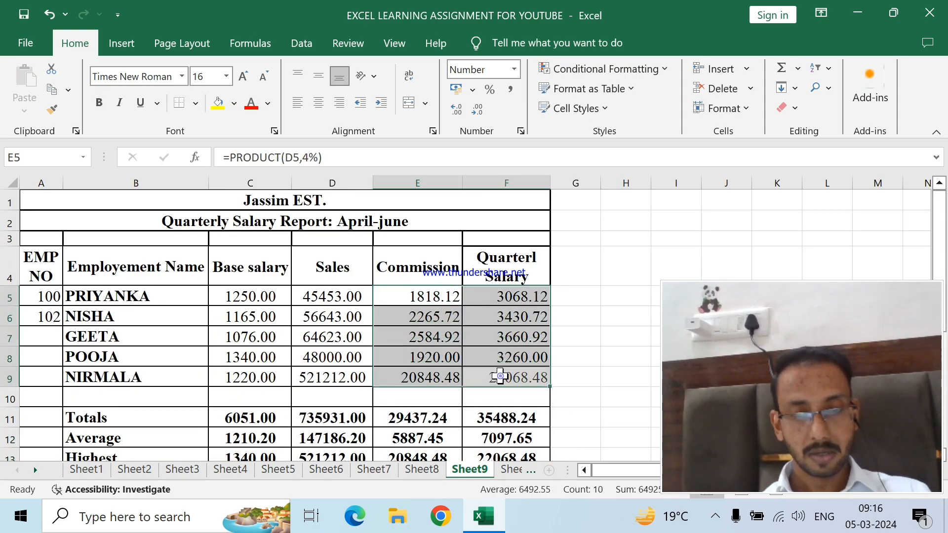
key("ctrl+b")
left_click(444, 316)
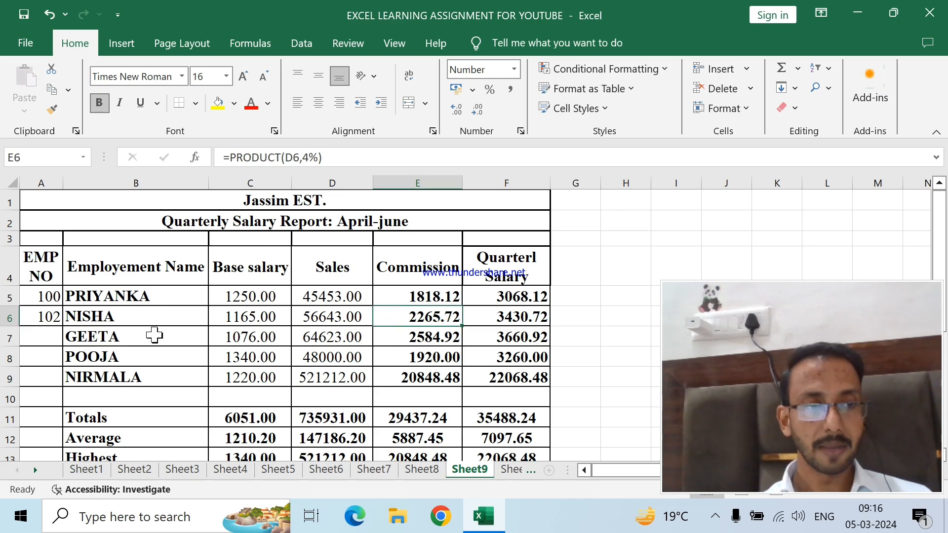
- Fill the employee number series from A5:A6 down to A9 and save the workbook
scroll(41, 291, "down", 1)
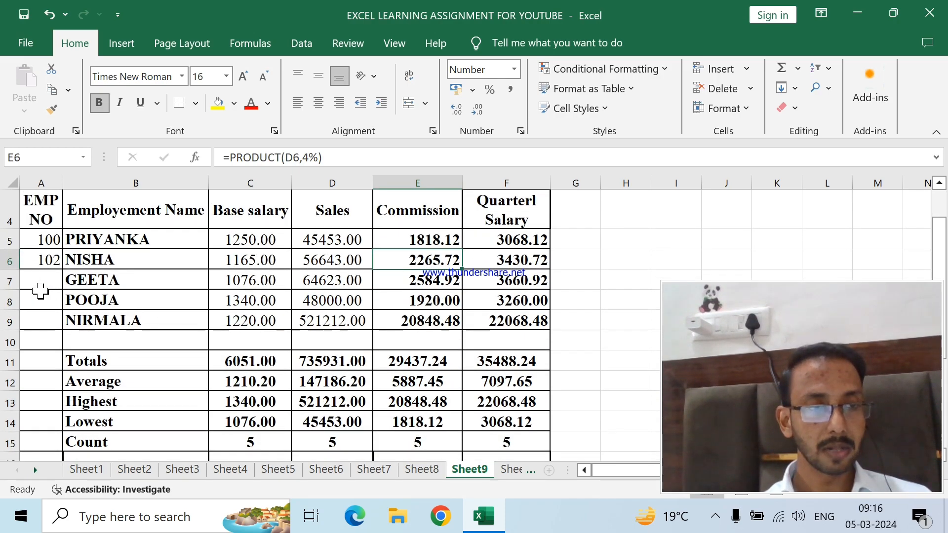
left_click(37, 325)
left_click_drag(51, 241, 51, 260)
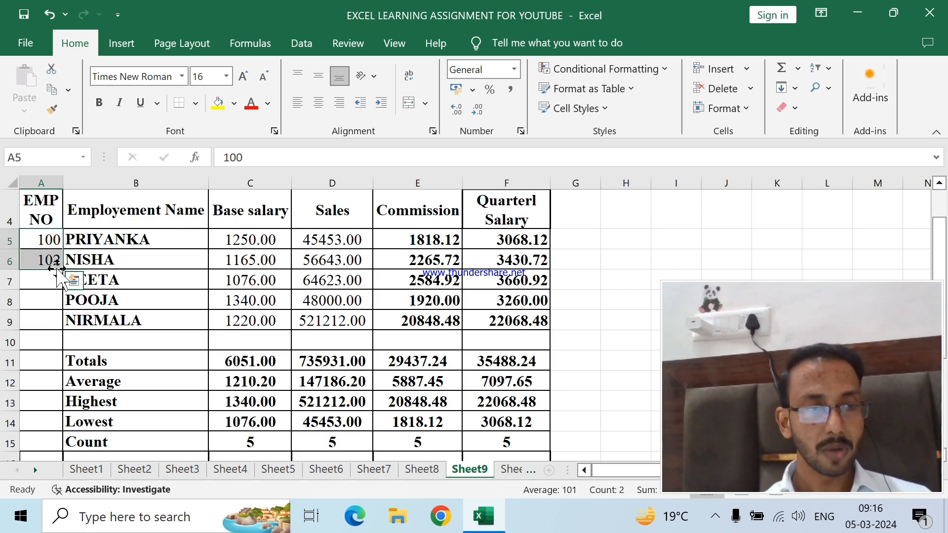
left_click_drag(62, 269, 60, 325)
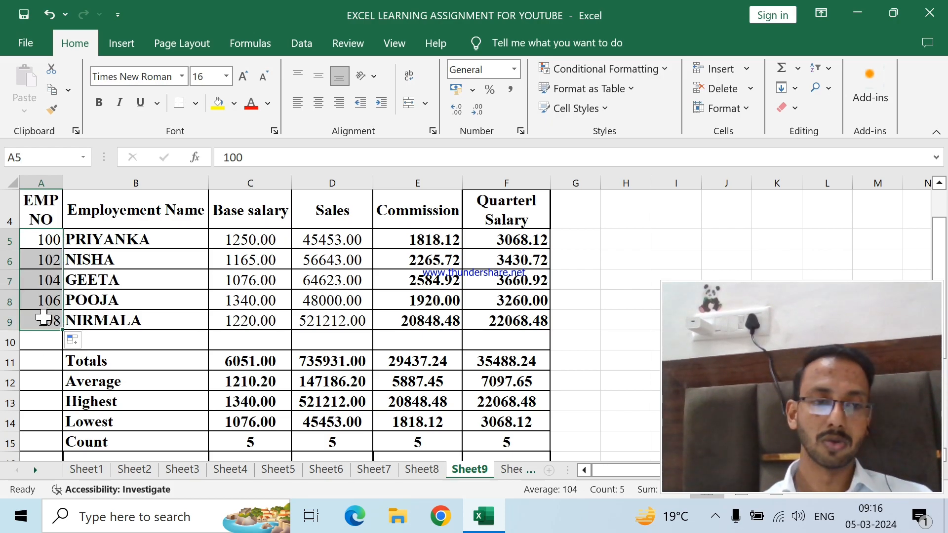
left_click(132, 317)
key("ctrl+s")
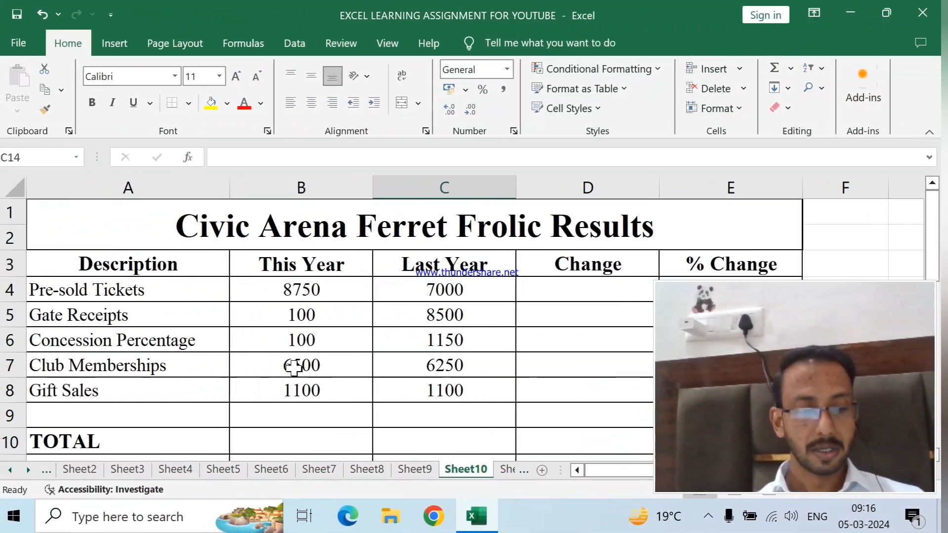
- Examine the Civic Arena Ferret Frolic Results table on Sheet10 and the exercise instructions below it
scroll(293, 367, "down", 2)
scroll(302, 366, "down", 2)
scroll(269, 356, "up", 2)
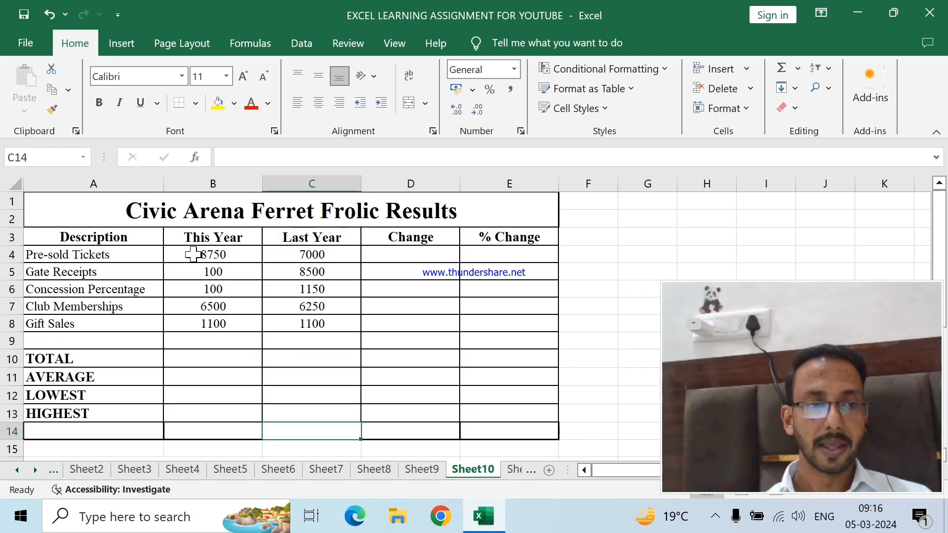
left_click_drag(102, 240, 102, 291)
left_click(207, 255)
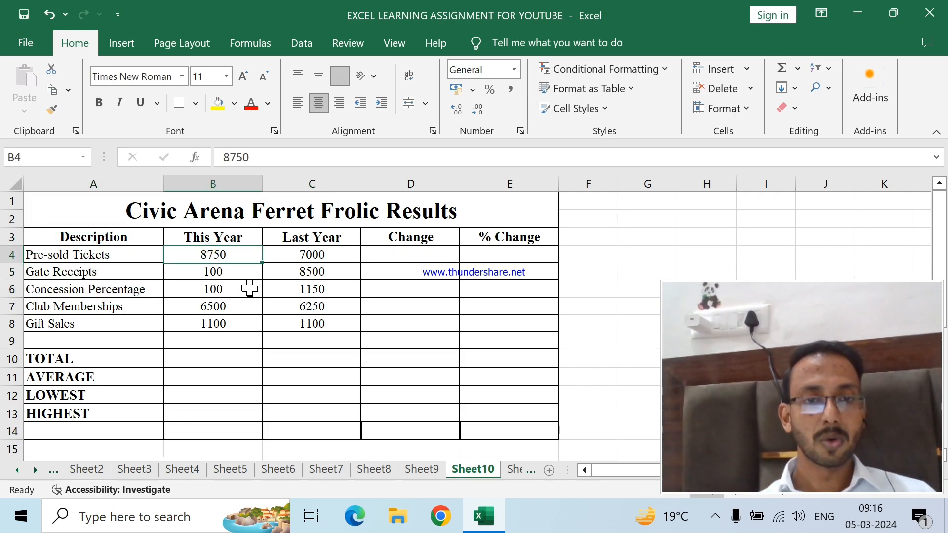
left_click(312, 255)
left_click(398, 256)
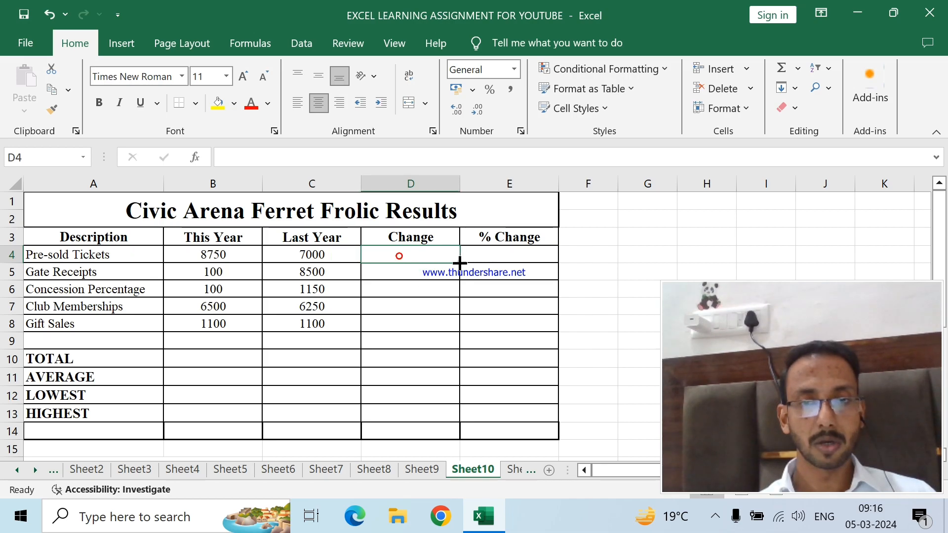
left_click(481, 250)
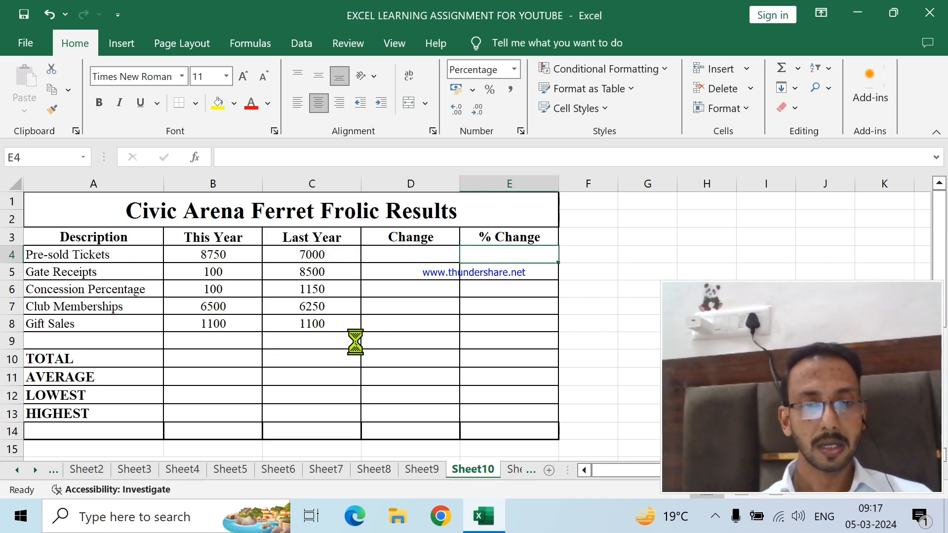
scroll(356, 340, "down", 1, "ctrl")
scroll(356, 339, "down", 2)
scroll(282, 374, "down", 1)
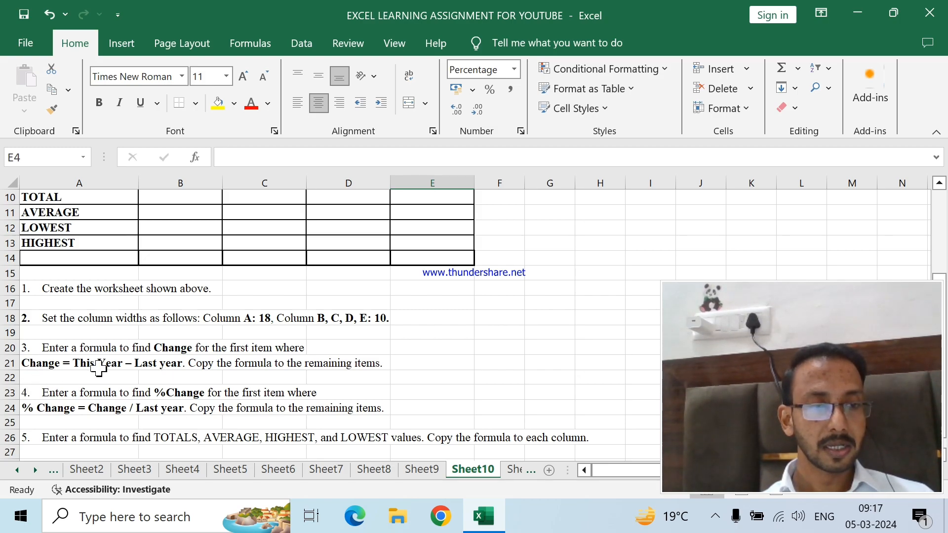
scroll(251, 368, "up", 3)
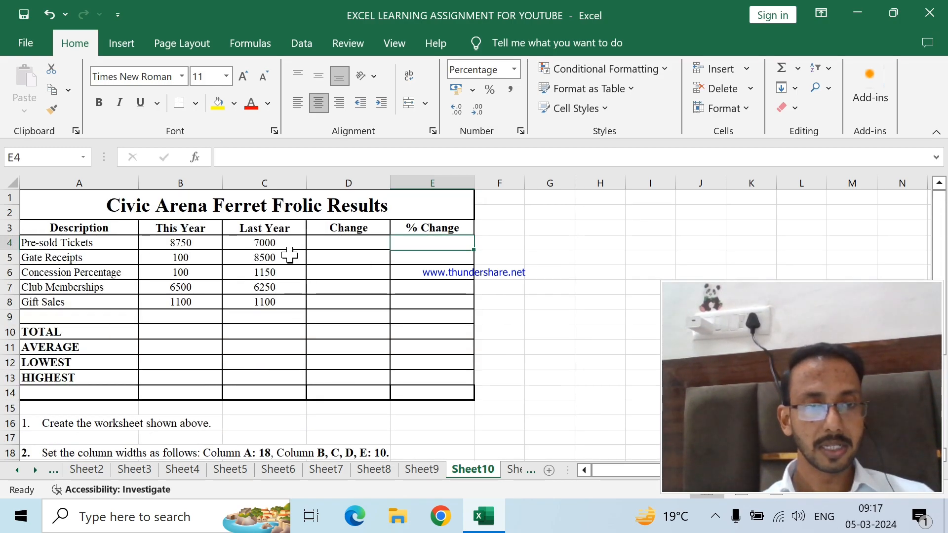
- Calculate the Change for Pre-sold Tickets in D4 with =B4-C4 and copy the formula down to D8
left_click(189, 243)
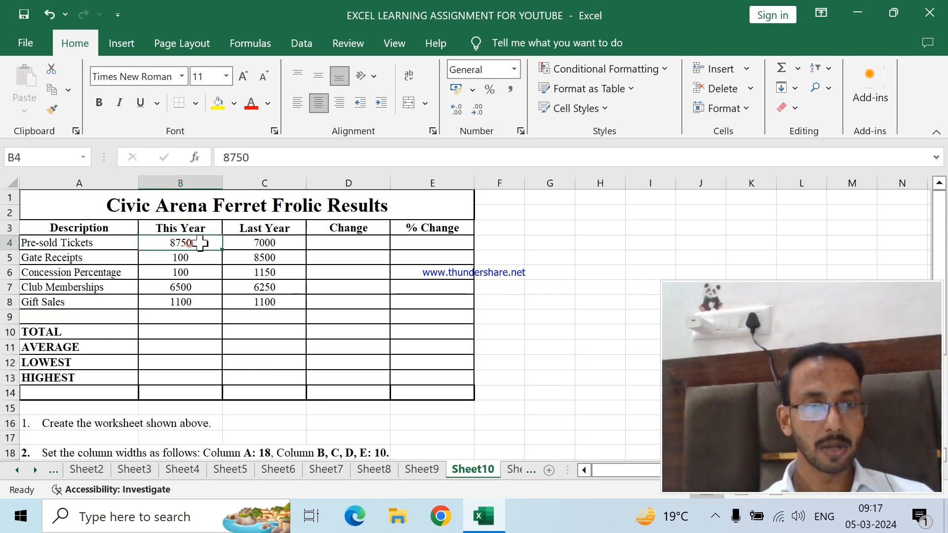
left_click(344, 241)
type("=")
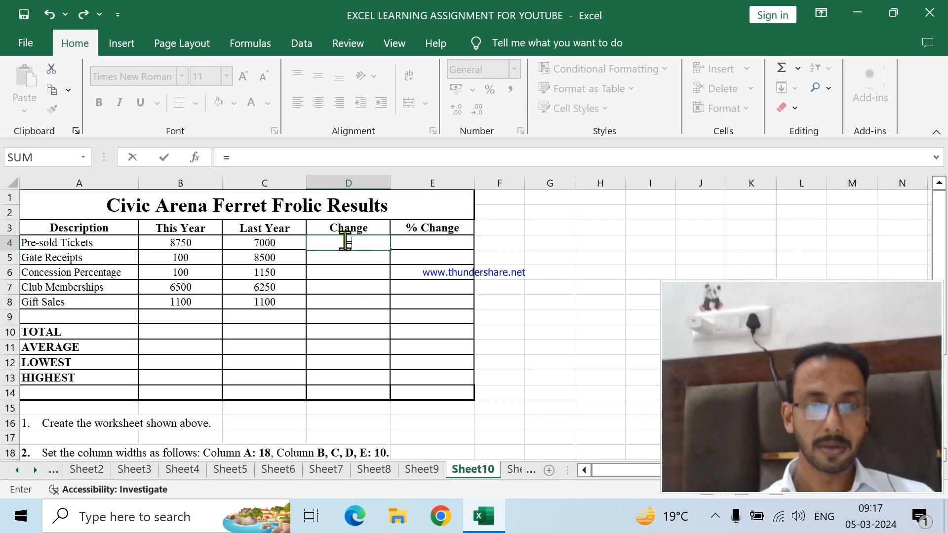
left_click(210, 246)
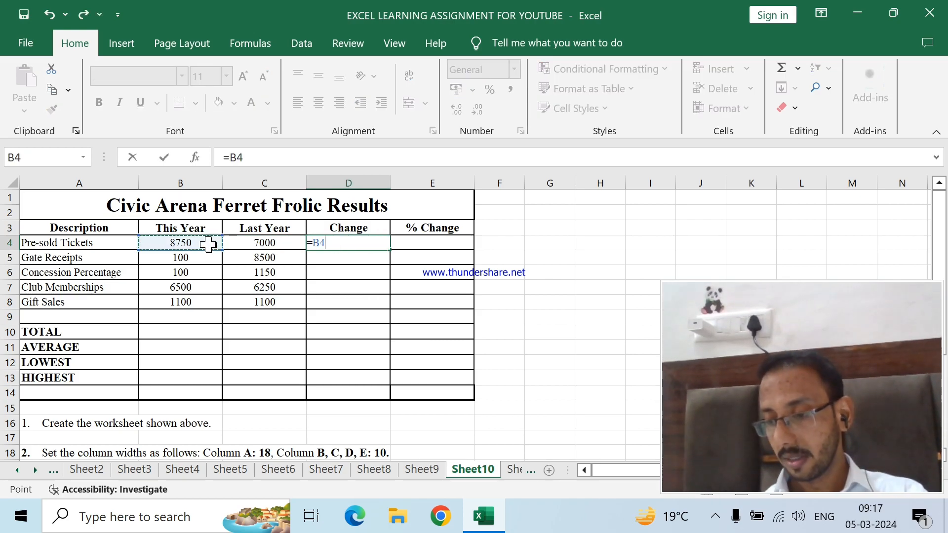
type("-")
left_click(274, 243)
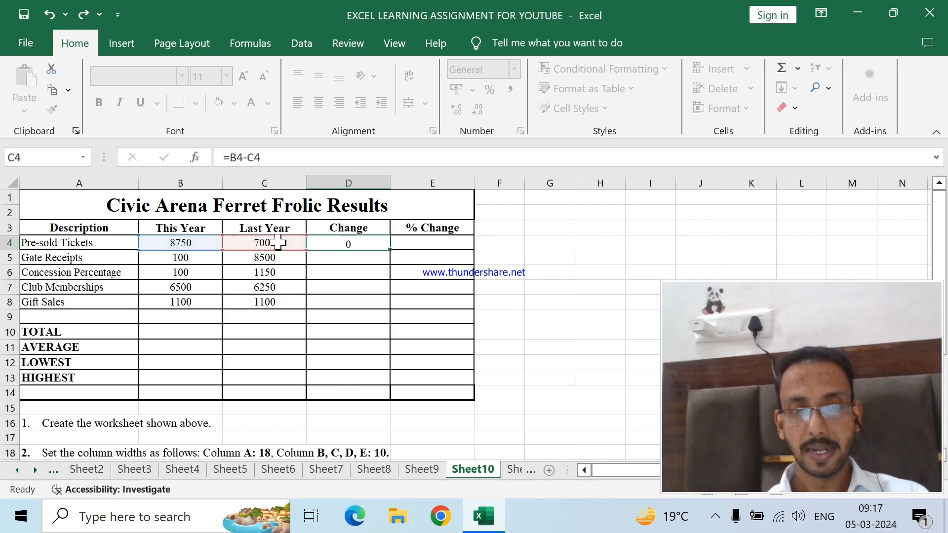
key("Return")
left_click(372, 246)
left_click_drag(391, 249, 388, 307)
- Check the Gate Receipts values behind the Change result and read the % Change instructions below the table
scroll(194, 359, "down", 1)
scroll(194, 359, "down", 1)
scroll(364, 343, "up", 2)
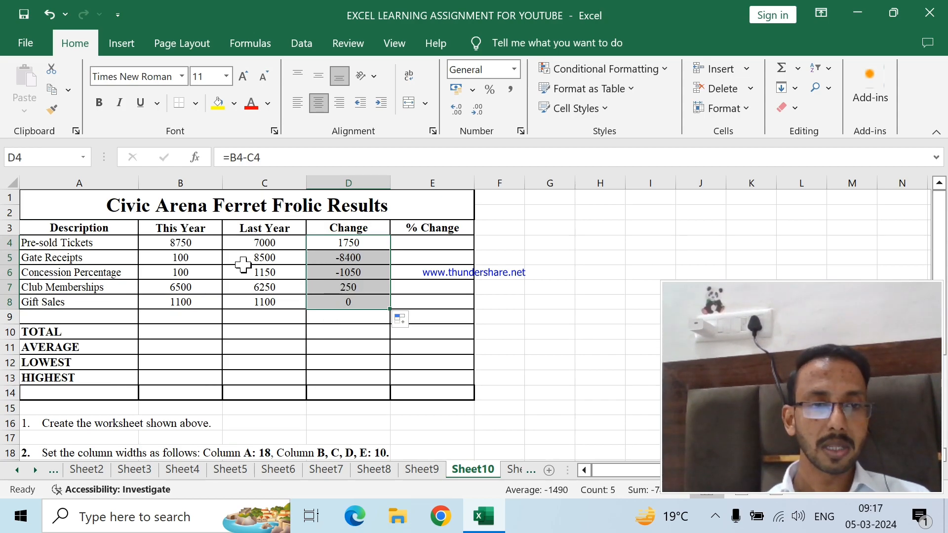
left_click(191, 252)
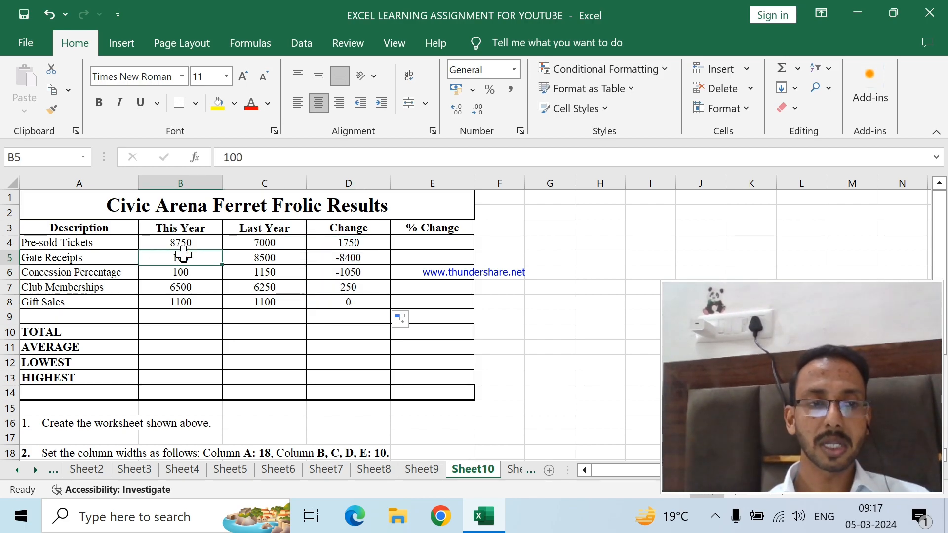
left_click(260, 258)
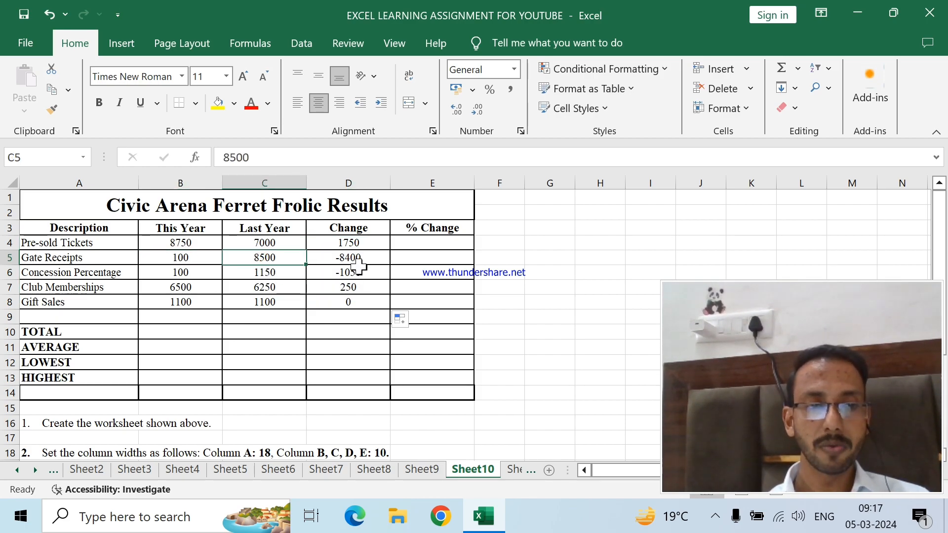
scroll(297, 346, "down", 3)
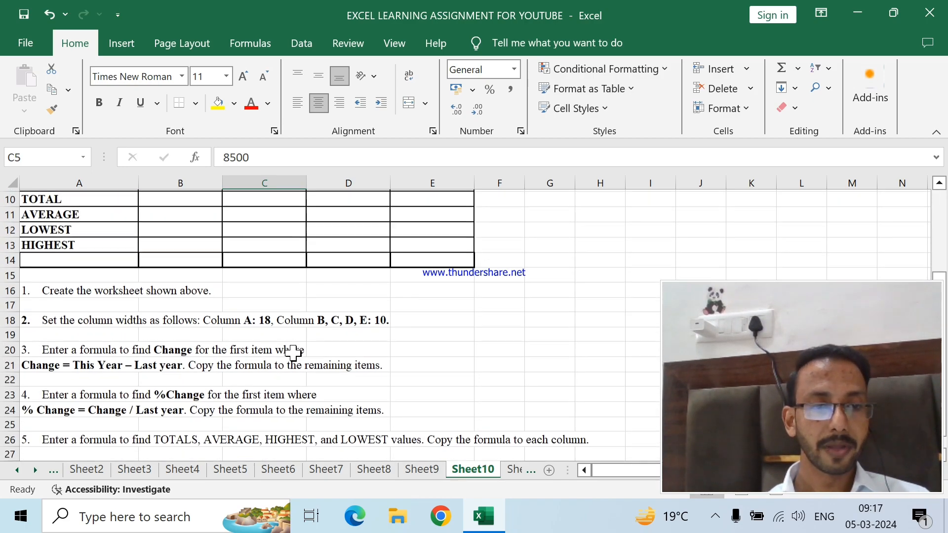
scroll(323, 288, "up", 2)
scroll(323, 288, "up", 1)
scroll(316, 307, "down", 4)
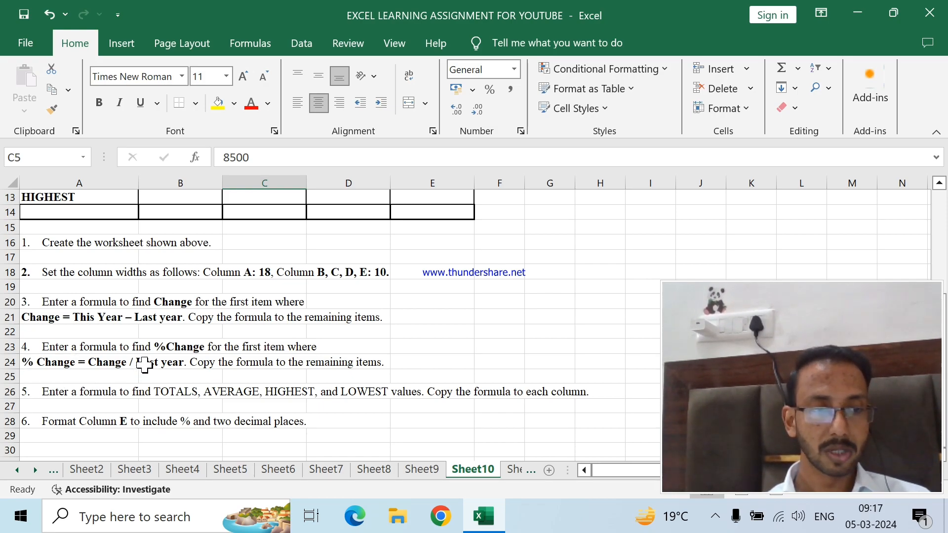
- Format the % Change cells E4:E8 as percentages
scroll(199, 372, "up", 4)
left_click_drag(405, 237, 402, 299)
key("ctrl+shift+5")
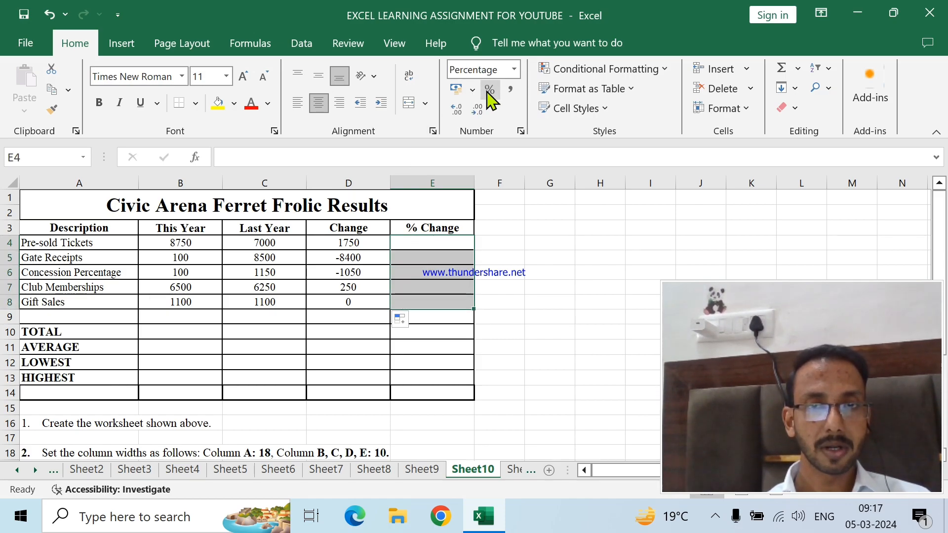
- Calculate the % Change for Pre-sold Tickets in E4 with =D4/C4
left_click(431, 240)
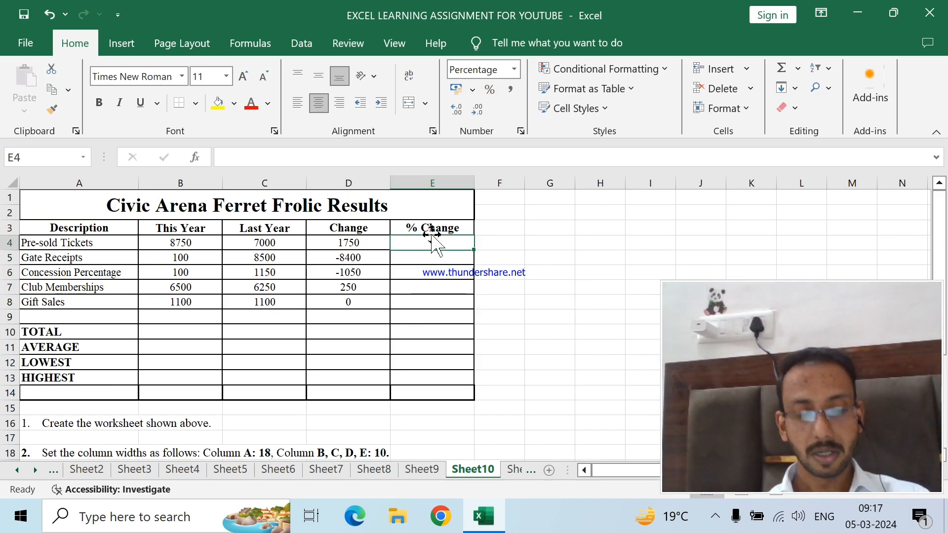
left_click(435, 227)
left_click(430, 242)
type("=")
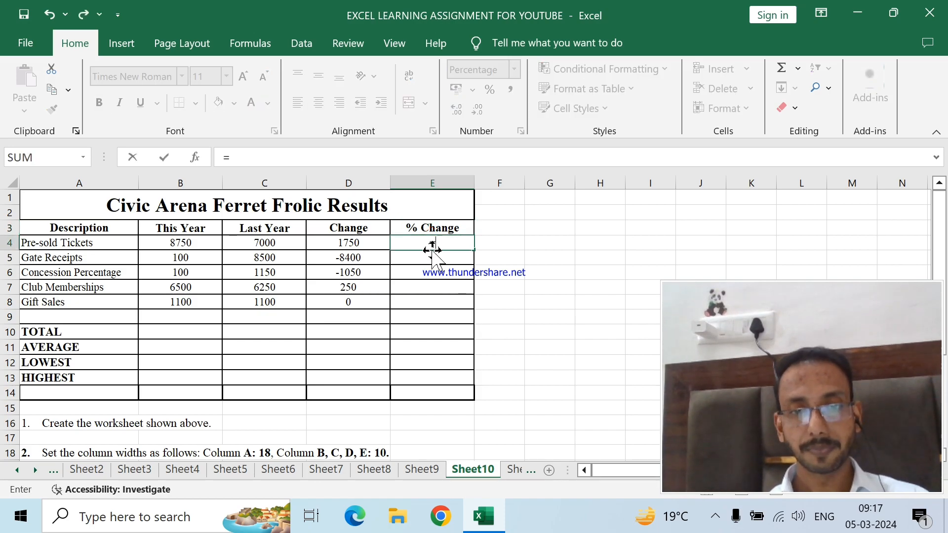
scroll(313, 296, "down", 2)
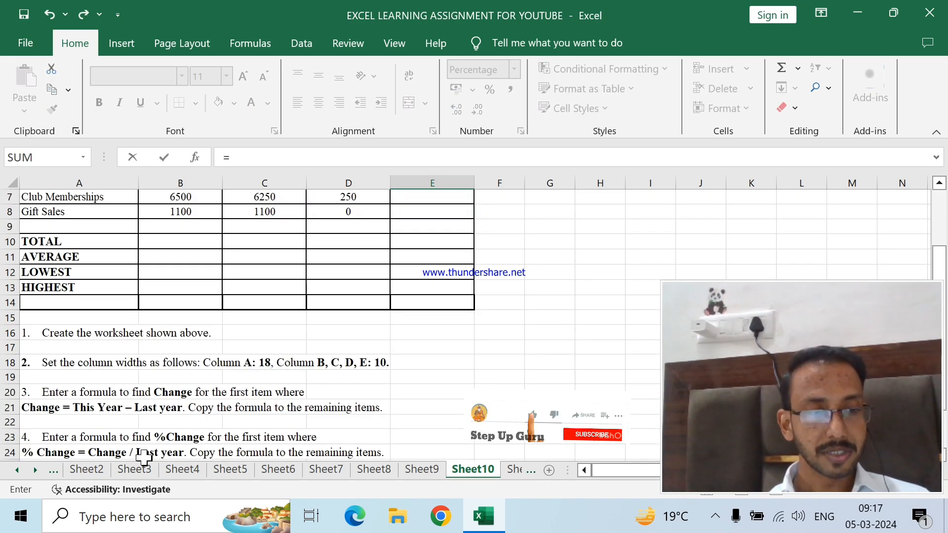
scroll(280, 334, "up", 2)
left_click(354, 244)
type("/")
left_click(259, 242)
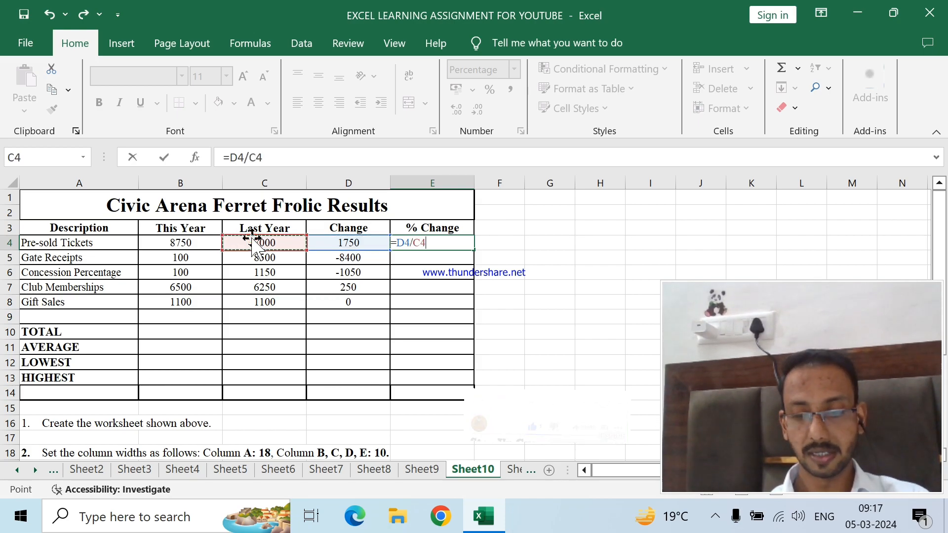
key("Return")
- Copy the % Change formula from E4 down to E8 and show the percentages with two decimal places
left_click(454, 244)
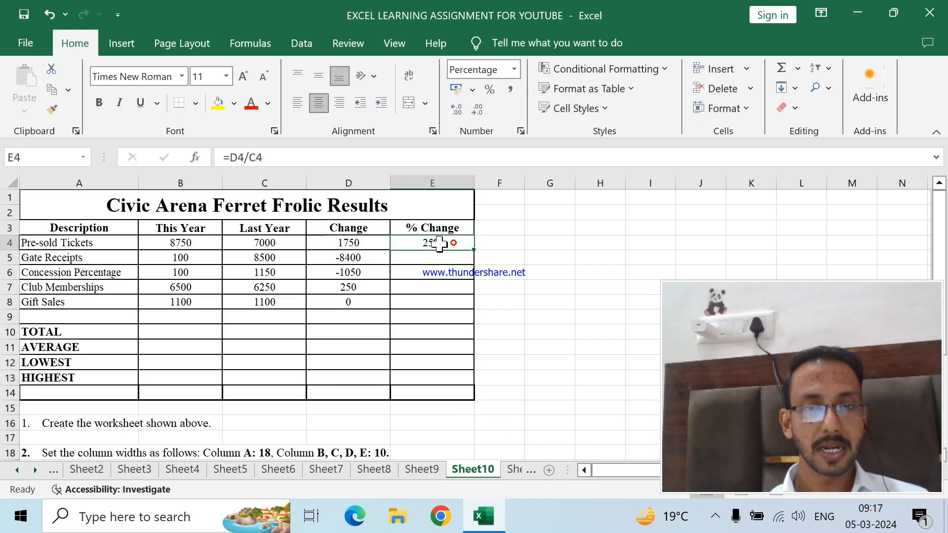
left_click_drag(474, 253, 463, 305)
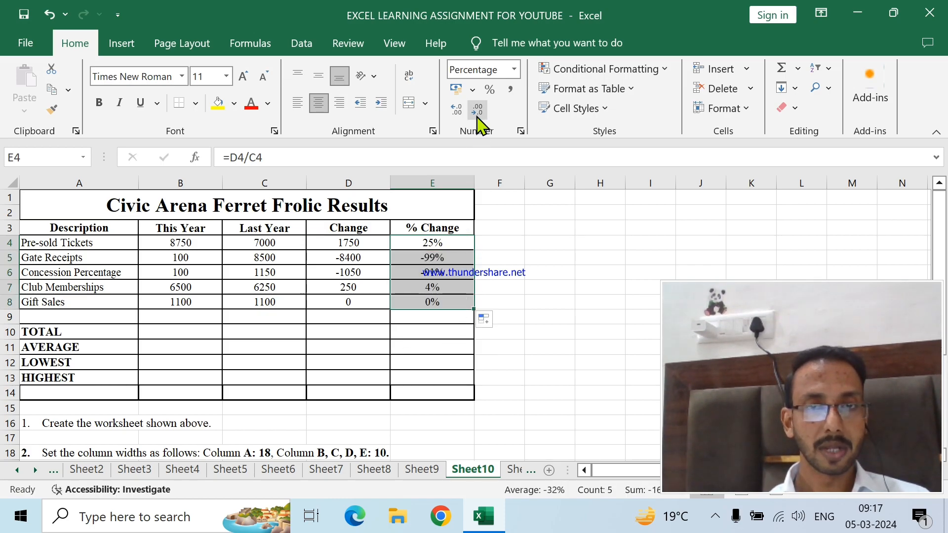
left_click(456, 109)
left_click(456, 109)
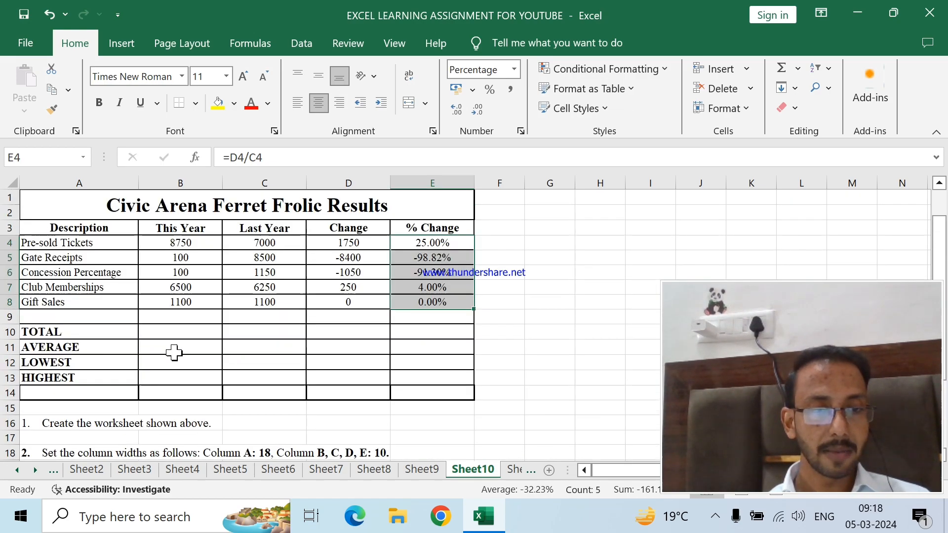
- Calculate the This Year total in B10 with =SUM(B4:B8) and copy the formula across to D10
left_click(174, 335)
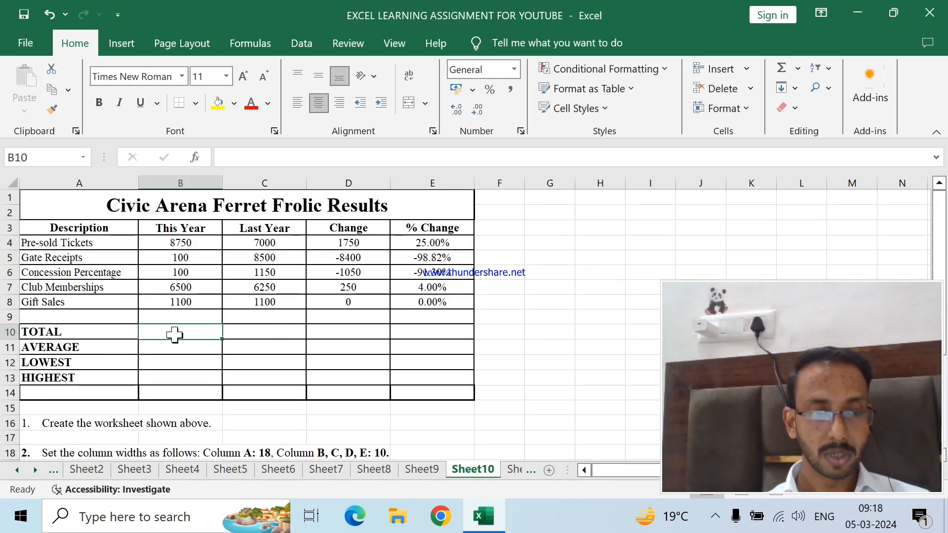
type("=sum")
key("Tab")
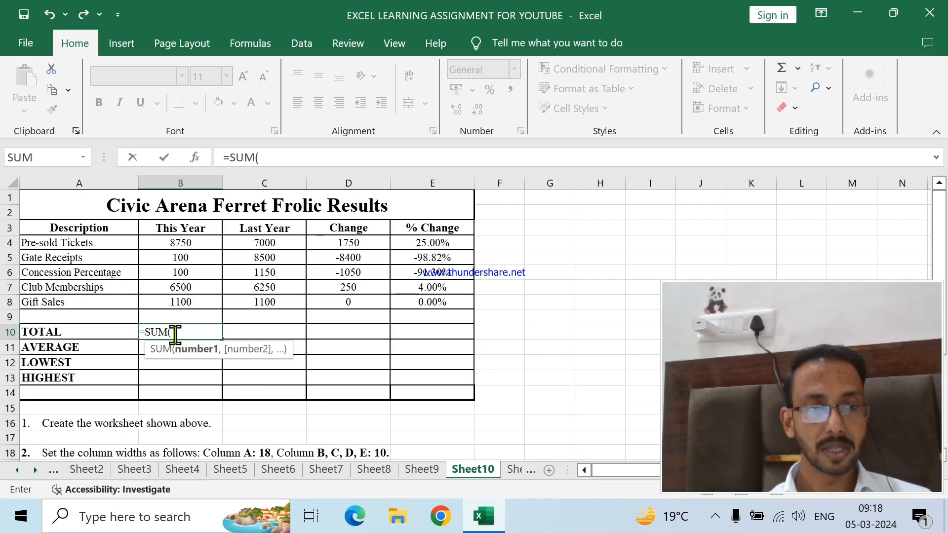
left_click_drag(165, 241, 168, 302)
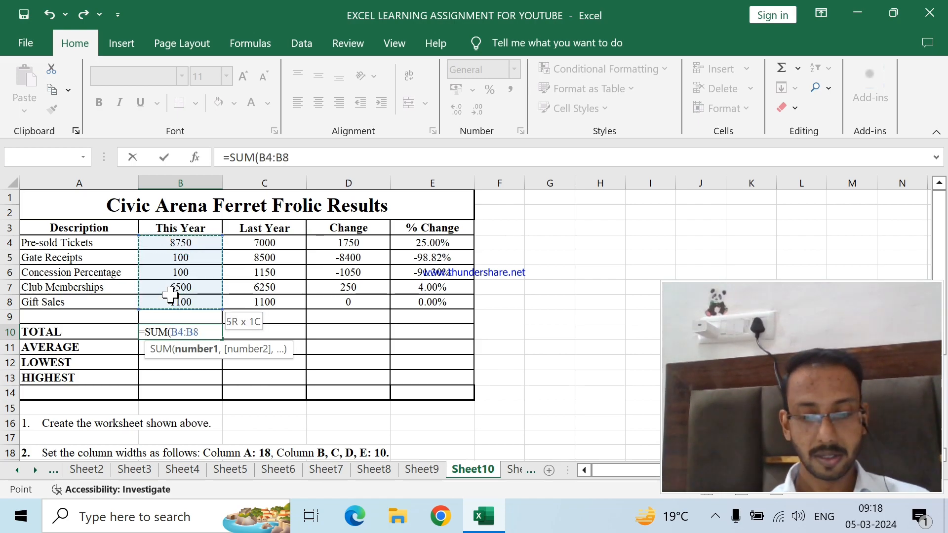
key("Return")
left_click(218, 332)
left_click_drag(222, 340, 291, 340)
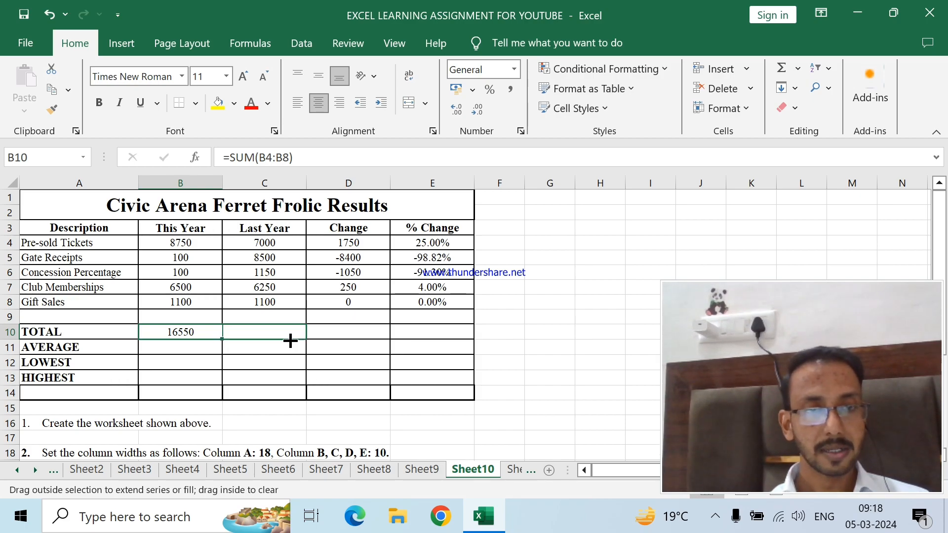
left_click_drag(344, 339, 346, 339)
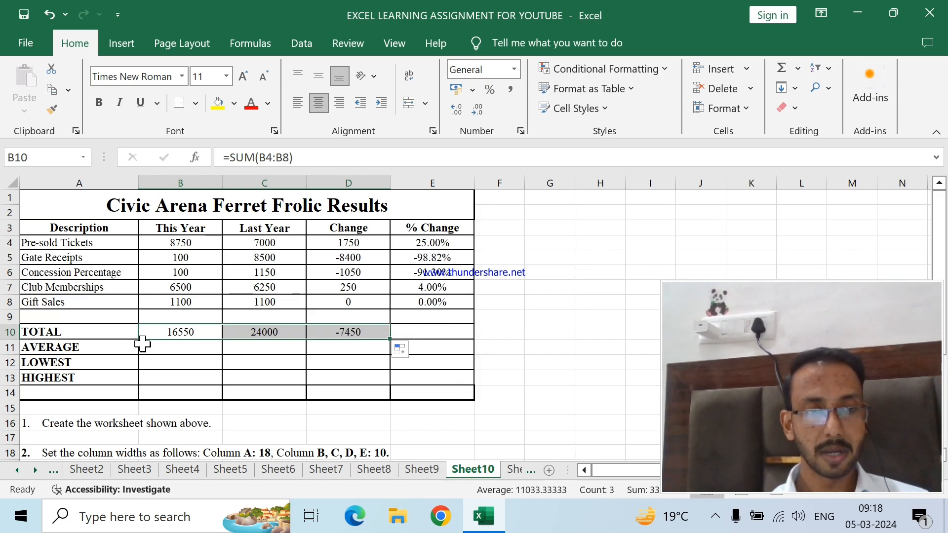
- Calculate the This Year average in B11 with =AVERAGE(B4:B8) and copy the formula across to D11
left_click(164, 351)
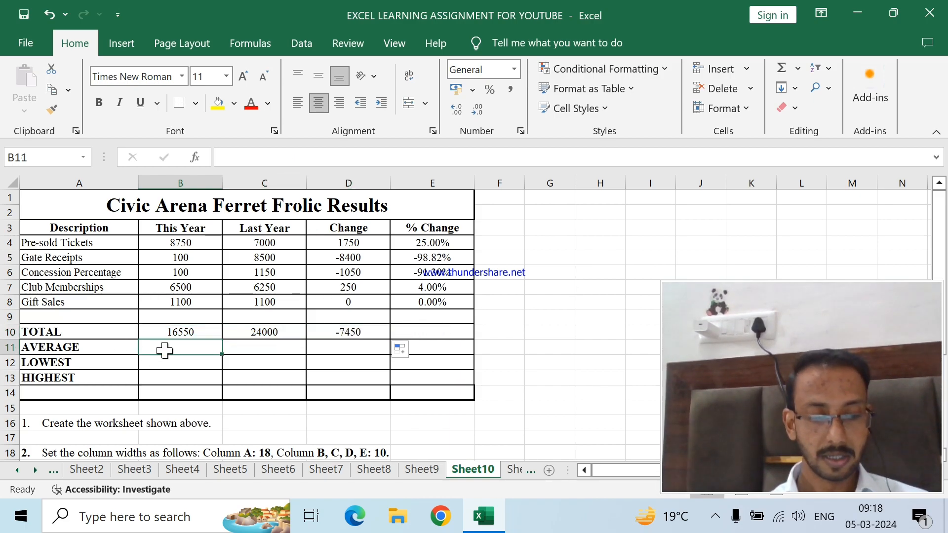
type("=aver")
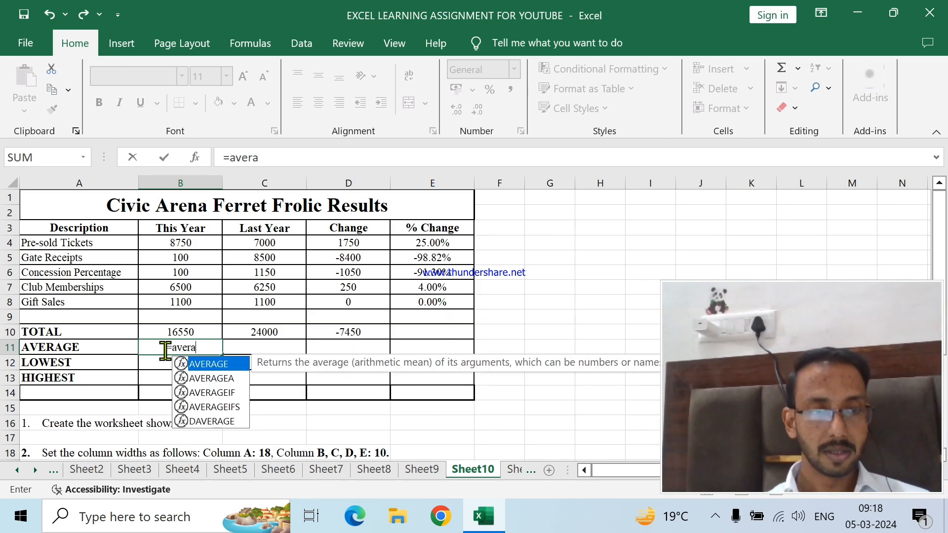
type("a")
key("Tab")
left_click_drag(170, 247, 169, 294)
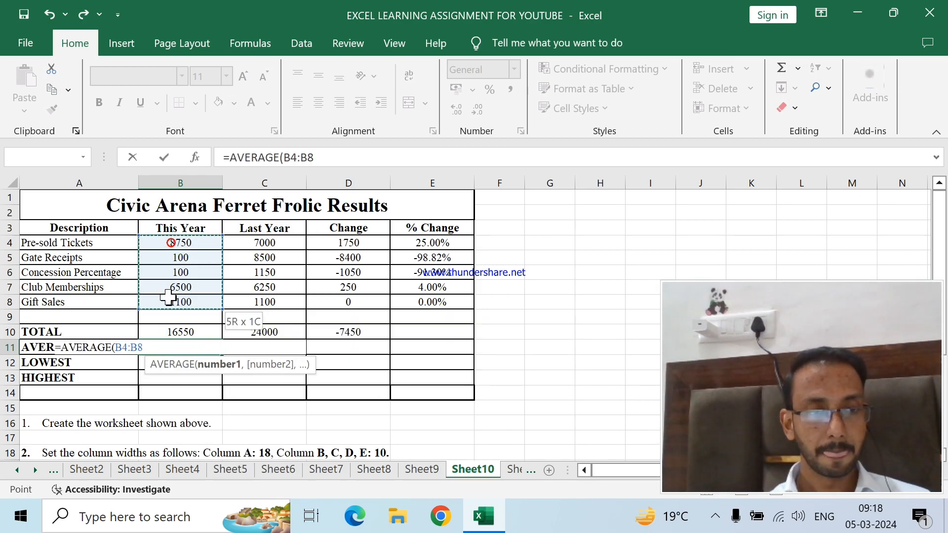
key("Return")
left_click(196, 349)
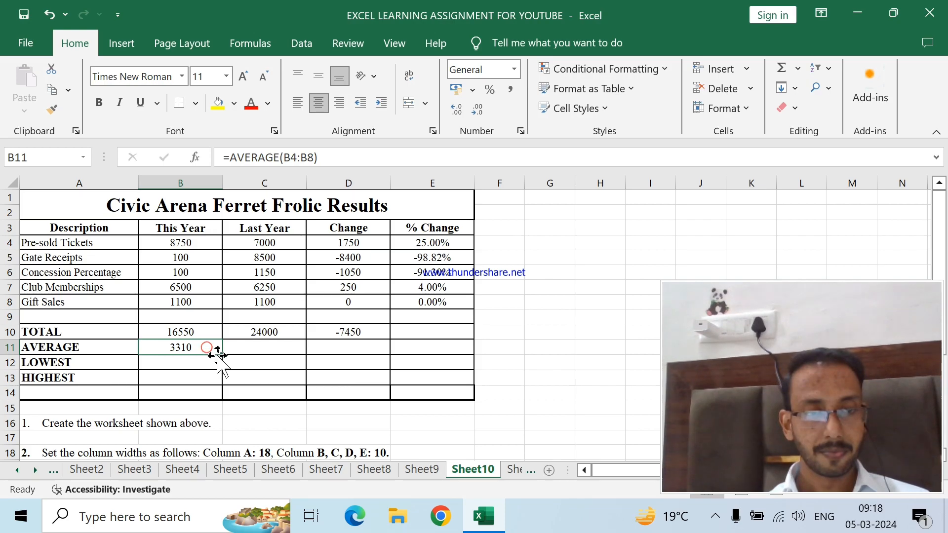
left_click_drag(221, 355, 359, 355)
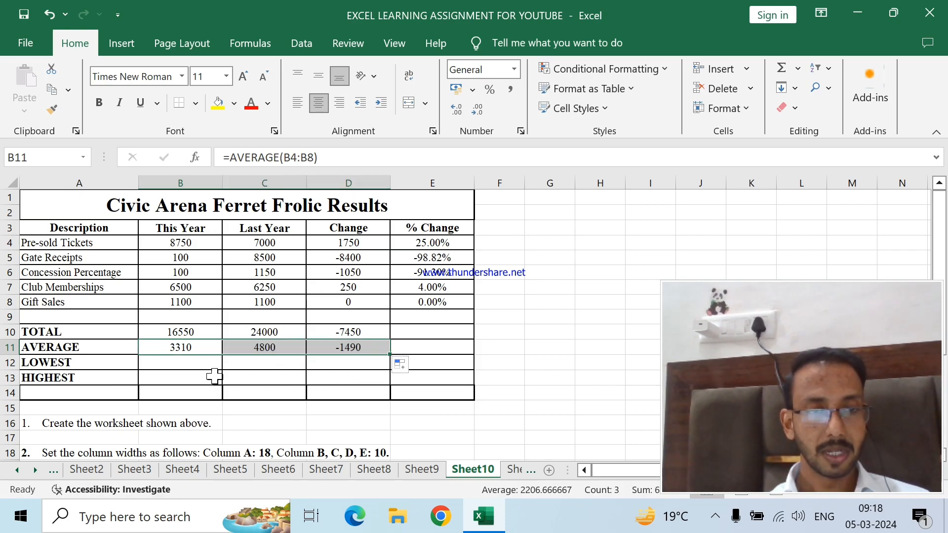
- Find the lowest This Year value in B12 with =MIN(B4:B8) and copy the formula across to E12
left_click(203, 363)
type("=MIN(")
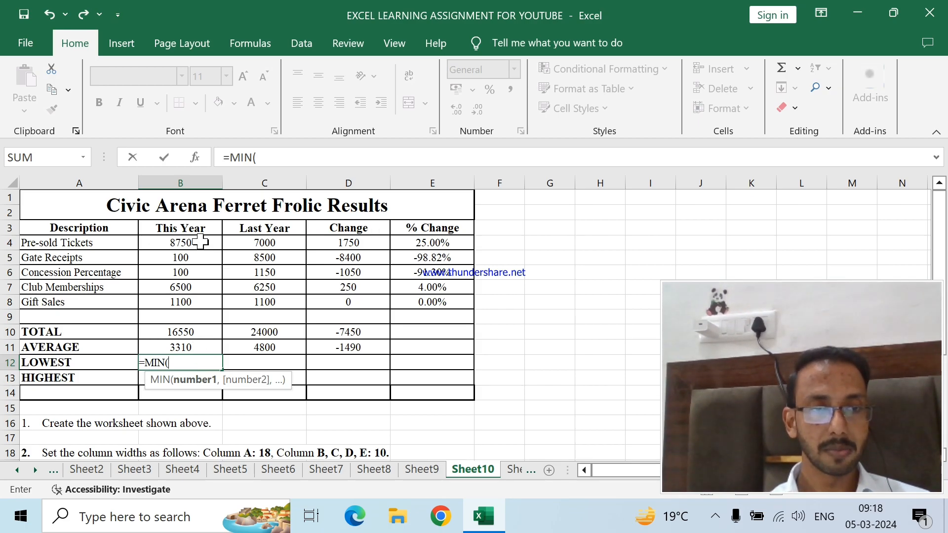
left_click_drag(200, 242, 185, 302)
key("Return")
left_click(216, 365)
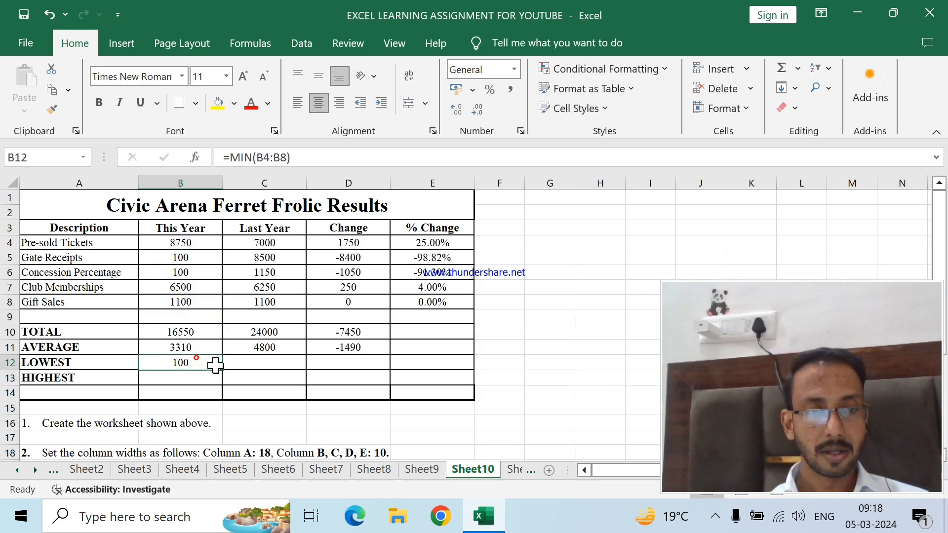
left_click_drag(222, 369, 435, 378)
- Format the lowest % Change value in E12 as a percentage with two decimal places
left_click(378, 365)
left_click(437, 364)
double_click(437, 364)
key("Return")
left_click(477, 108)
left_click(477, 108)
left_click(457, 108)
left_click(458, 108)
- Find the highest This Year value in B13 with =MAX(B4:B8) and copy the formula across to E13
left_click(189, 379)
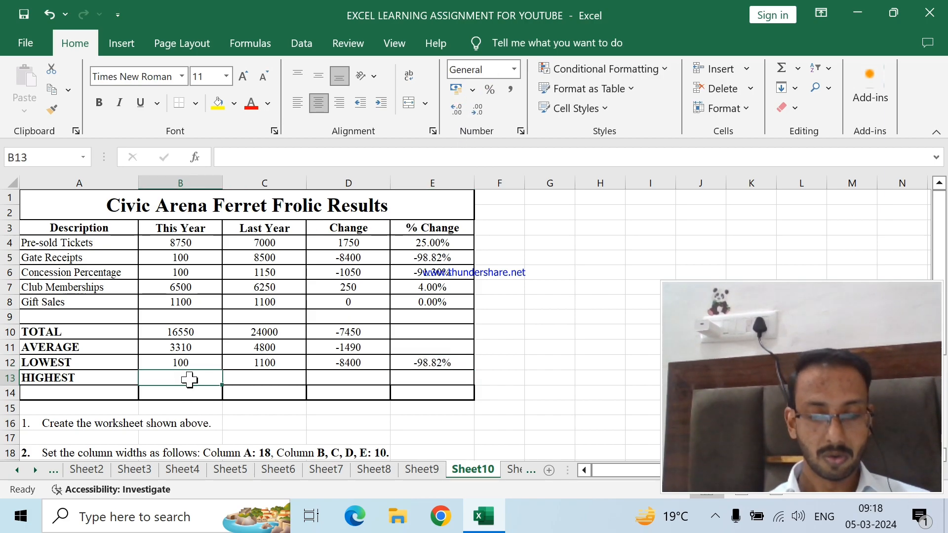
type("=mi")
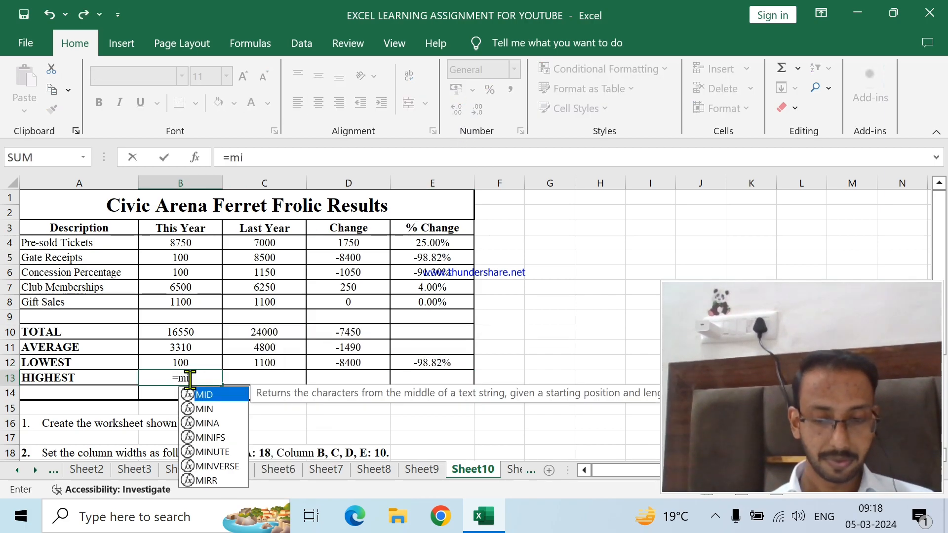
key("BackSpace")
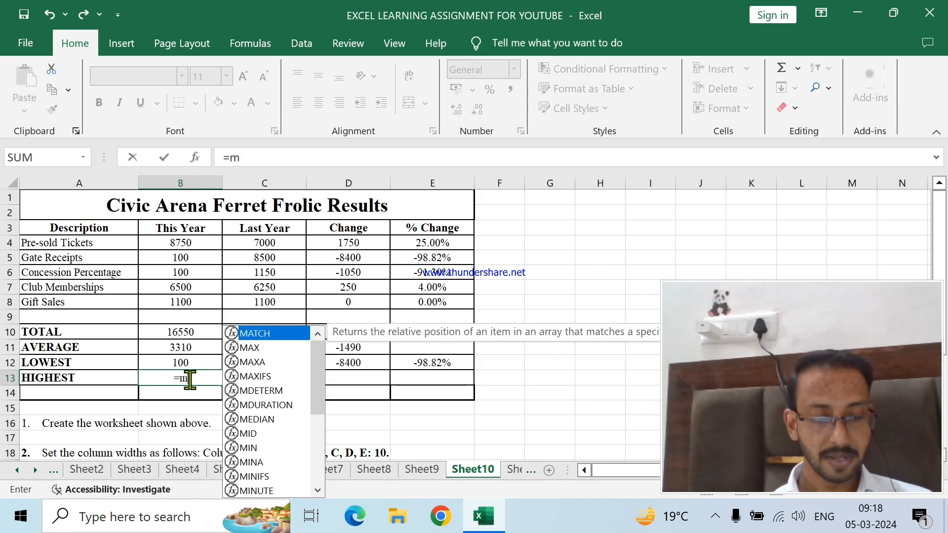
type("ax")
key("Tab")
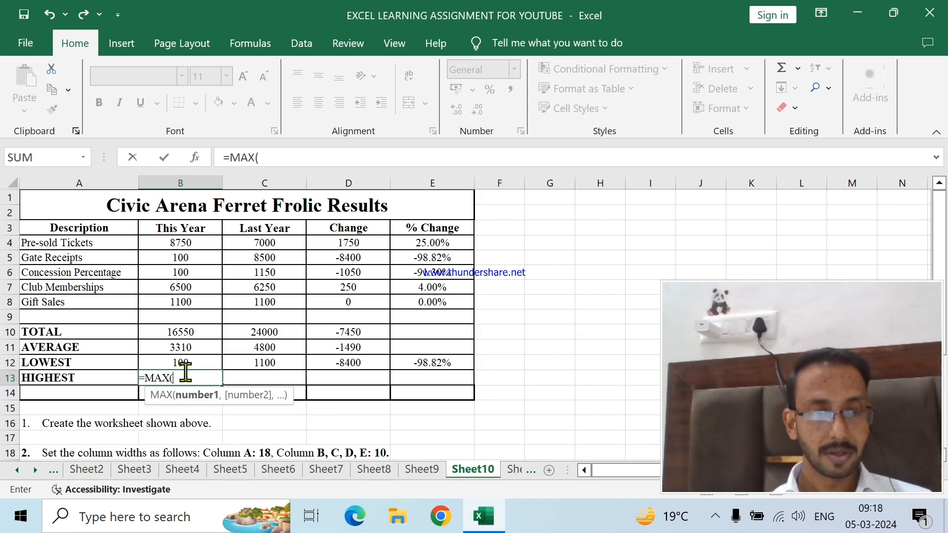
left_click_drag(187, 241, 187, 301)
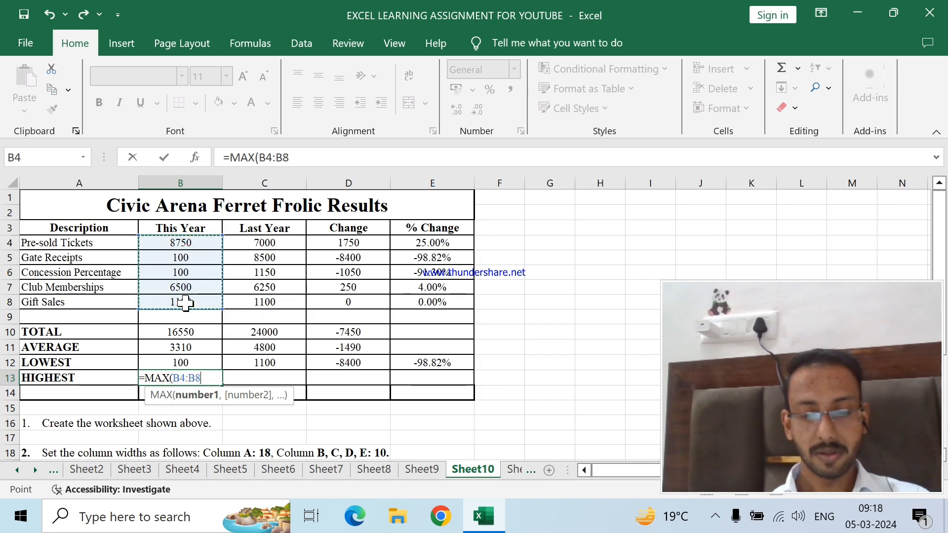
key("Return")
left_click(208, 377)
left_click_drag(223, 382, 450, 374)
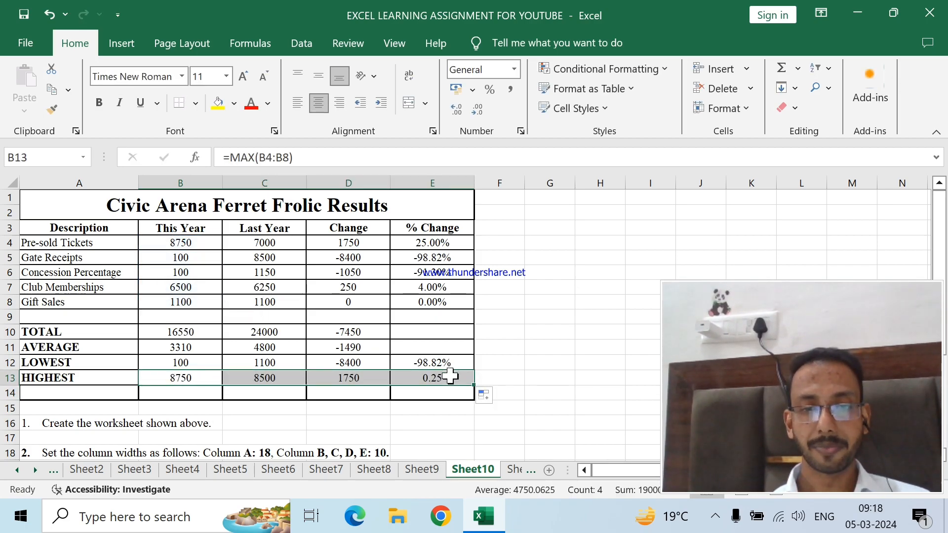
- Format the highest % Change value in E13 as a percentage with two decimal places
left_click(447, 379)
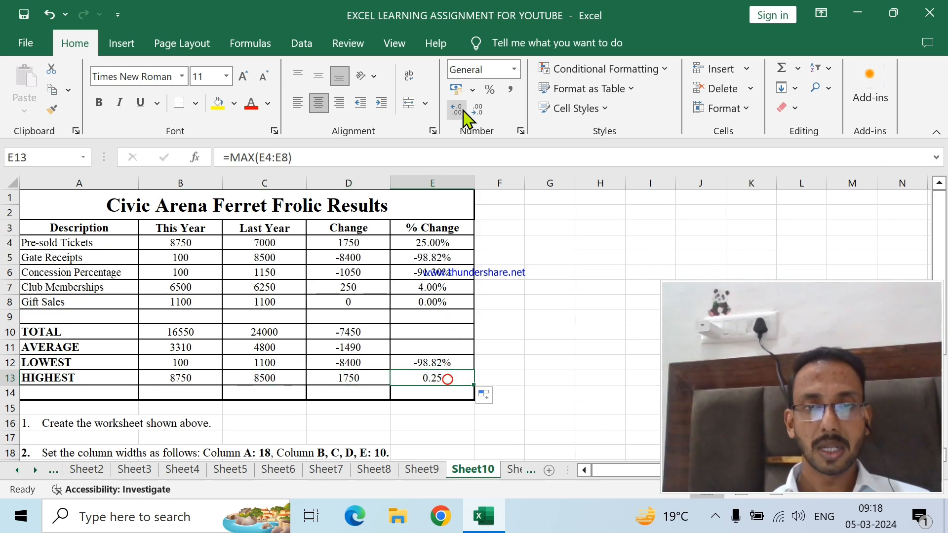
left_click(490, 92)
double_click(459, 108)
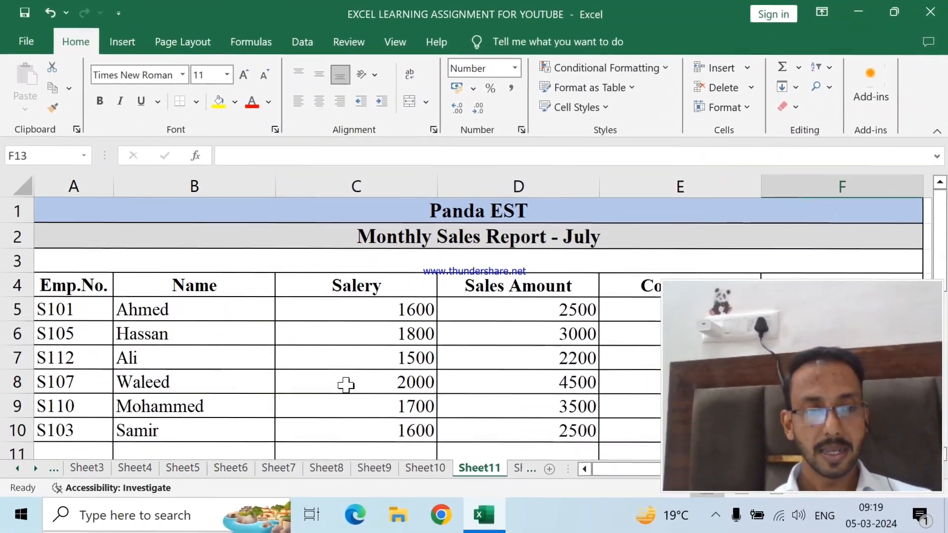
- Review Sheet11's monthly sales report and read the commission, total salary and summary formula instructions below the table
scroll(345, 386, "down", 2)
scroll(346, 386, "down", 2)
scroll(345, 387, "down", 3)
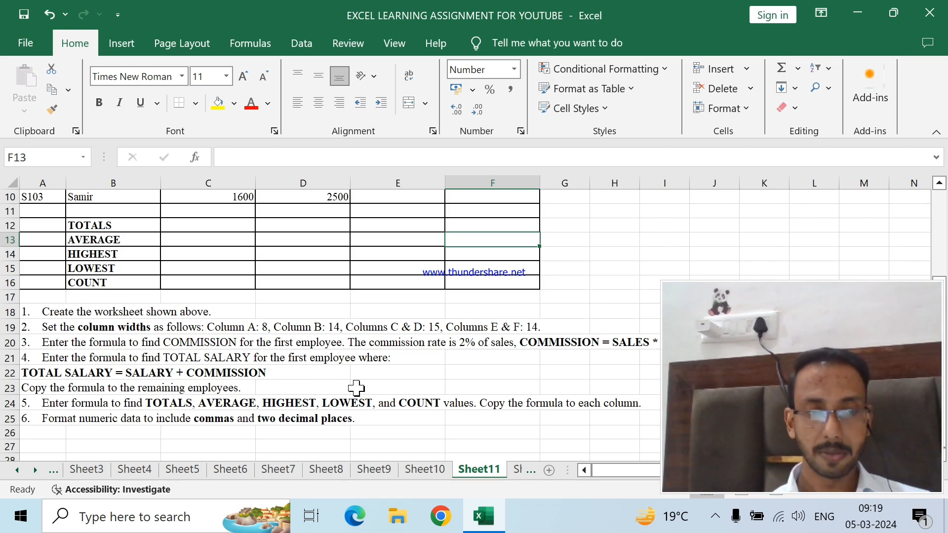
scroll(356, 389, "up", 3)
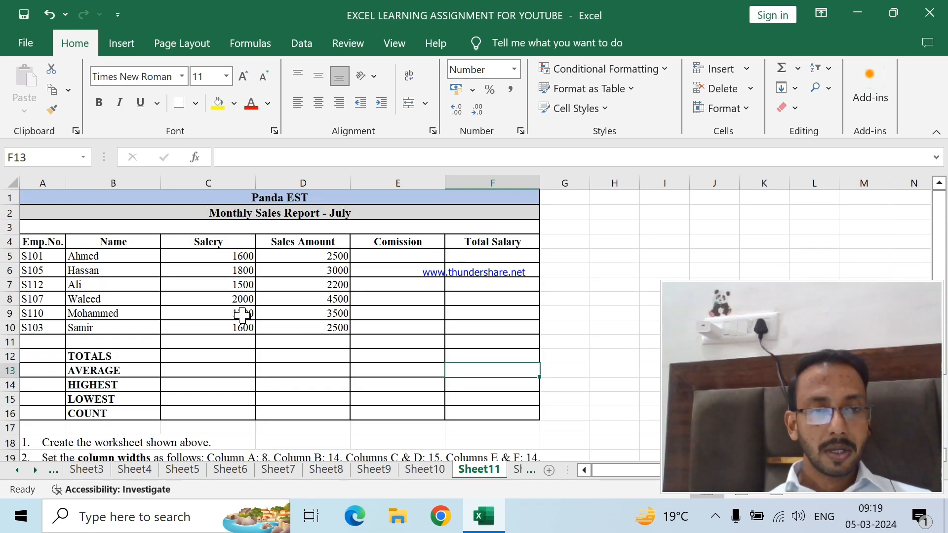
scroll(237, 326, "down", 2)
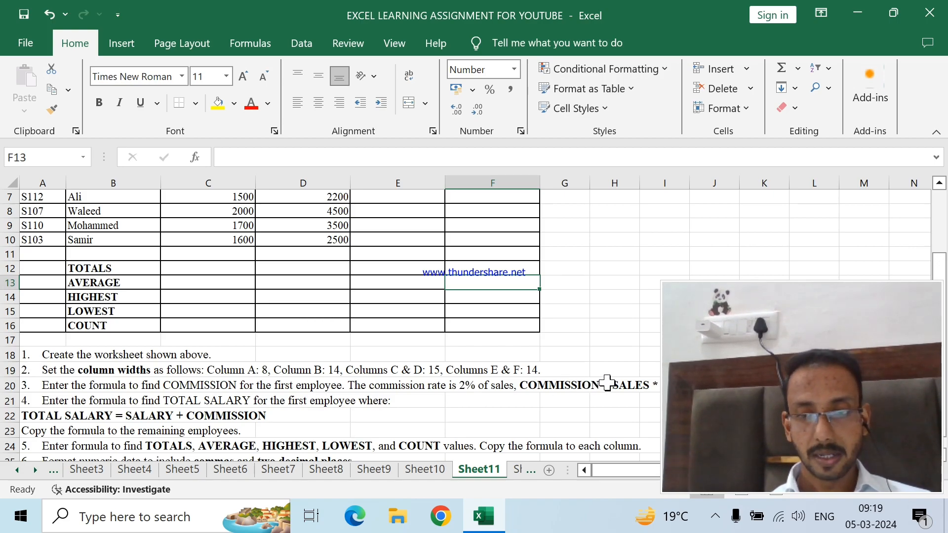
scroll(593, 385, "up", 2)
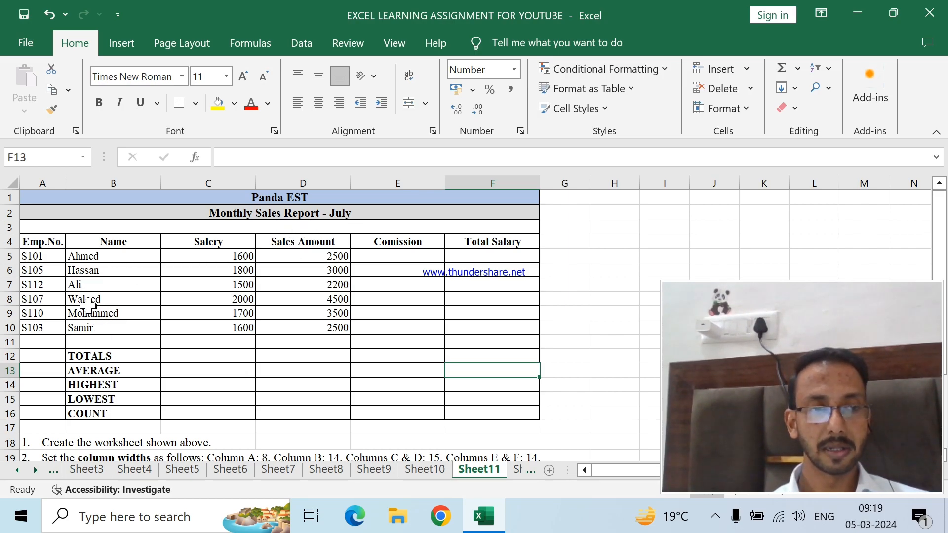
left_click_drag(308, 254, 311, 327)
- Calculate the first employee's commission in E5 with =PRODUCT(D5,2%) and copy the formula down to E10
left_click(398, 256)
scroll(464, 369, "down", 2)
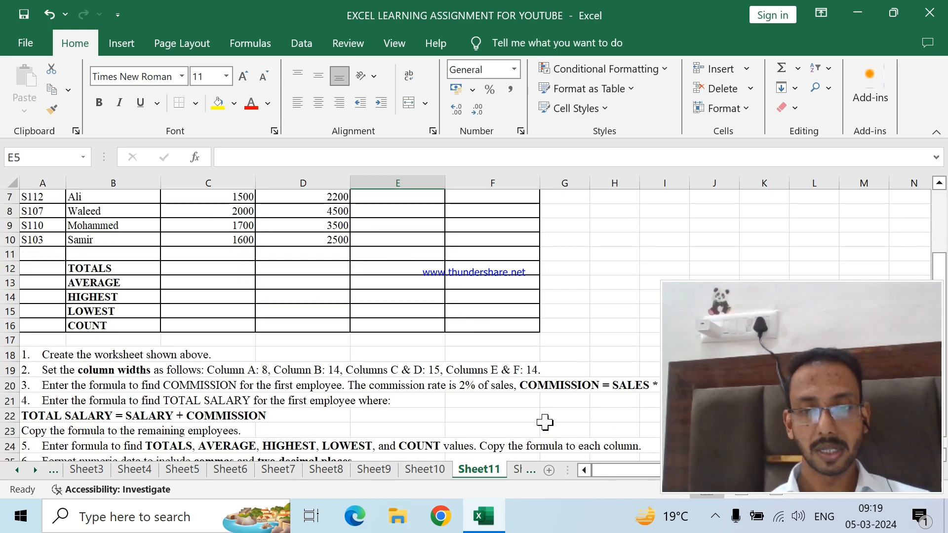
scroll(387, 275, "up", 2)
type("=")
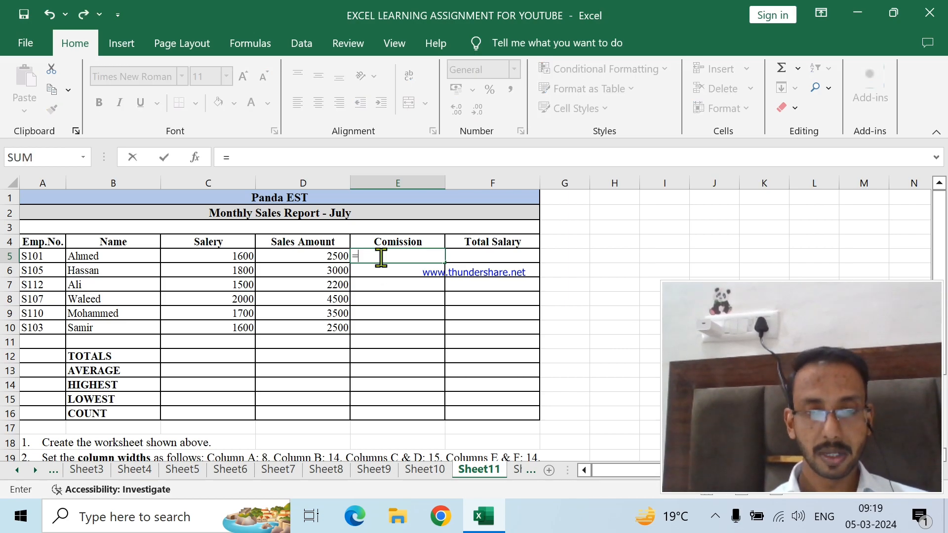
type("produ")
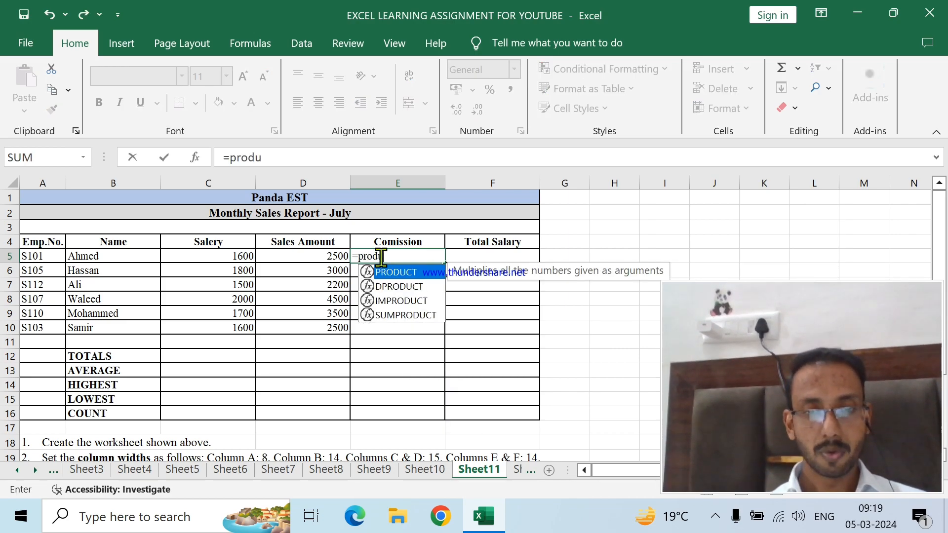
key("Tab")
left_click(330, 255)
type("*")
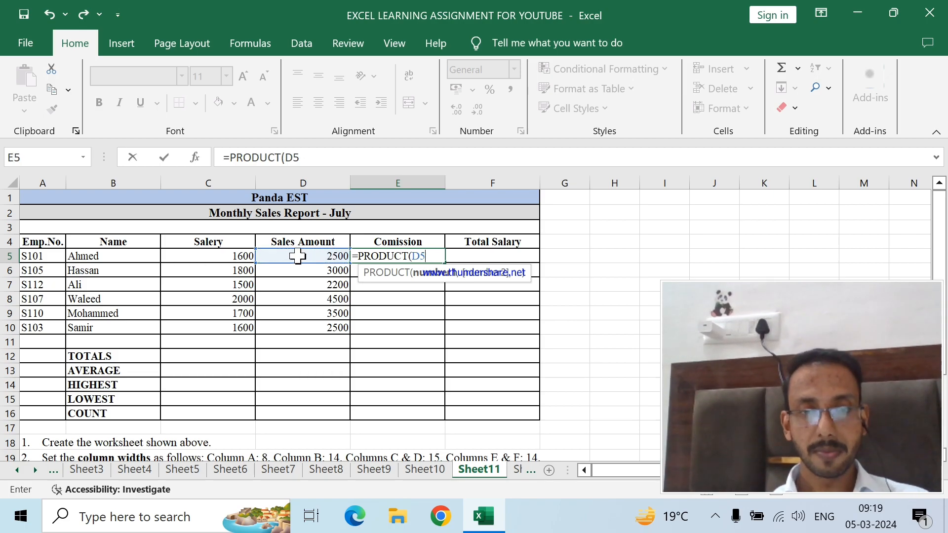
type(",")
scroll(429, 343, "down", 1)
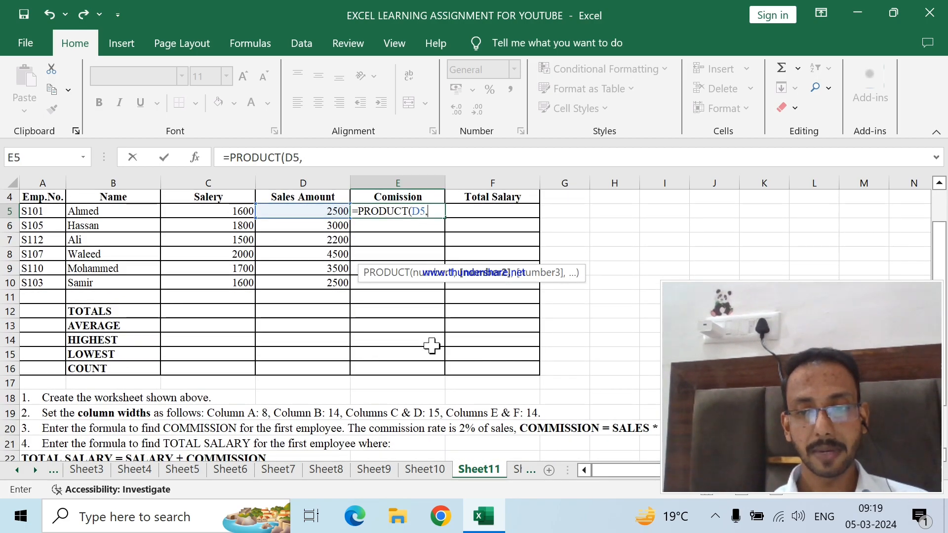
scroll(643, 429, "up", 1)
type("2")
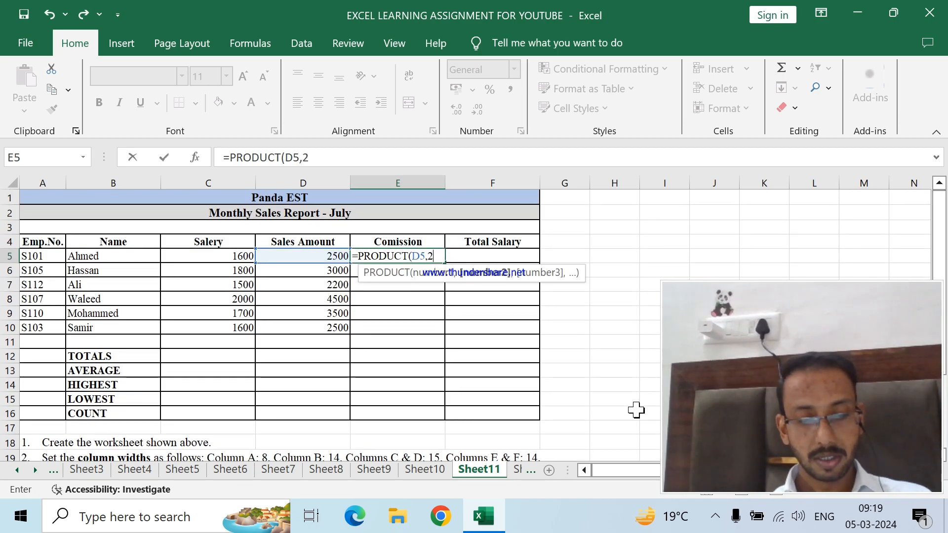
type("%")
key("Return")
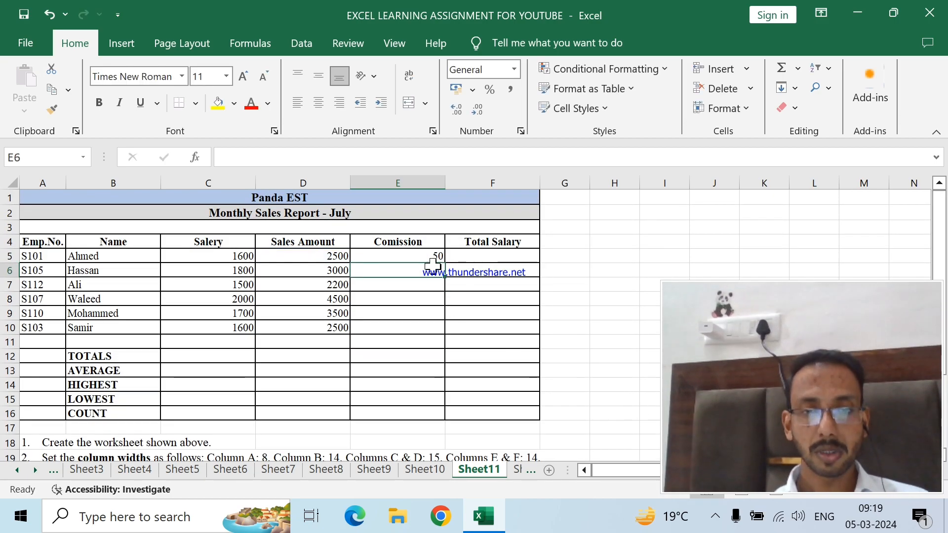
left_click(434, 256)
left_click_drag(444, 263, 486, 327)
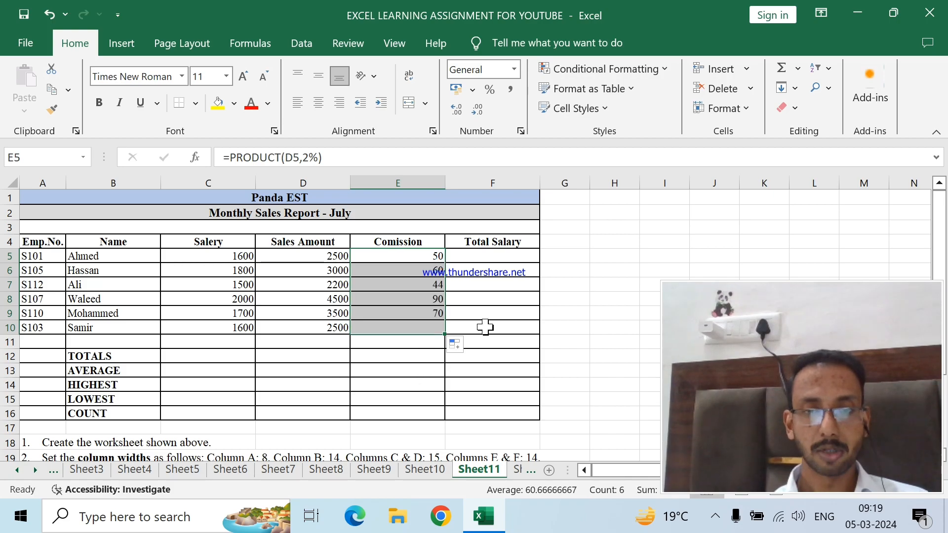
- Calculate the first employee's total salary in F5 as salary plus commission with =SUM(C5,E5)
scroll(486, 327, "down", 2)
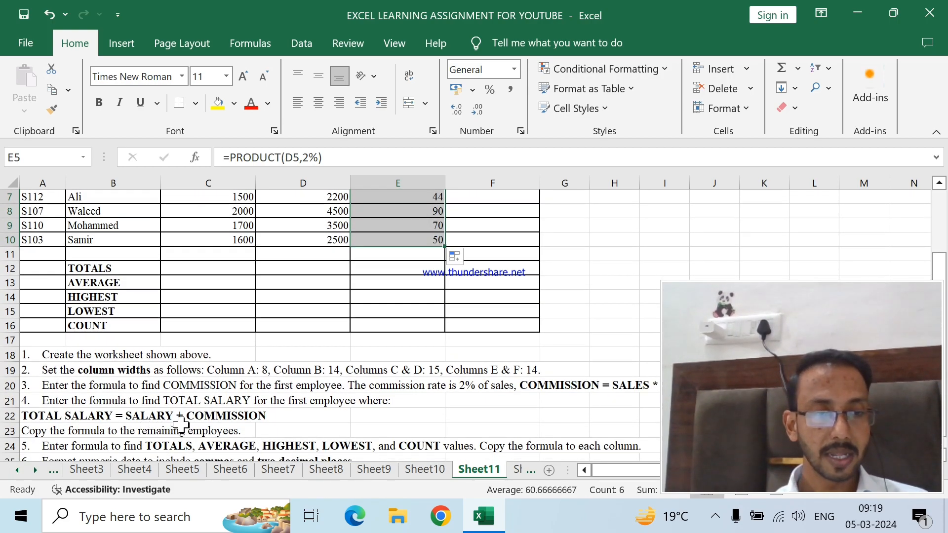
scroll(181, 424, "up", 2)
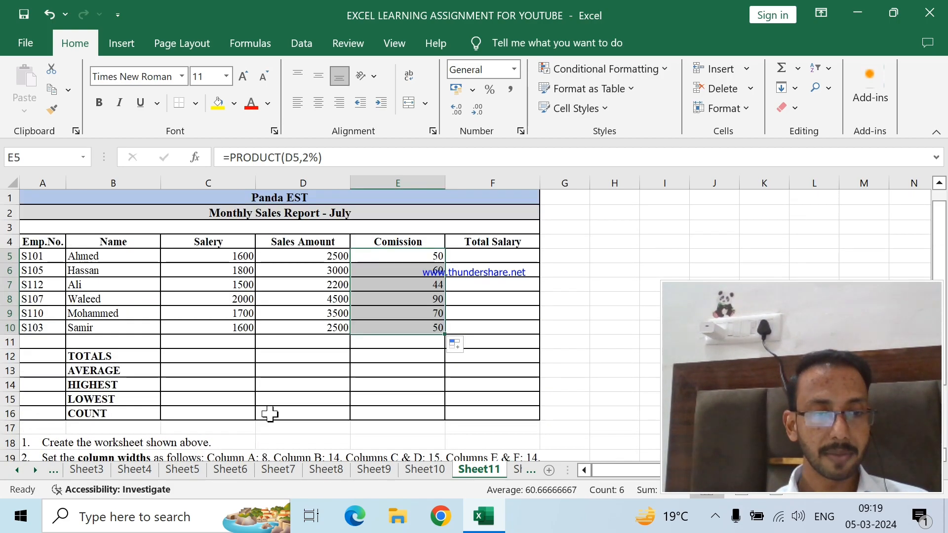
left_click(462, 258)
type("=sum")
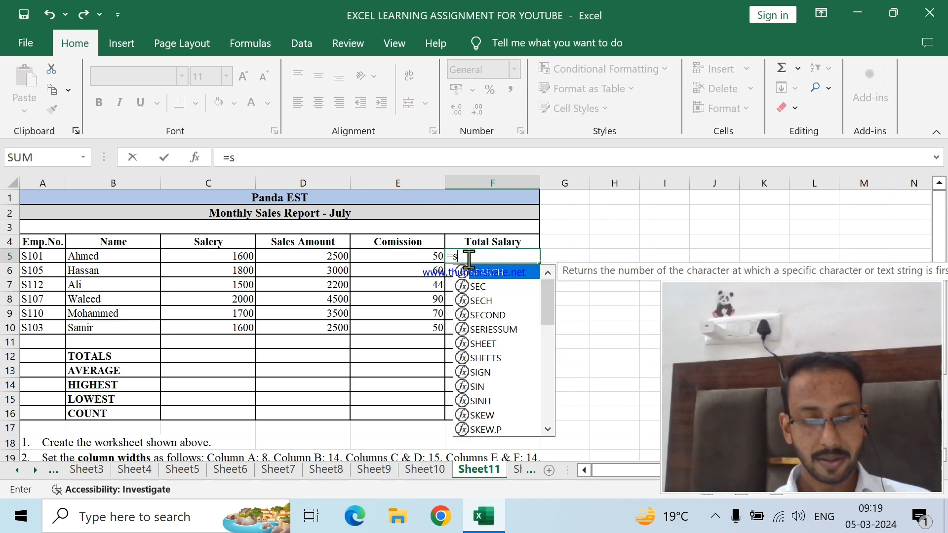
key("Tab")
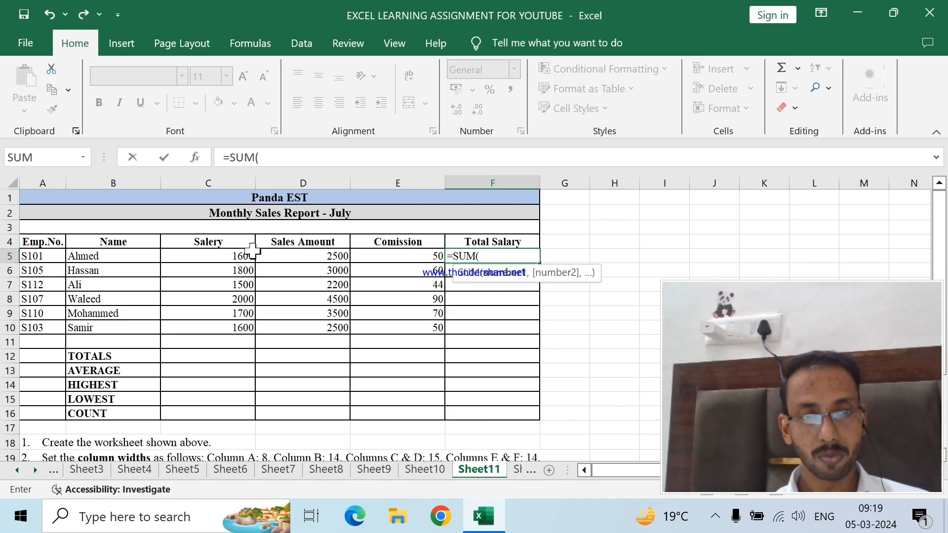
left_click(235, 252)
type("+")
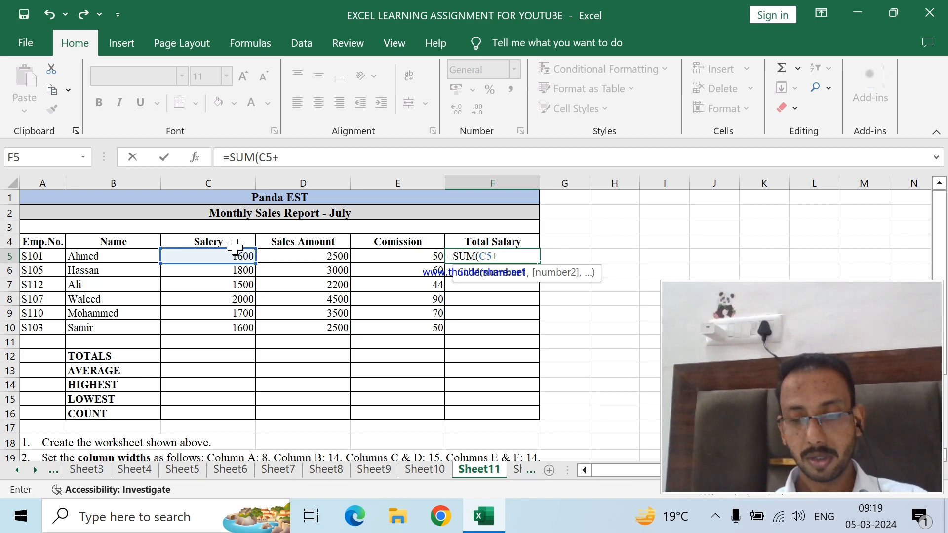
key("BackSpace")
type("m")
key("BackSpace")
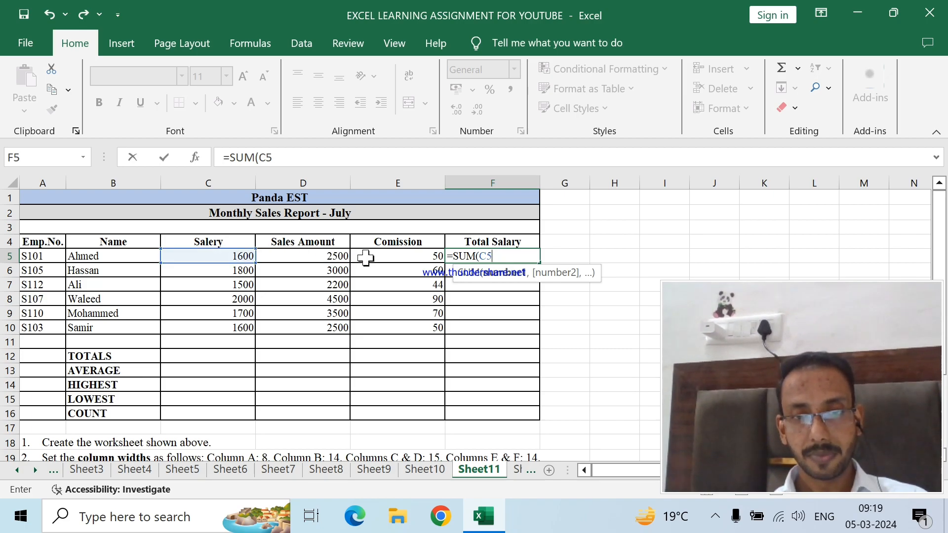
type(",")
left_click(383, 256)
key("Return")
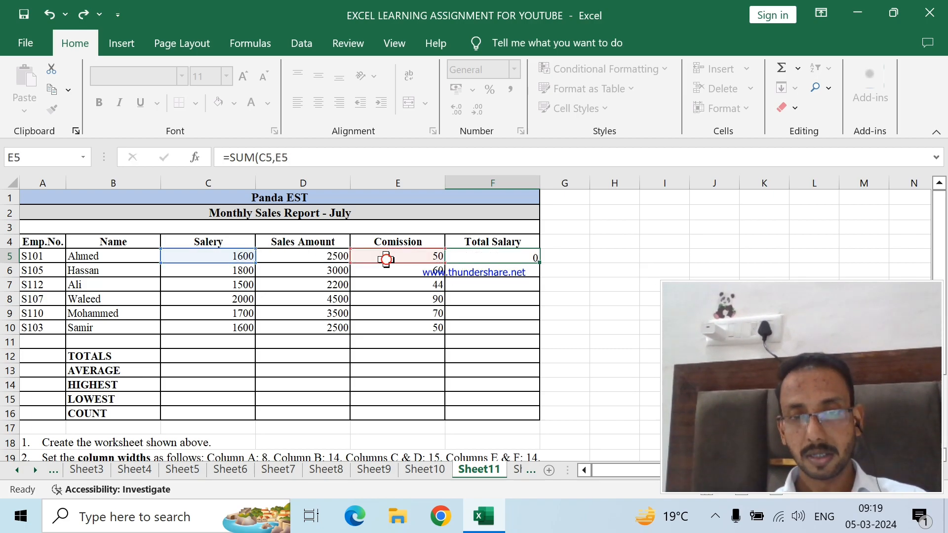
- Copy the total salary formula from F5 down to F10 for the remaining employees
left_click(234, 254)
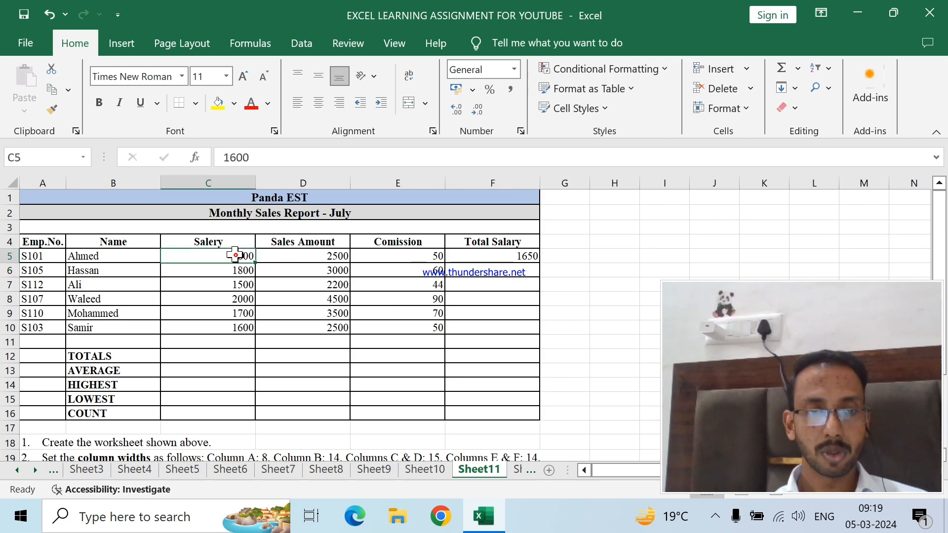
left_click(419, 256)
left_click(493, 254)
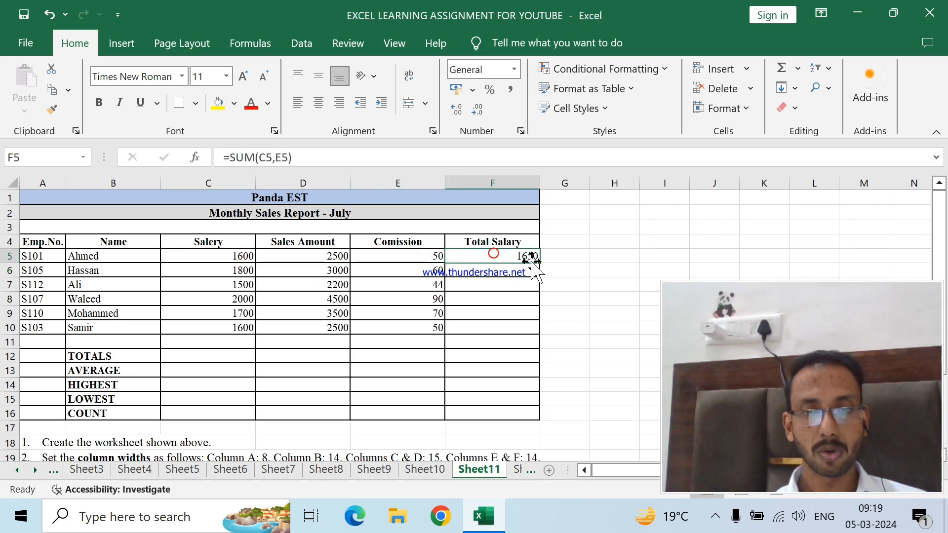
left_click_drag(538, 263, 532, 328)
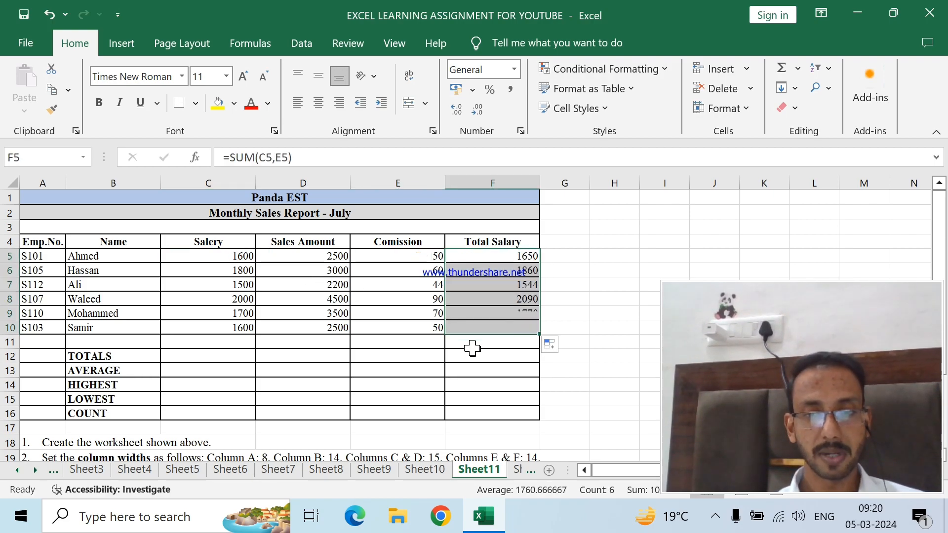
- Total the salary column in C12 with =SUM(C5:C10)
scroll(285, 399, "down", 3)
scroll(281, 401, "up", 3)
left_click(197, 354)
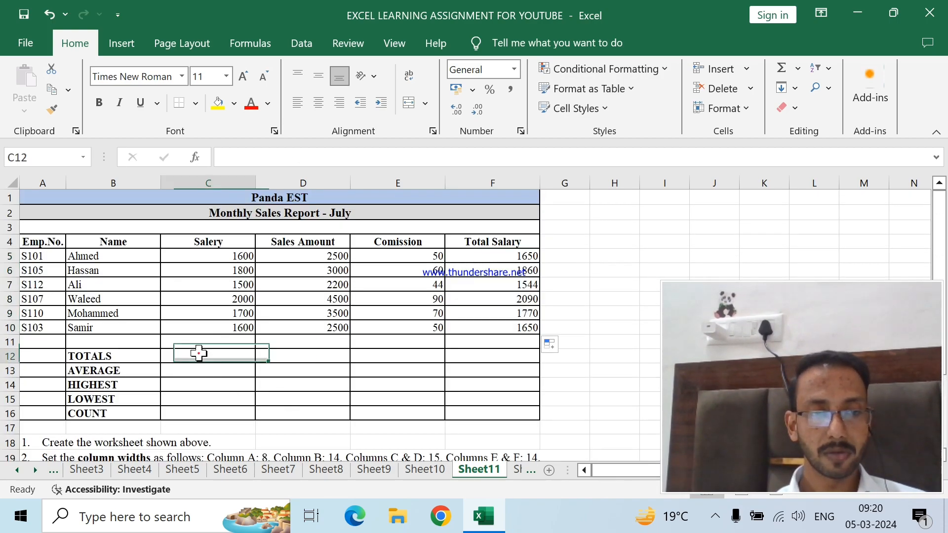
type("=sm")
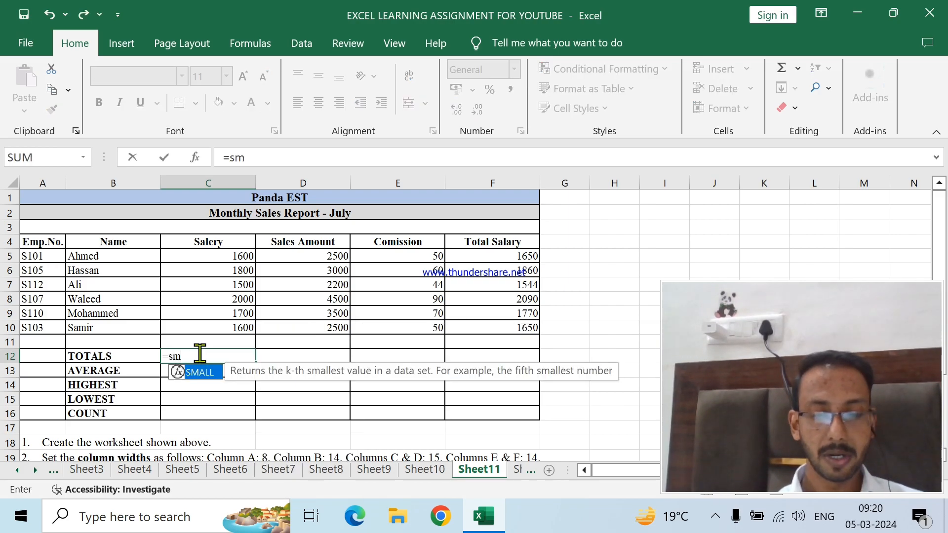
key("BackSpace")
type("um")
key("Tab")
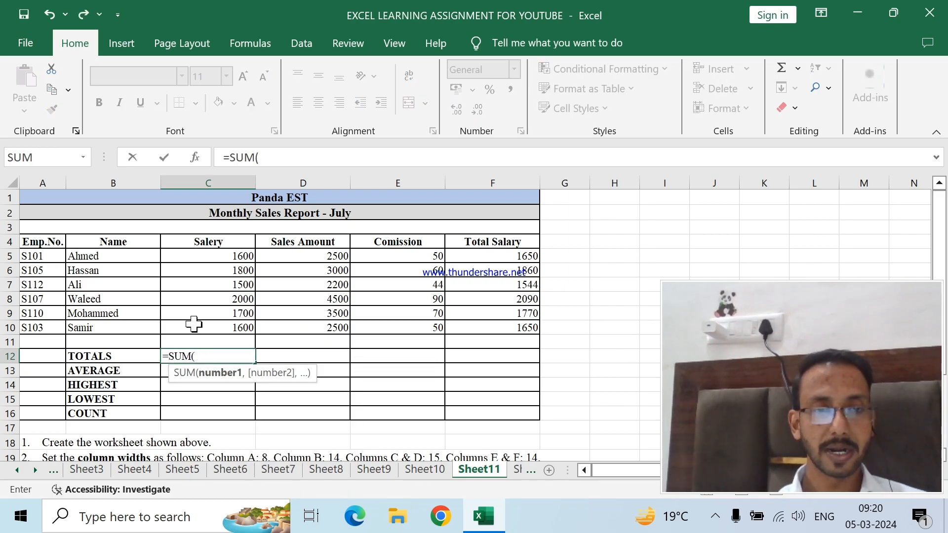
left_click_drag(198, 256, 199, 323)
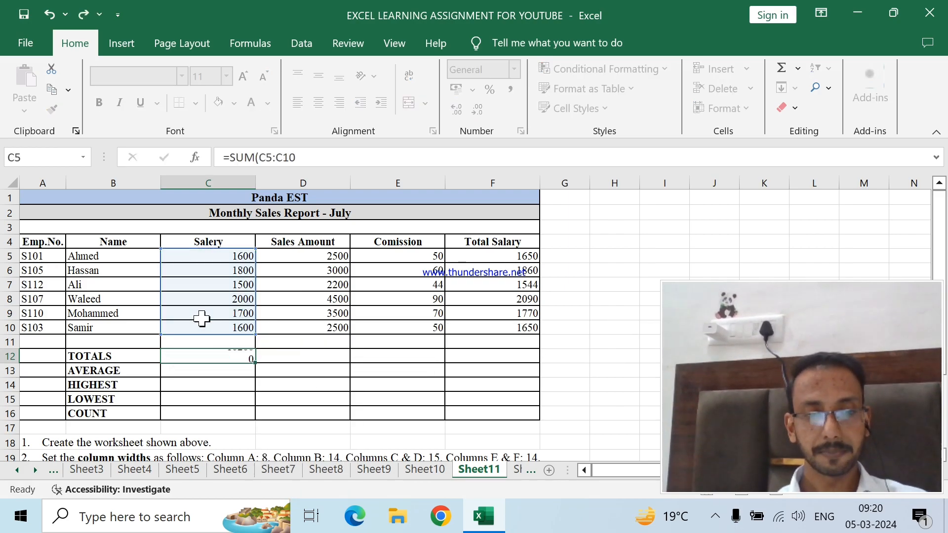
key("Return")
- Calculate the average salary in C13 with the AVERAGE function over C5:C10
type("=avera")
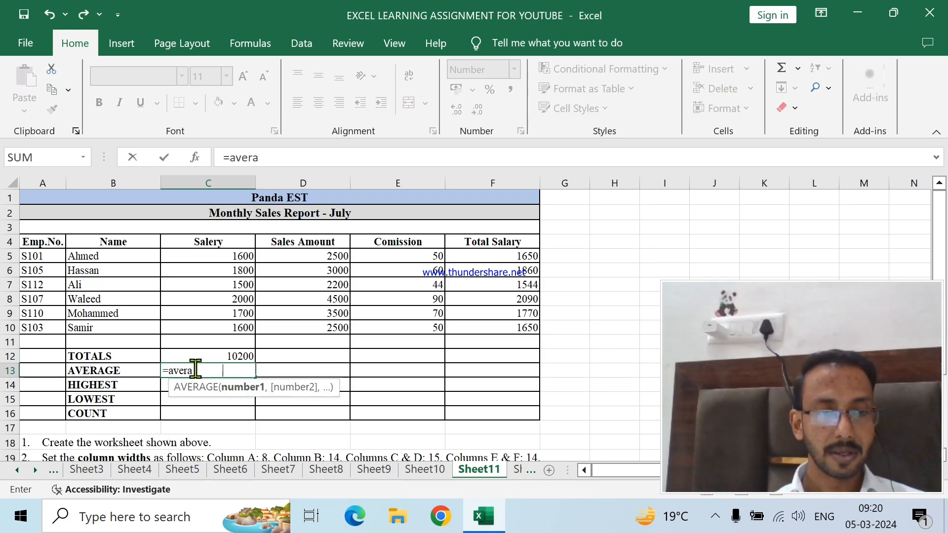
key("Tab")
left_click_drag(217, 258, 209, 324)
key("Return")
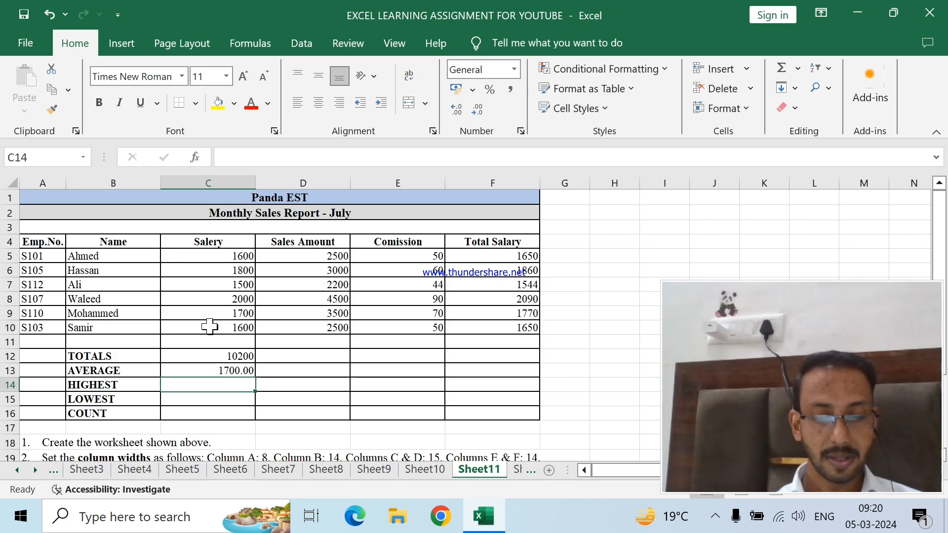
- Find the highest salary in C14 with =MAX(C5:C10)
type("=max")
key("Tab")
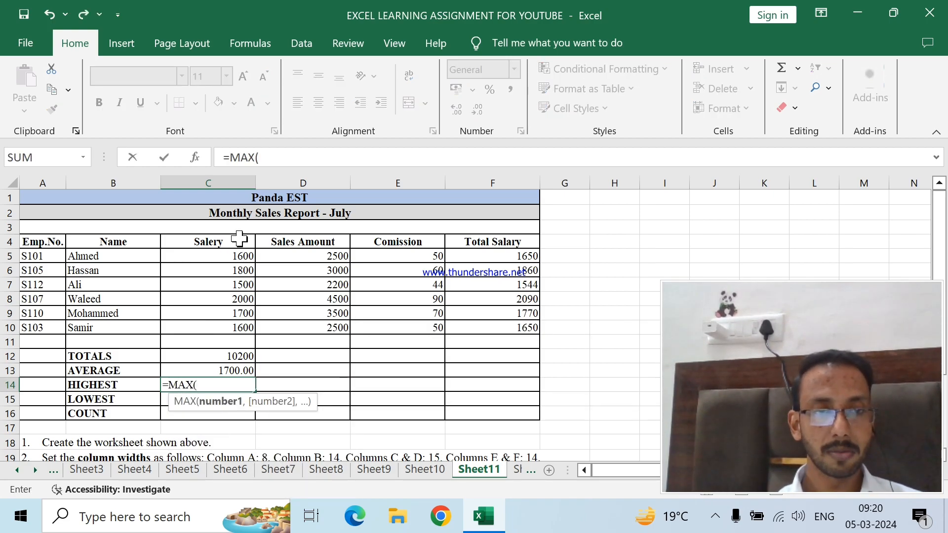
left_click_drag(231, 258, 227, 322)
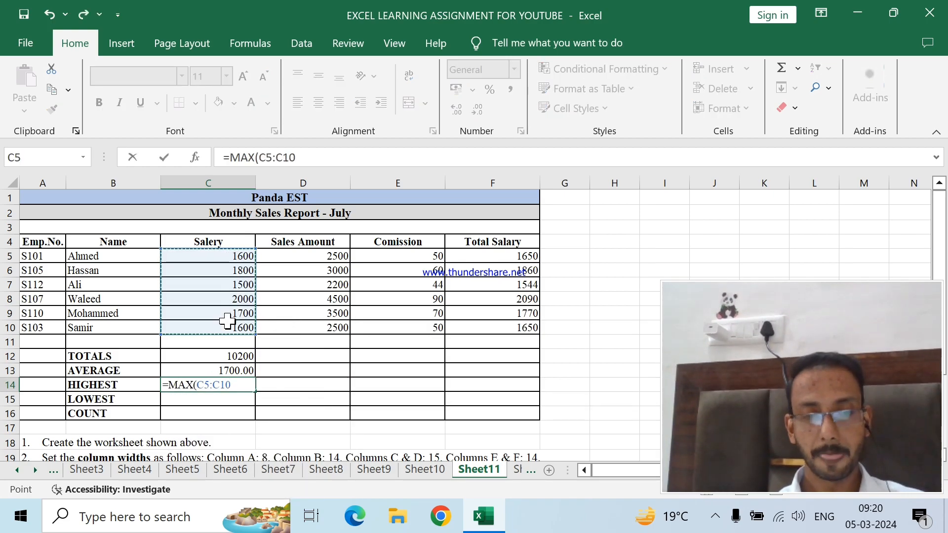
key("Return")
- Find the lowest salary in C15 with the MIN function and copy the formulas in C12:C15 across to column F
type("=min")
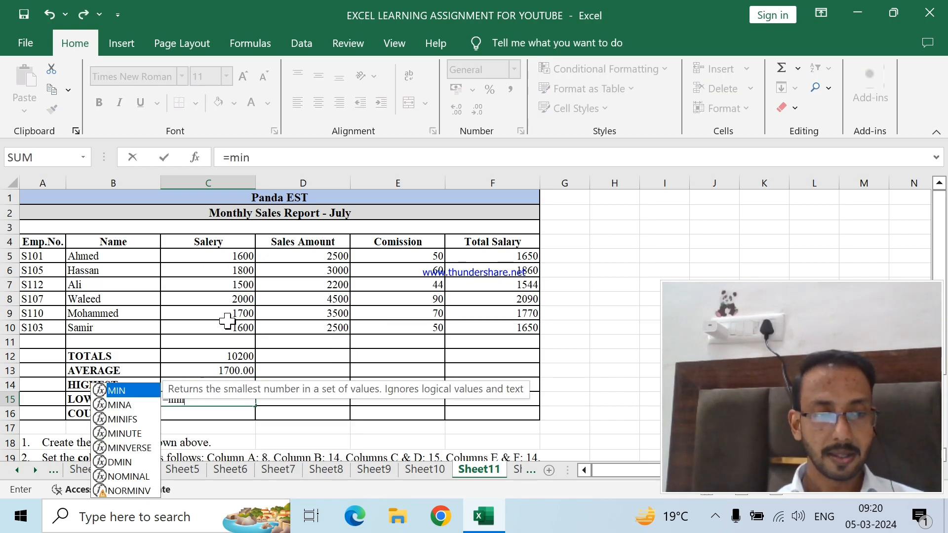
key("Tab")
left_click_drag(220, 258, 242, 401)
key("Return")
left_click_drag(253, 406, 531, 413)
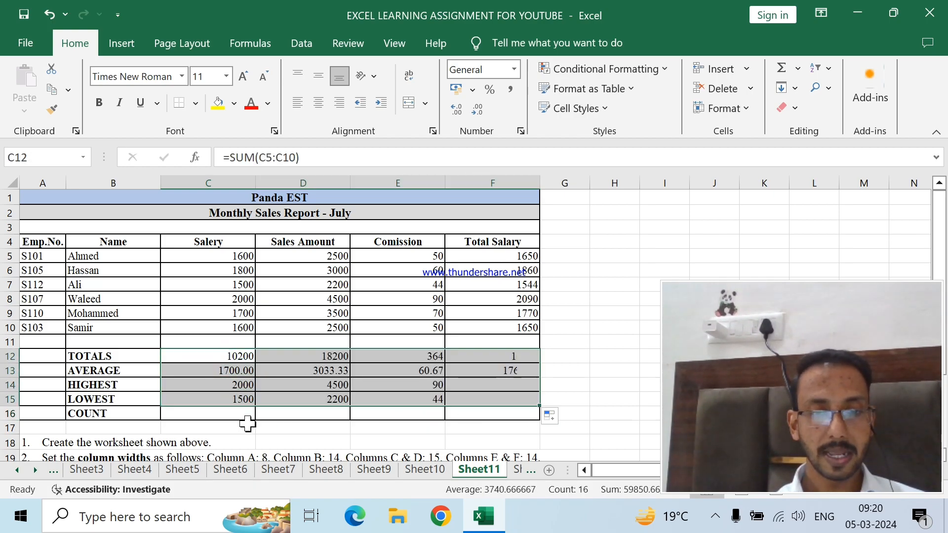
- Count the salary entries in C16 with the COUNT function
left_click(213, 413)
type("=count")
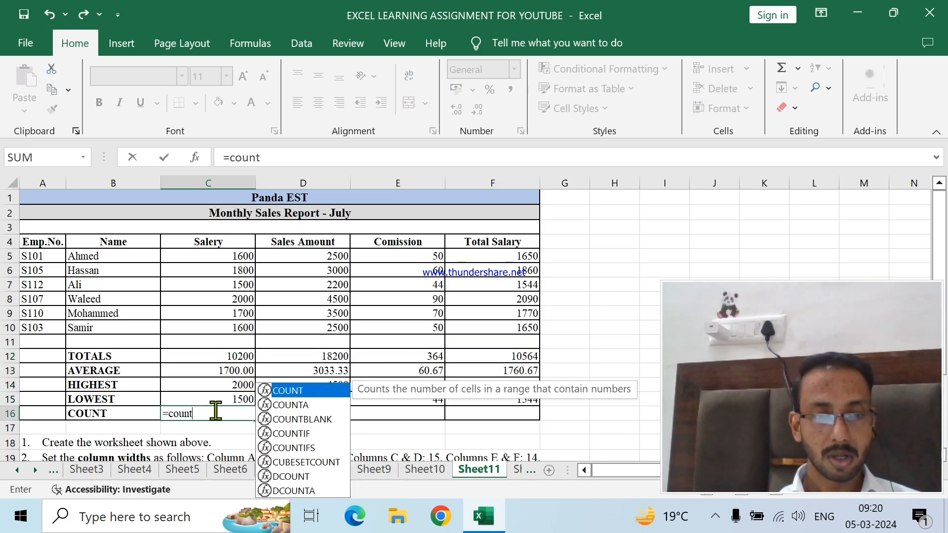
key("Tab")
left_click_drag(242, 257, 475, 408)
key("Return")
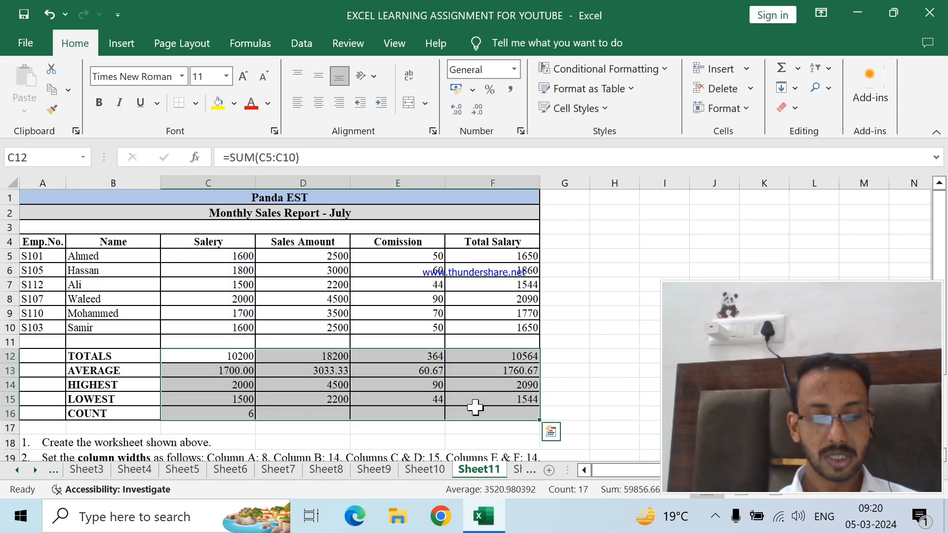
- Make the summary values in C12:F16 and the commission and total salary values in E5:F10 bold
key("ctrl+b")
left_click_drag(438, 257, 491, 328)
key("ctrl+b")
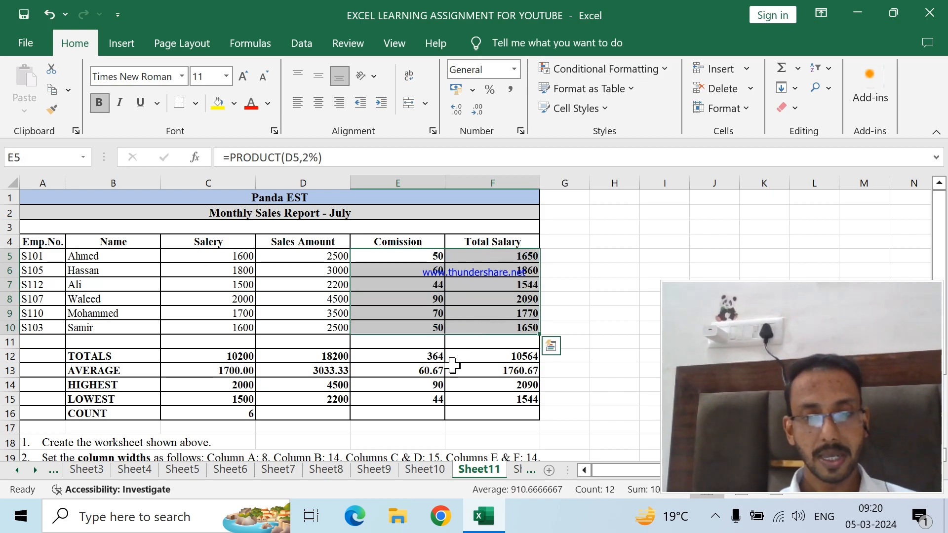